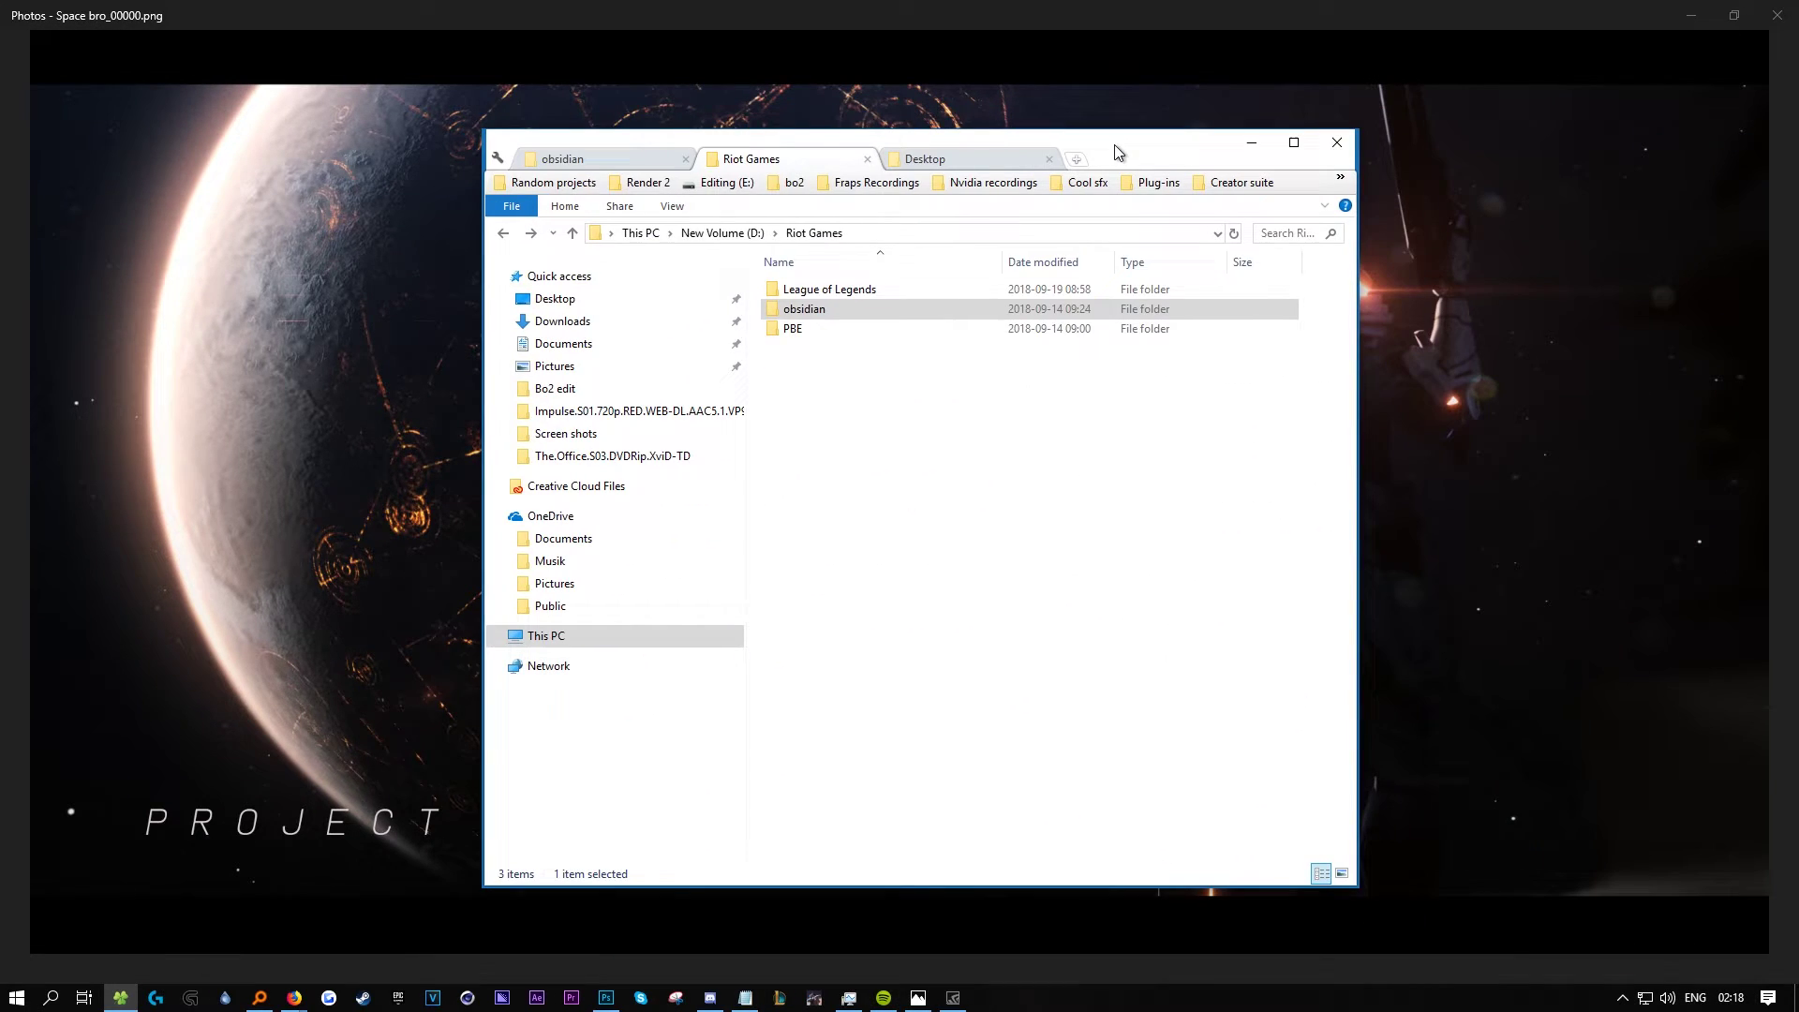
Launch Obsidian.exe from the obsidian folder and bring the Everything search to the front.
double_click(807, 314)
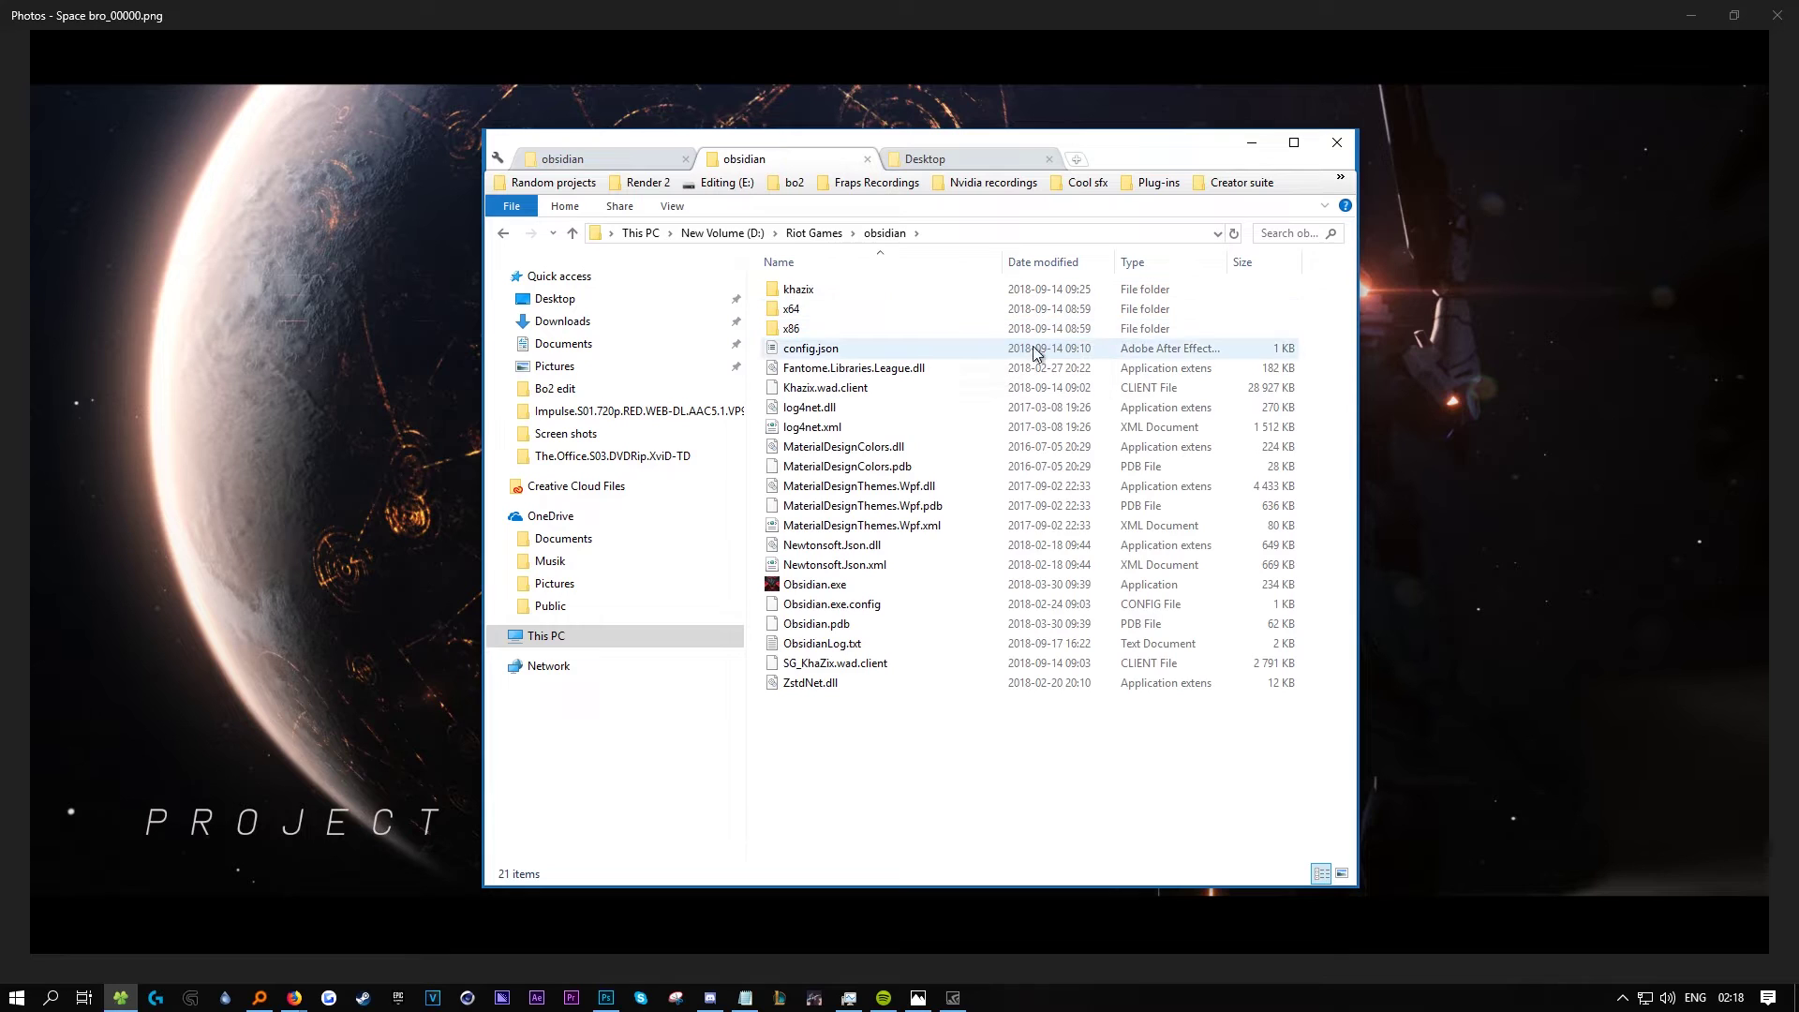
double_click(821, 585)
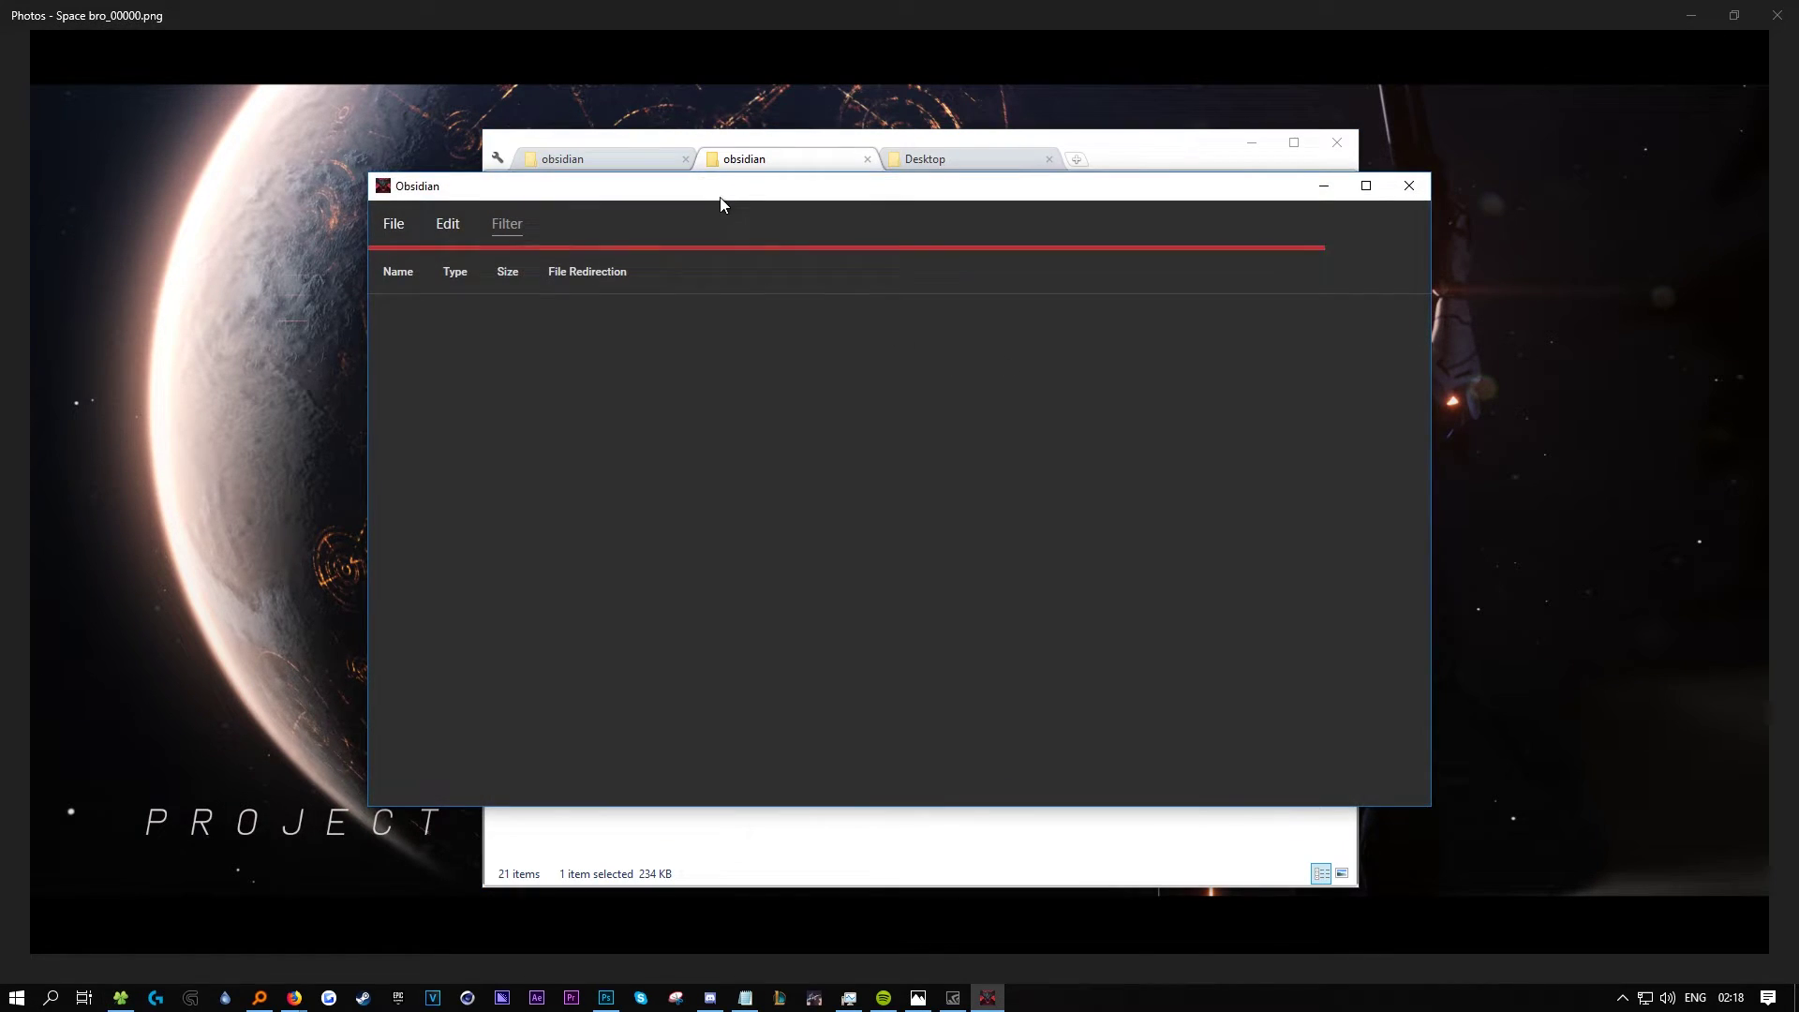
left_click_drag(720, 197, 638, 140)
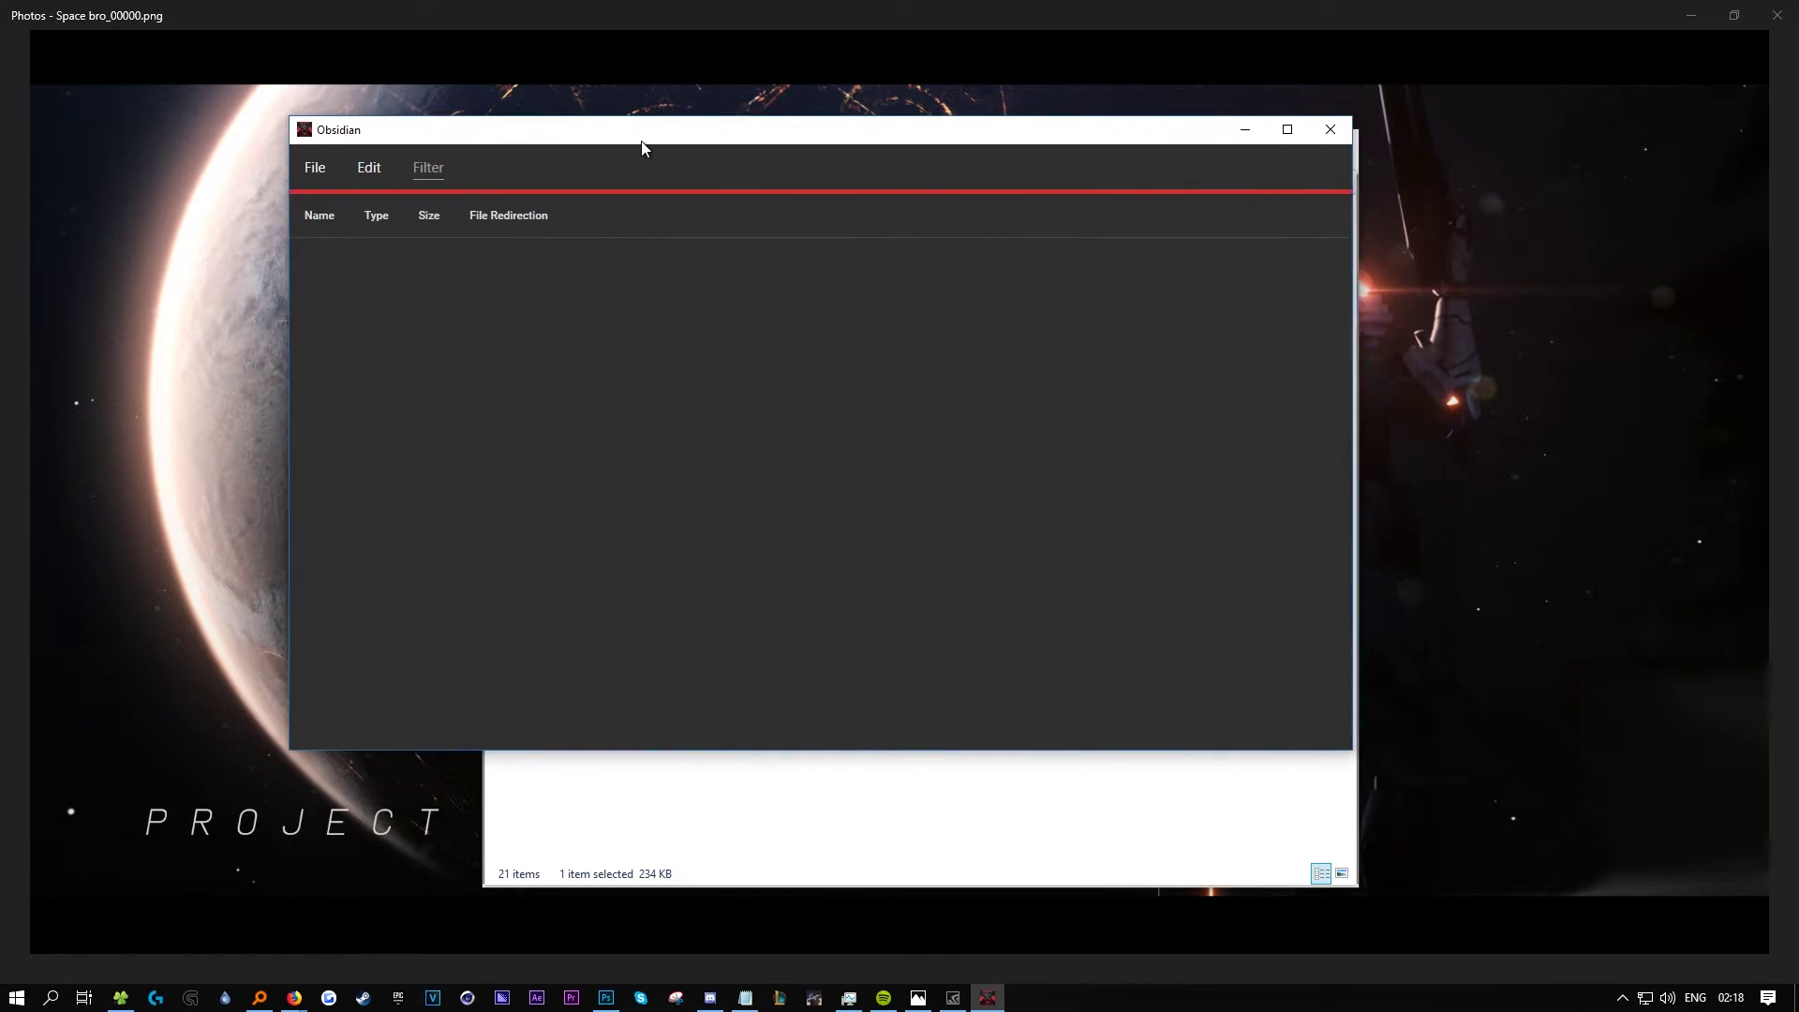
left_click(262, 996)
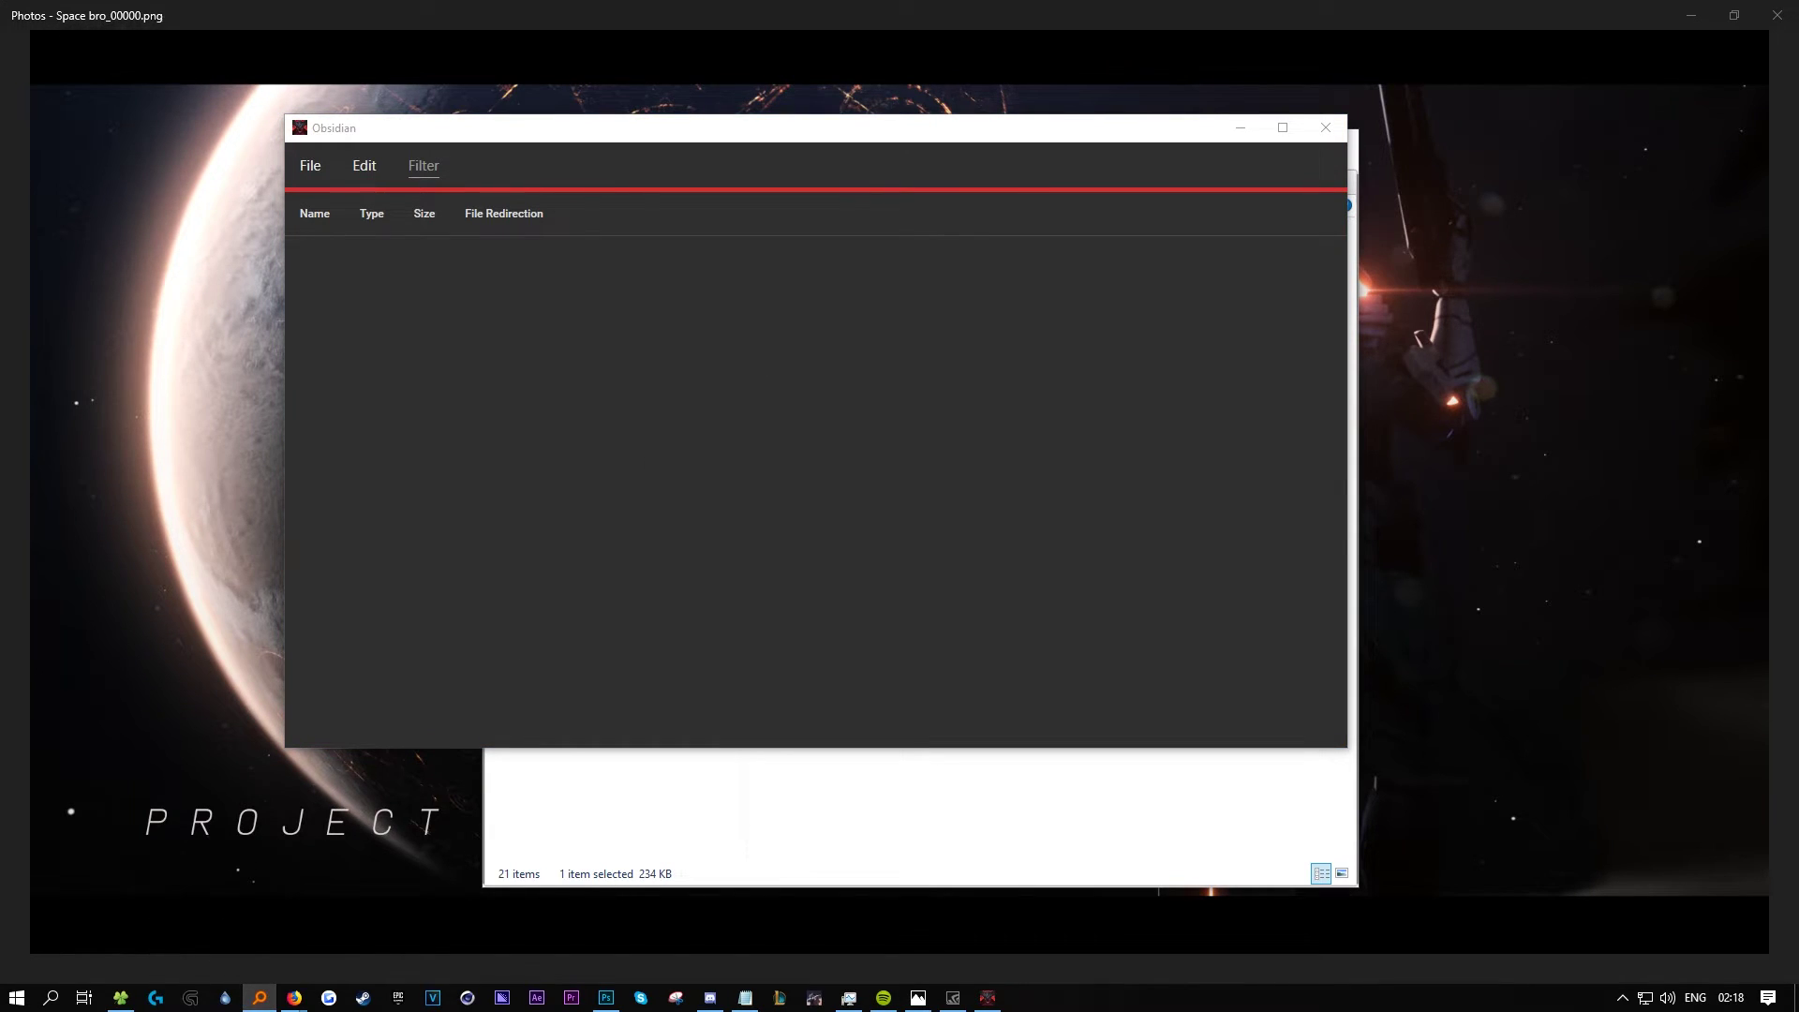
Widen the Everything window to show sizes and dates, then select and right-click the RADS 8.17 Ahri.wad.client.
left_click_drag(1738, 200, 627, 156)
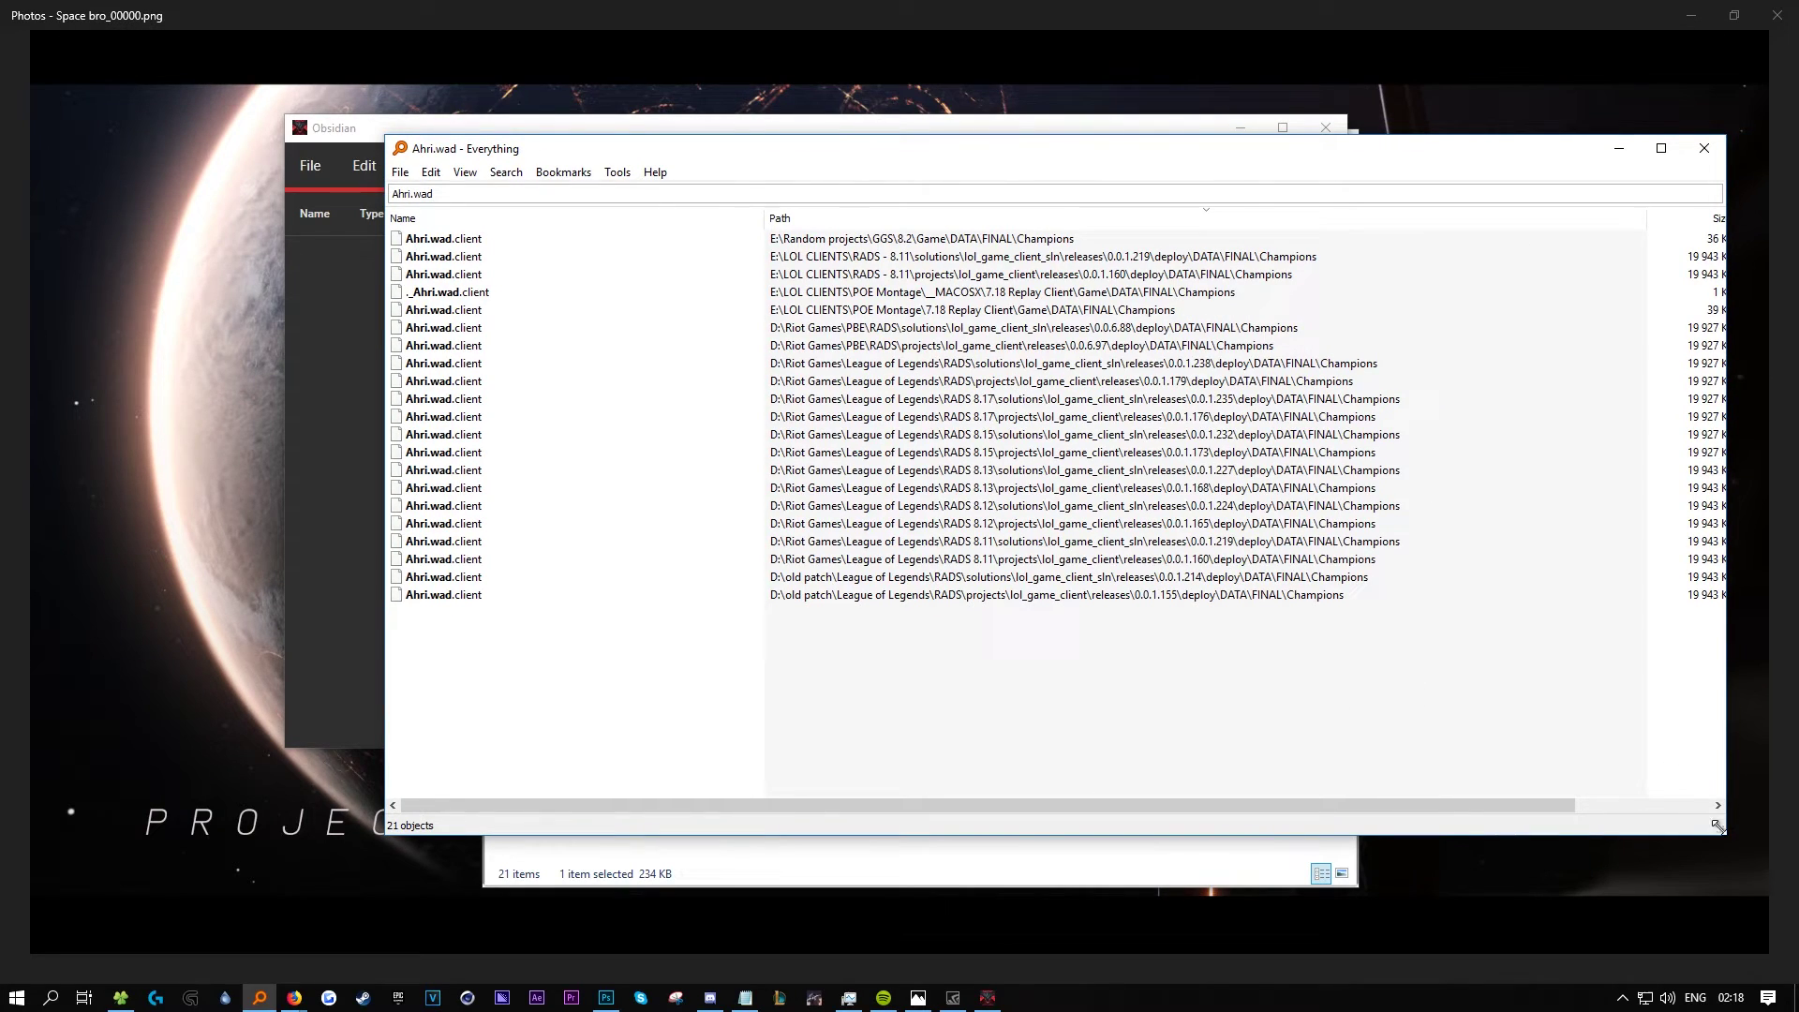
left_click_drag(1723, 840, 1748, 836)
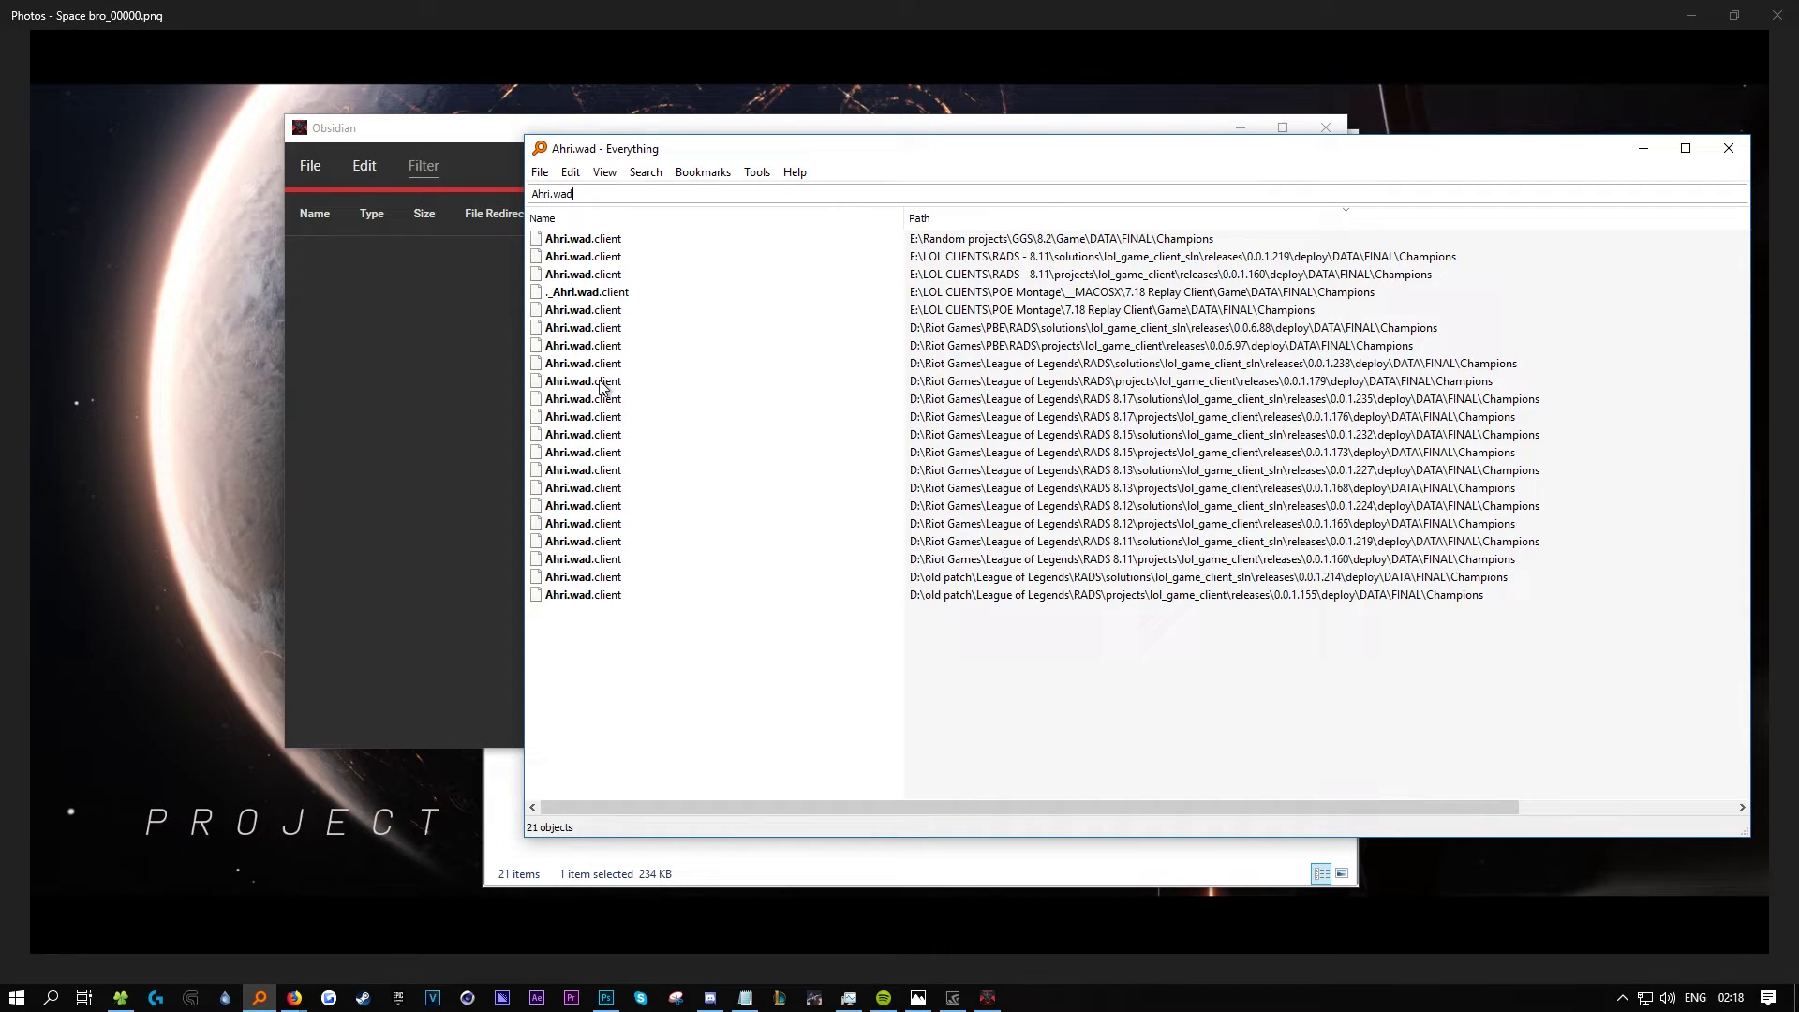
left_click_drag(1177, 156, 965, 152)
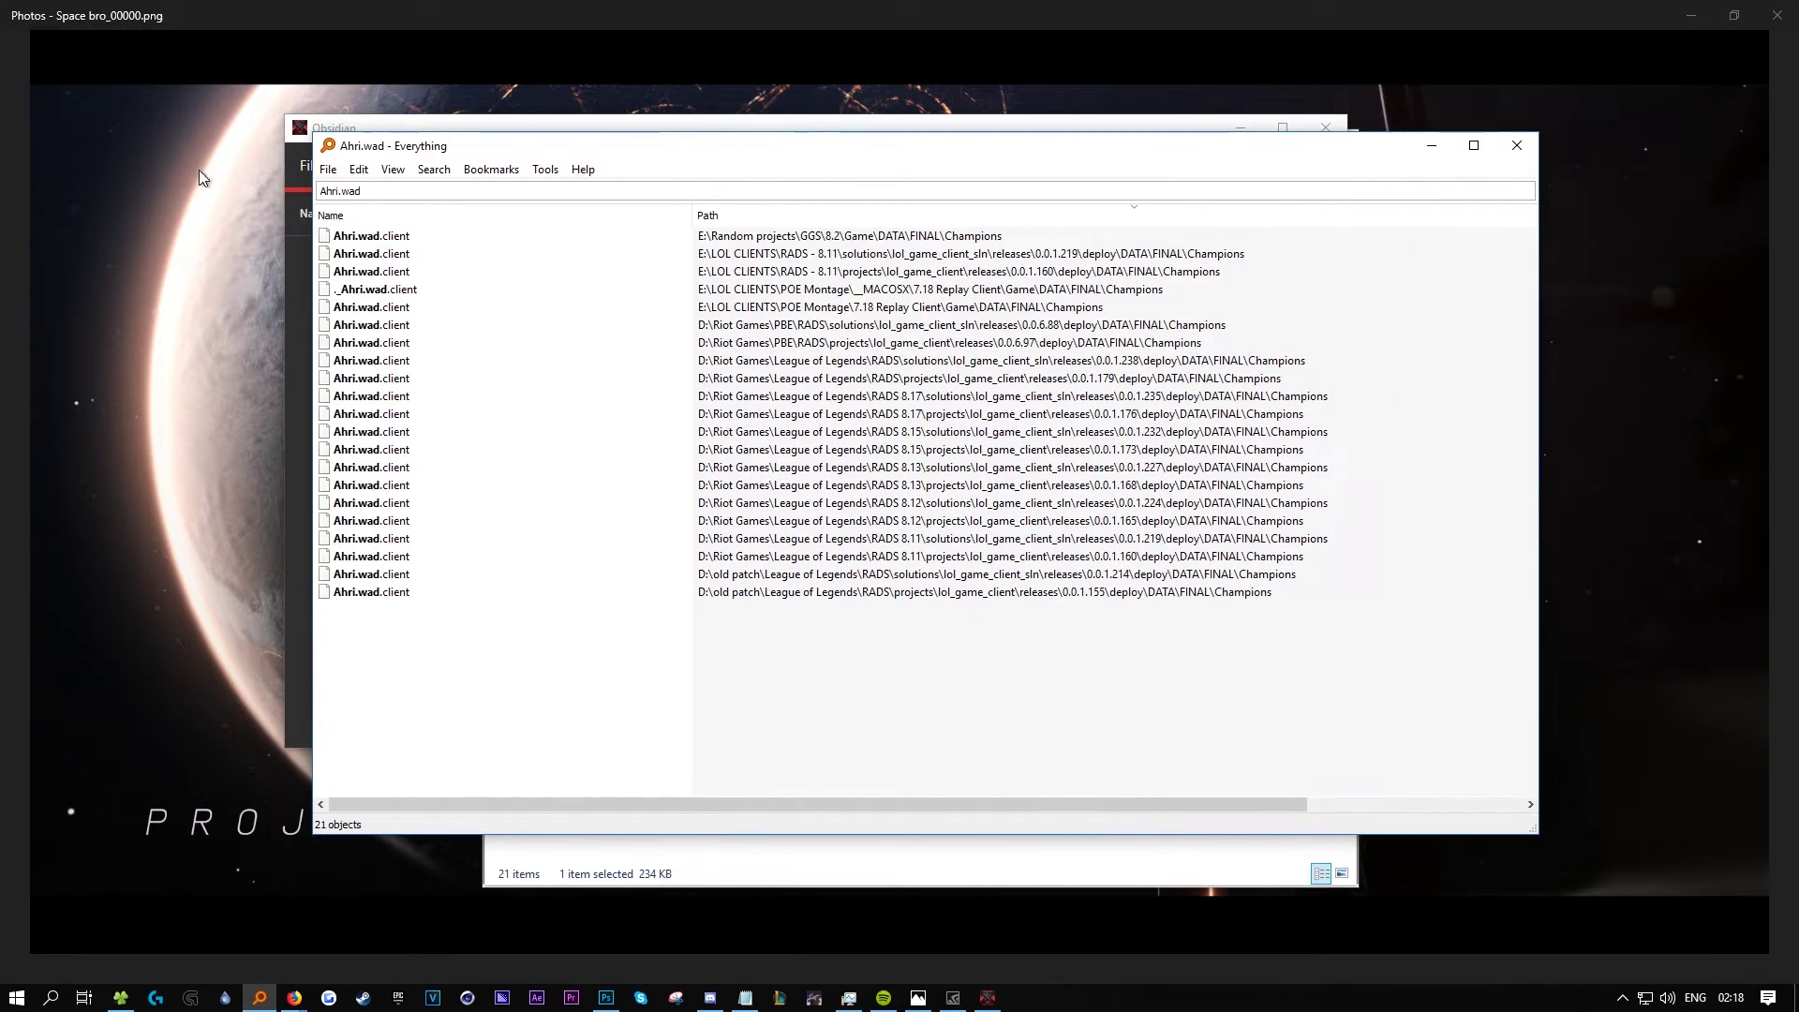
double_click(376, 191)
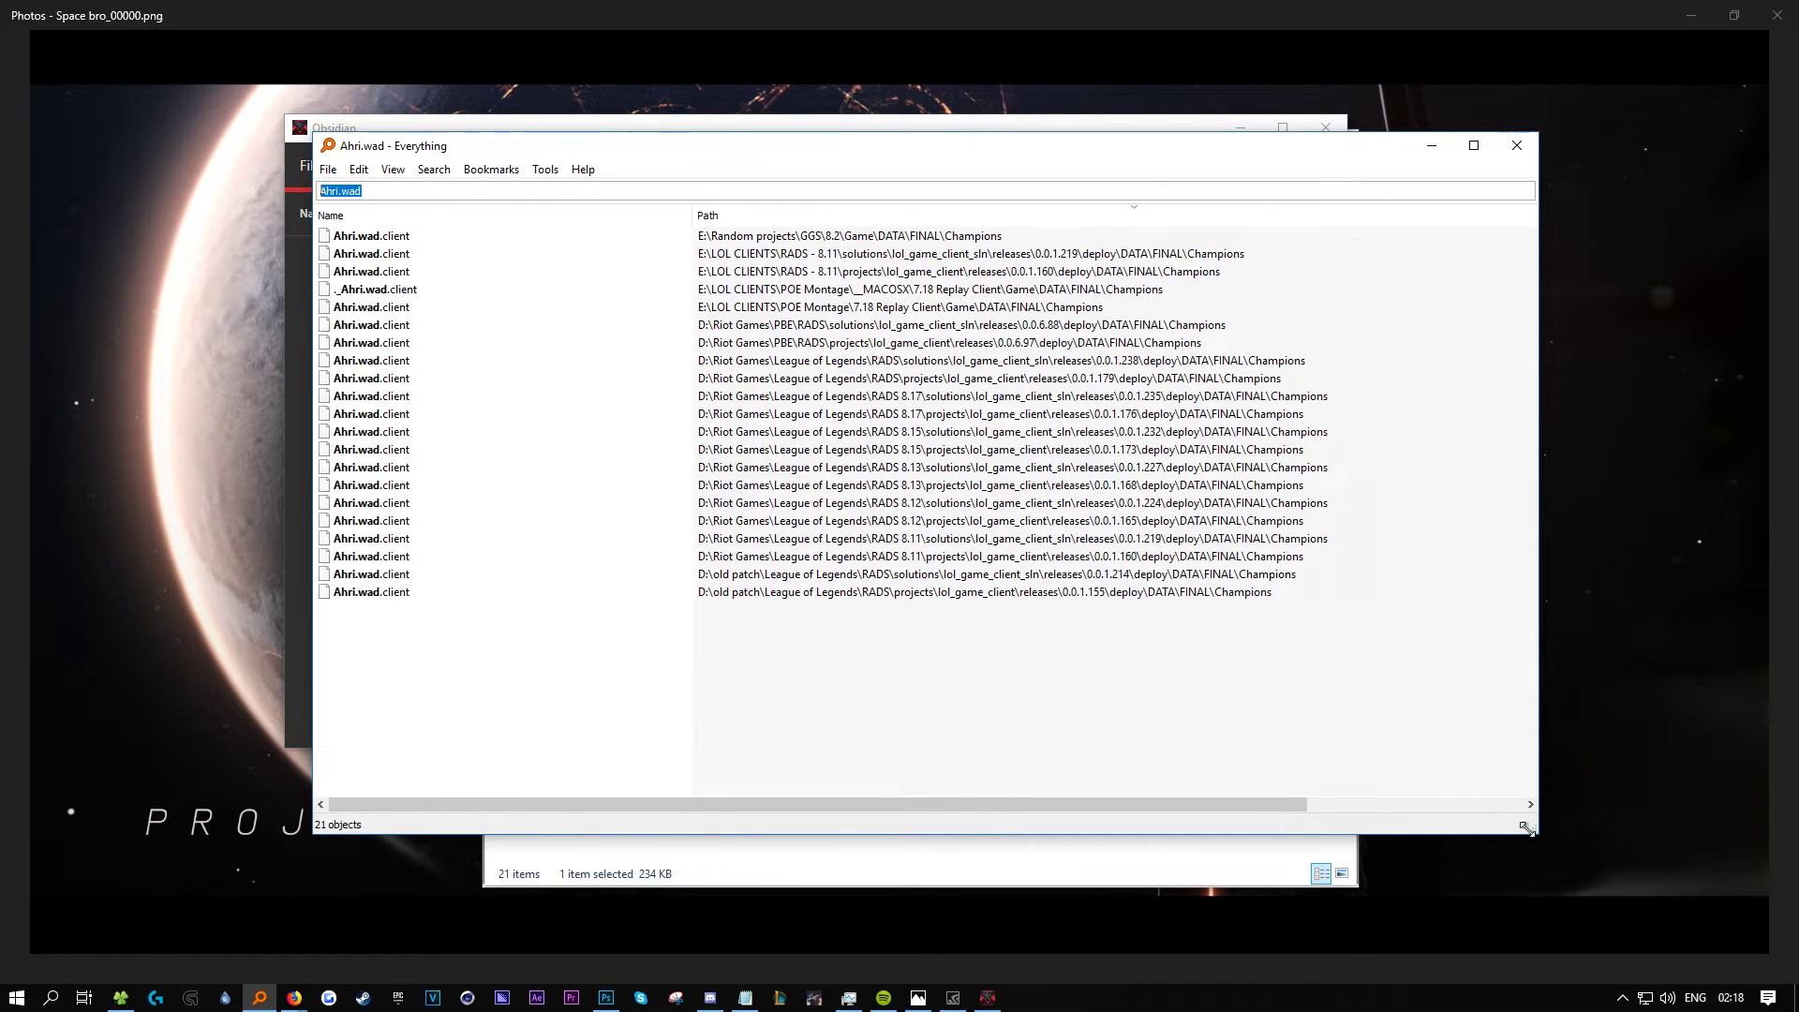
left_click_drag(1525, 829, 1709, 845)
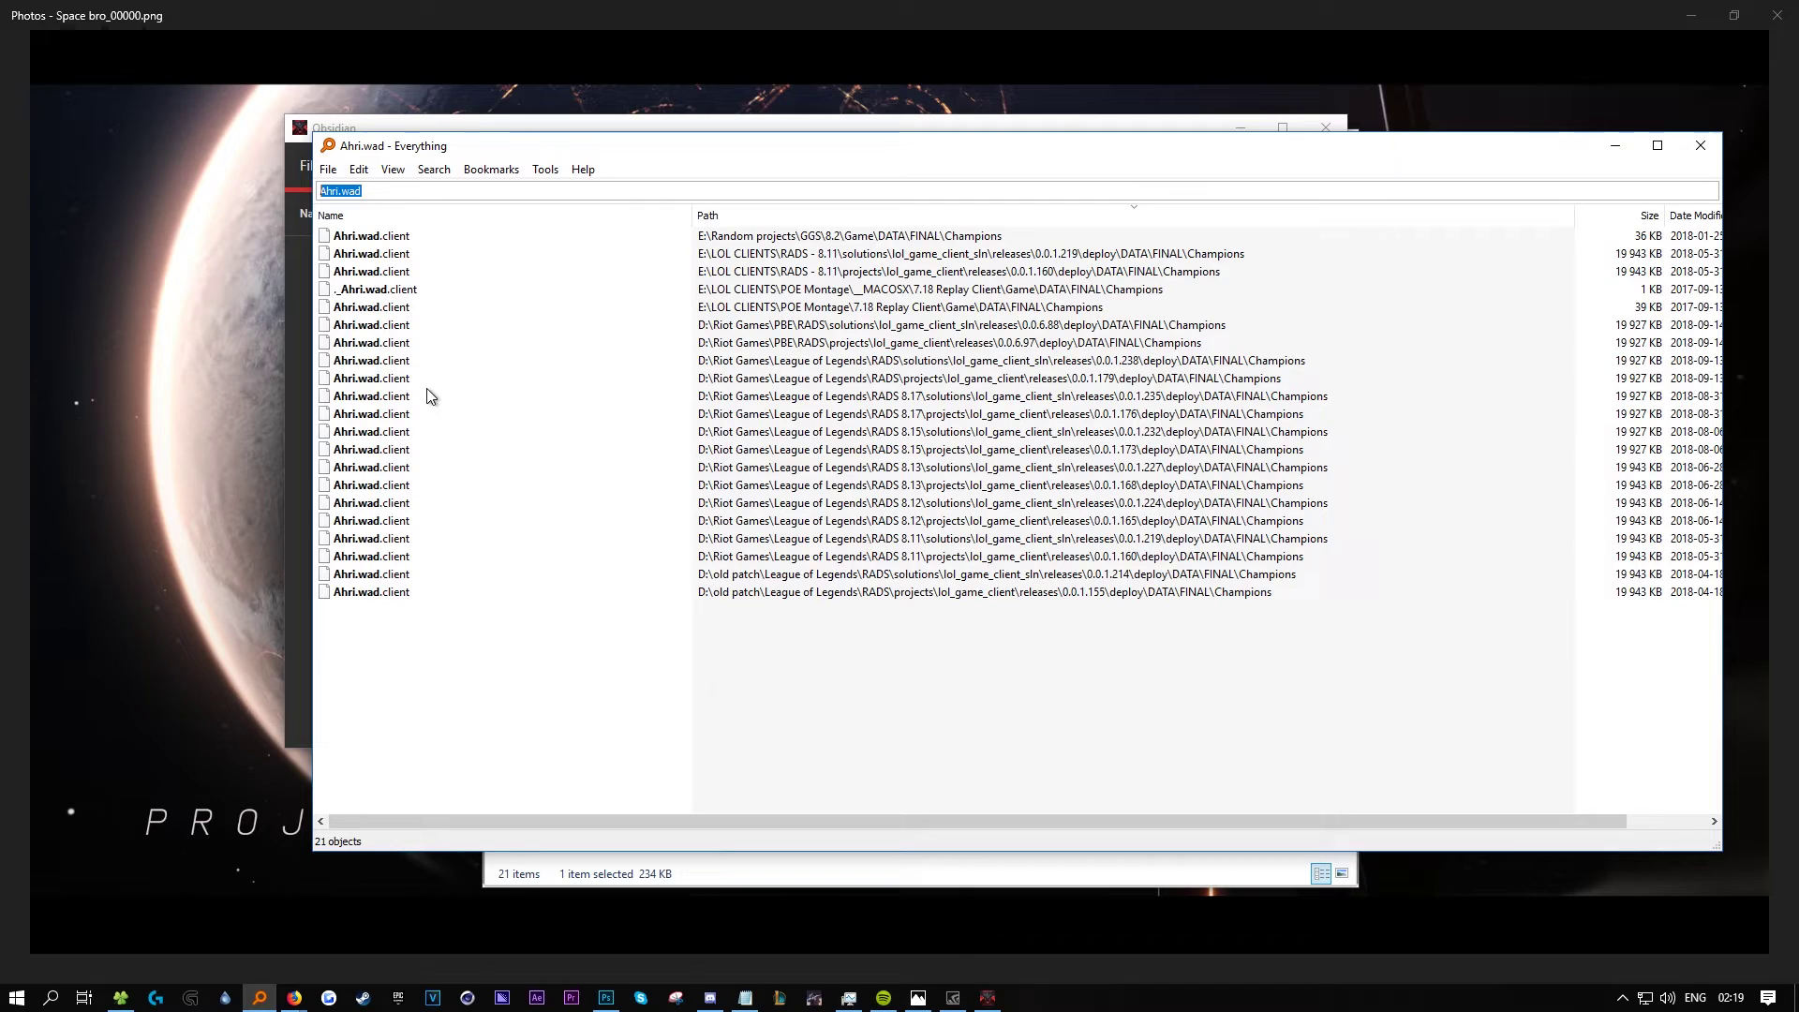
left_click(370, 395)
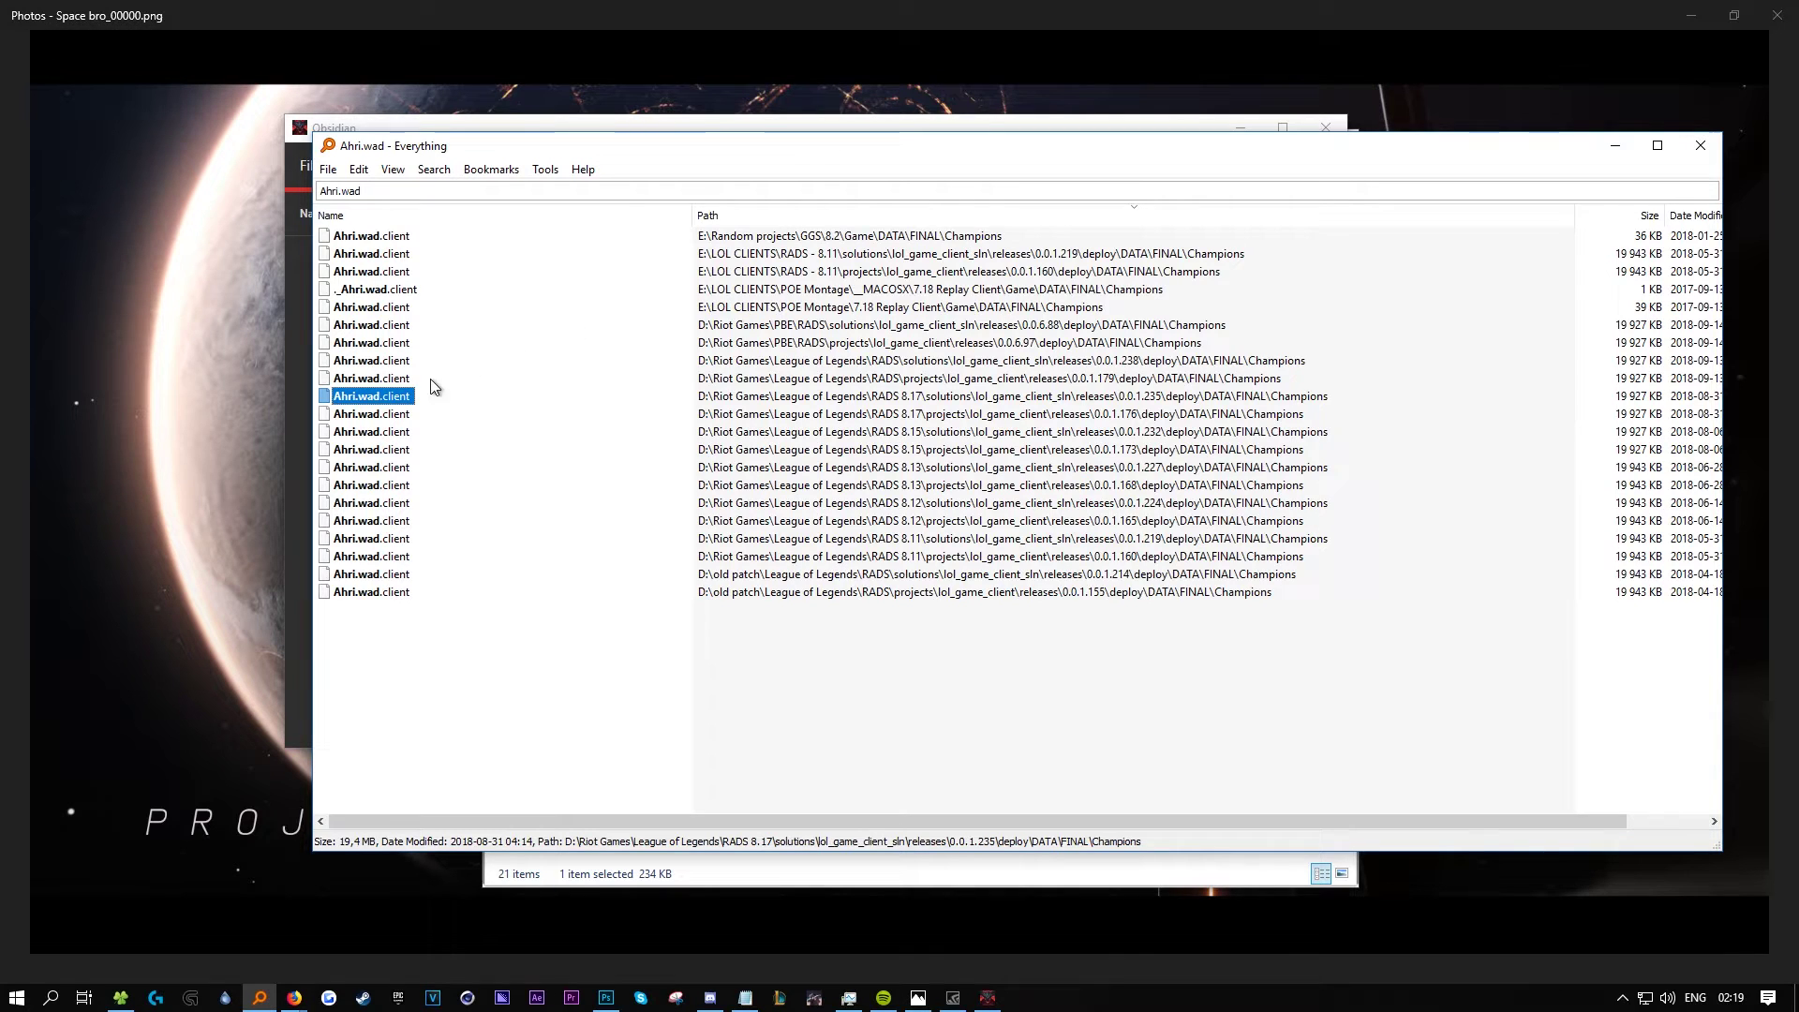
right_click(388, 396)
Open the Champions folder and load Ahri.wad.client into Obsidian.
left_click(517, 429)
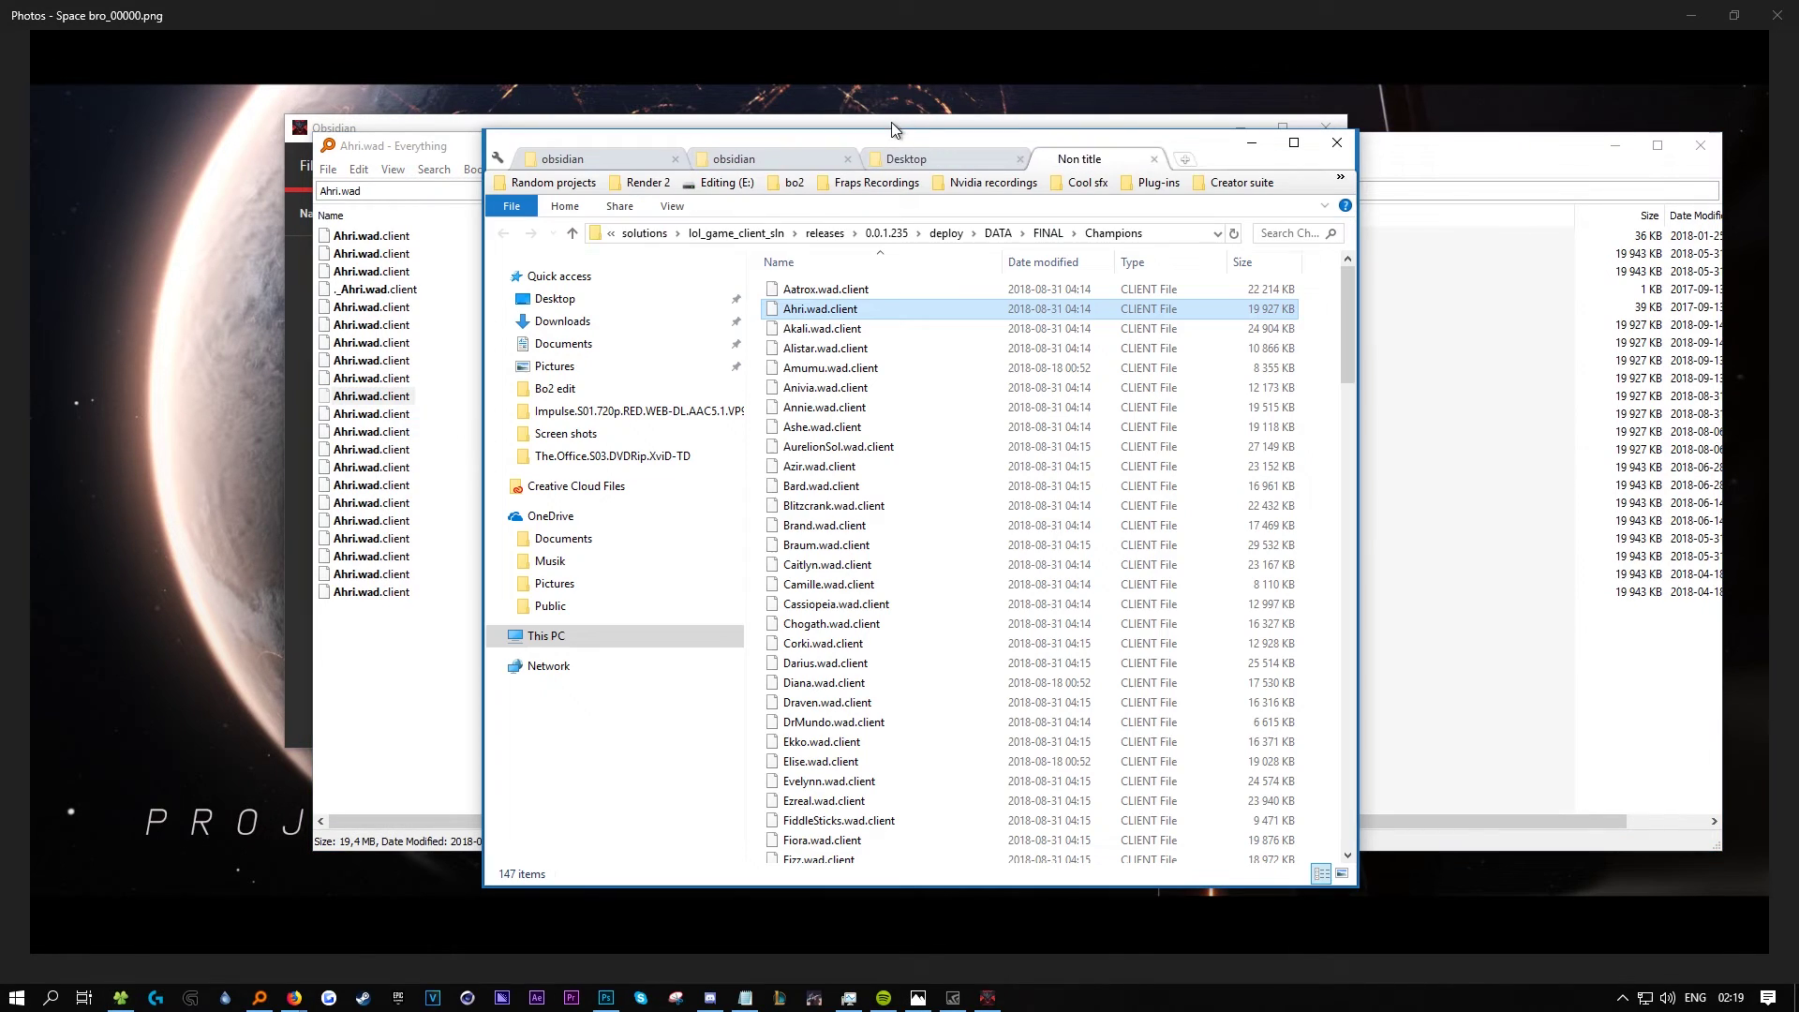
left_click(1613, 150)
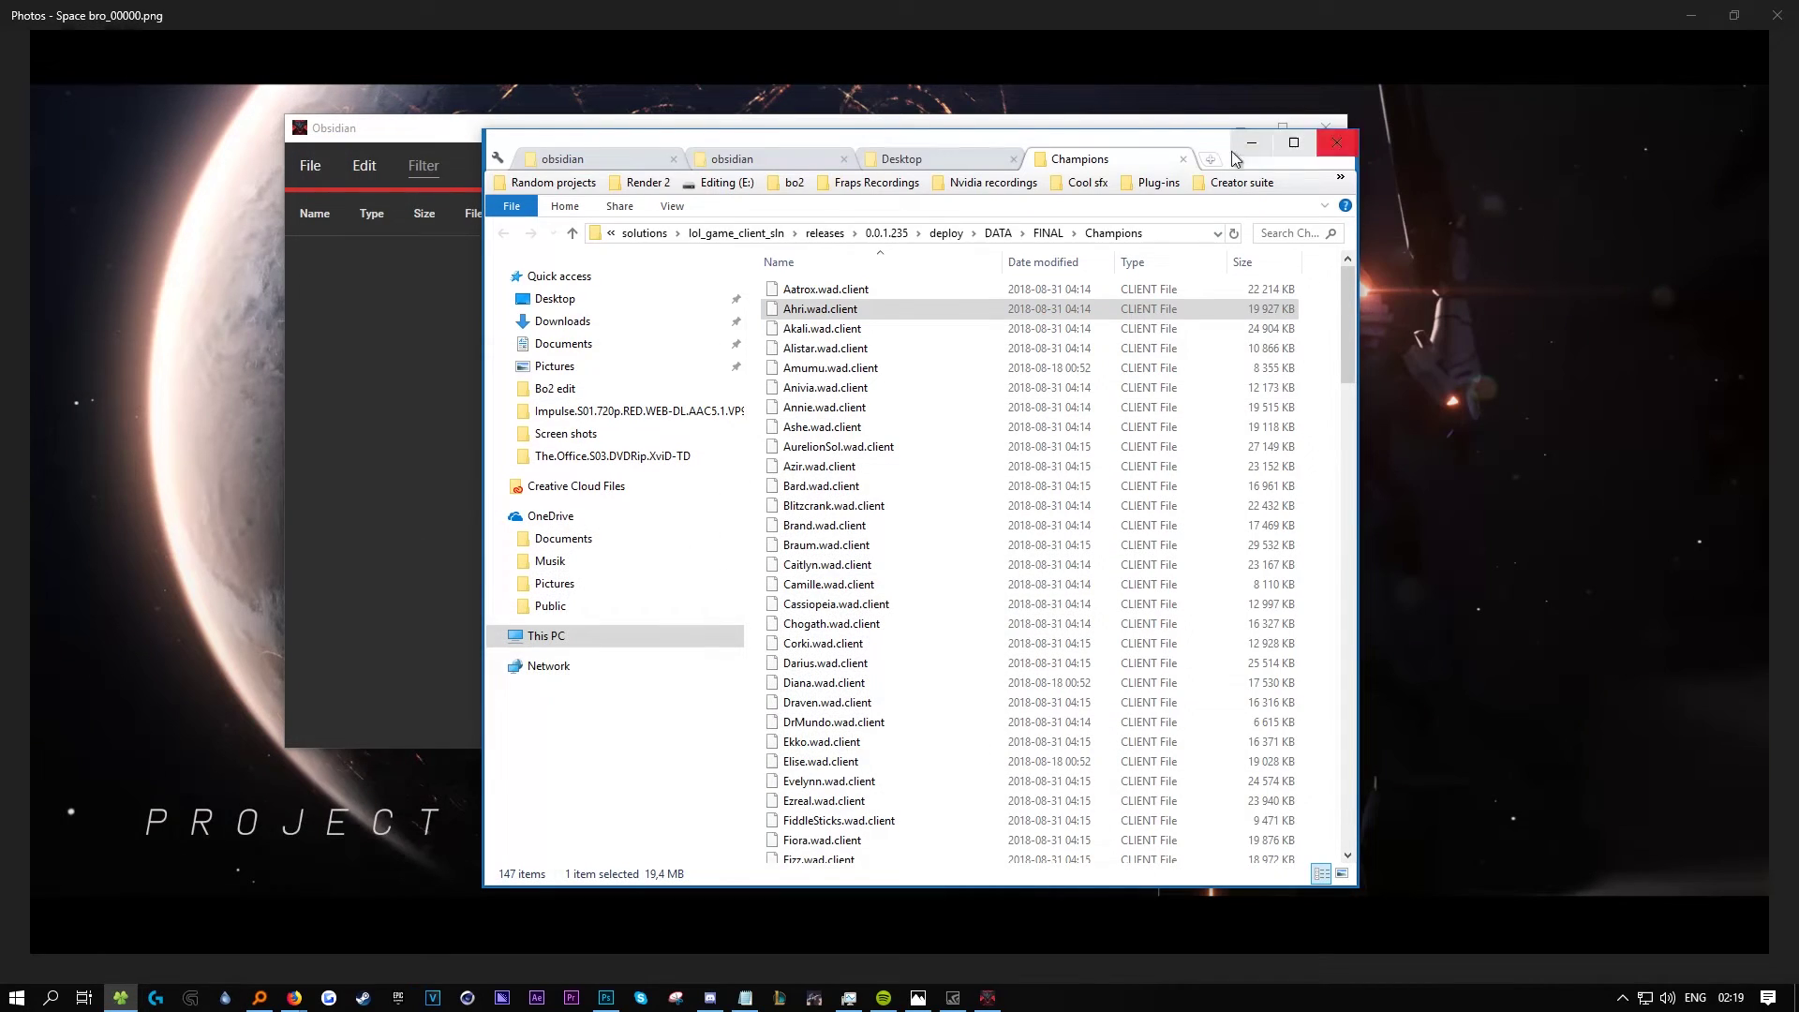
left_click_drag(935, 140, 1332, 125)
left_click_drag(1236, 294, 667, 377)
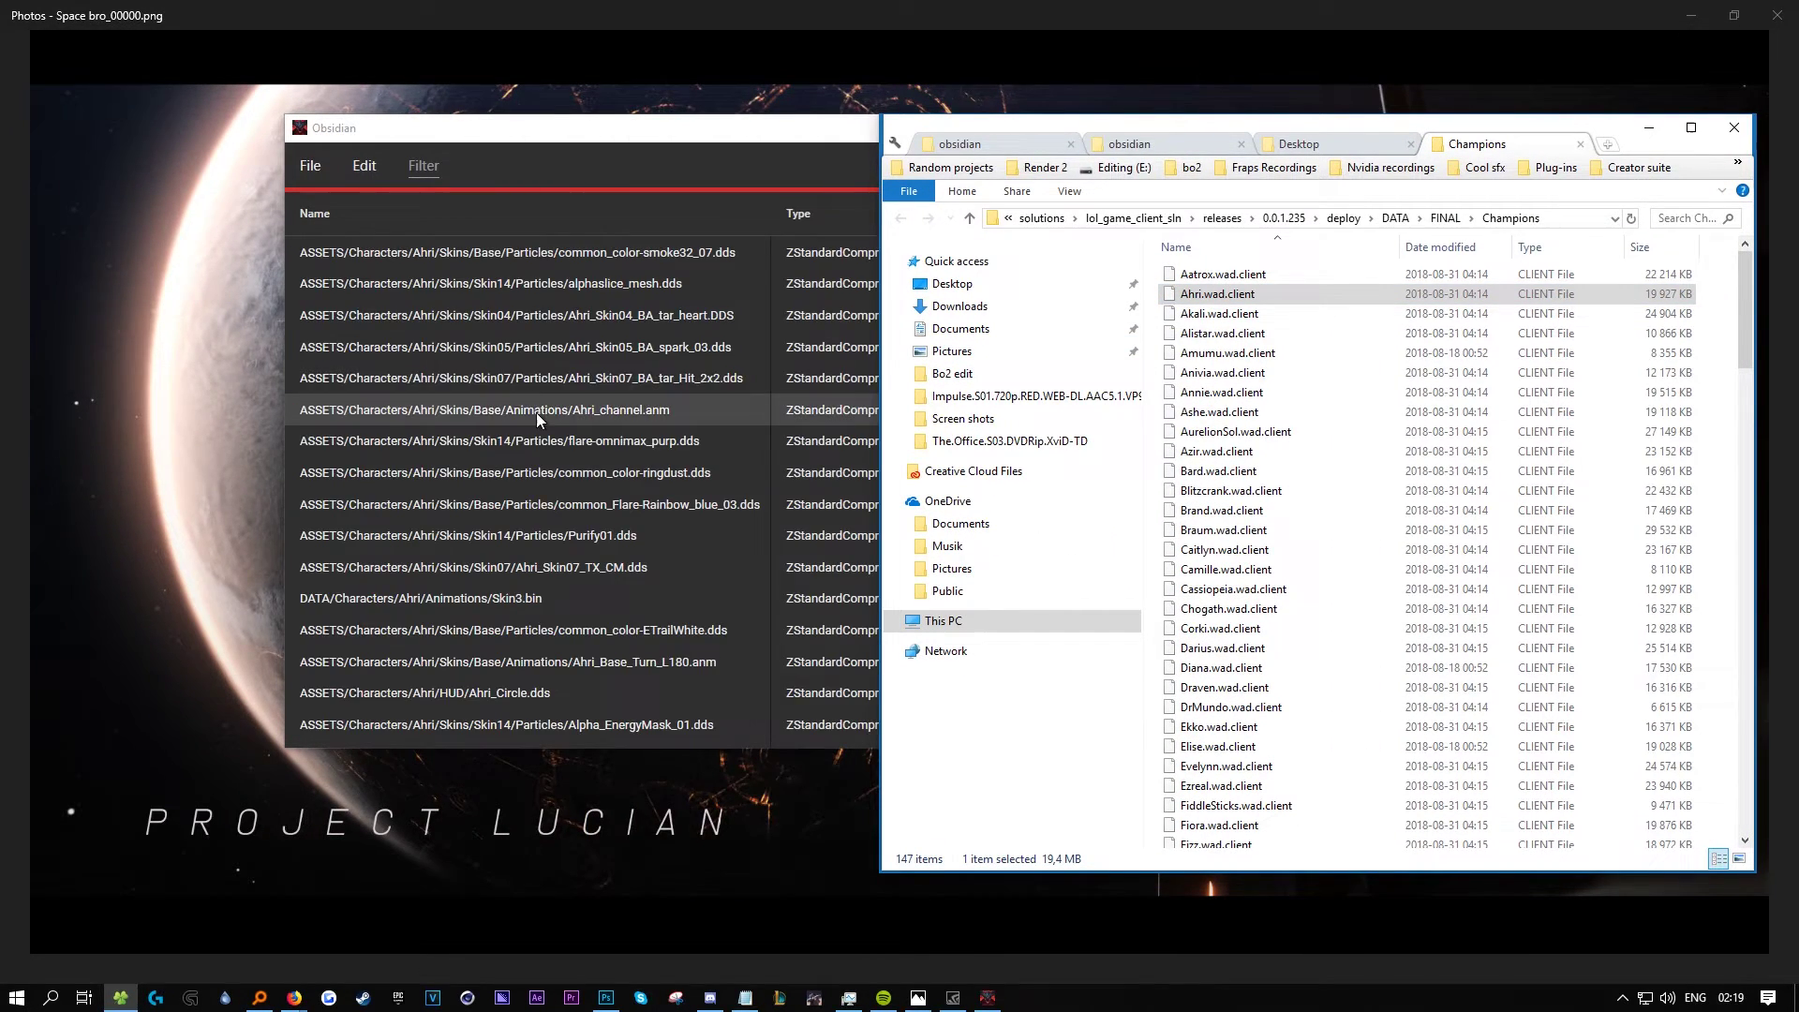
left_click(511, 125)
left_click_drag(512, 125, 441, 174)
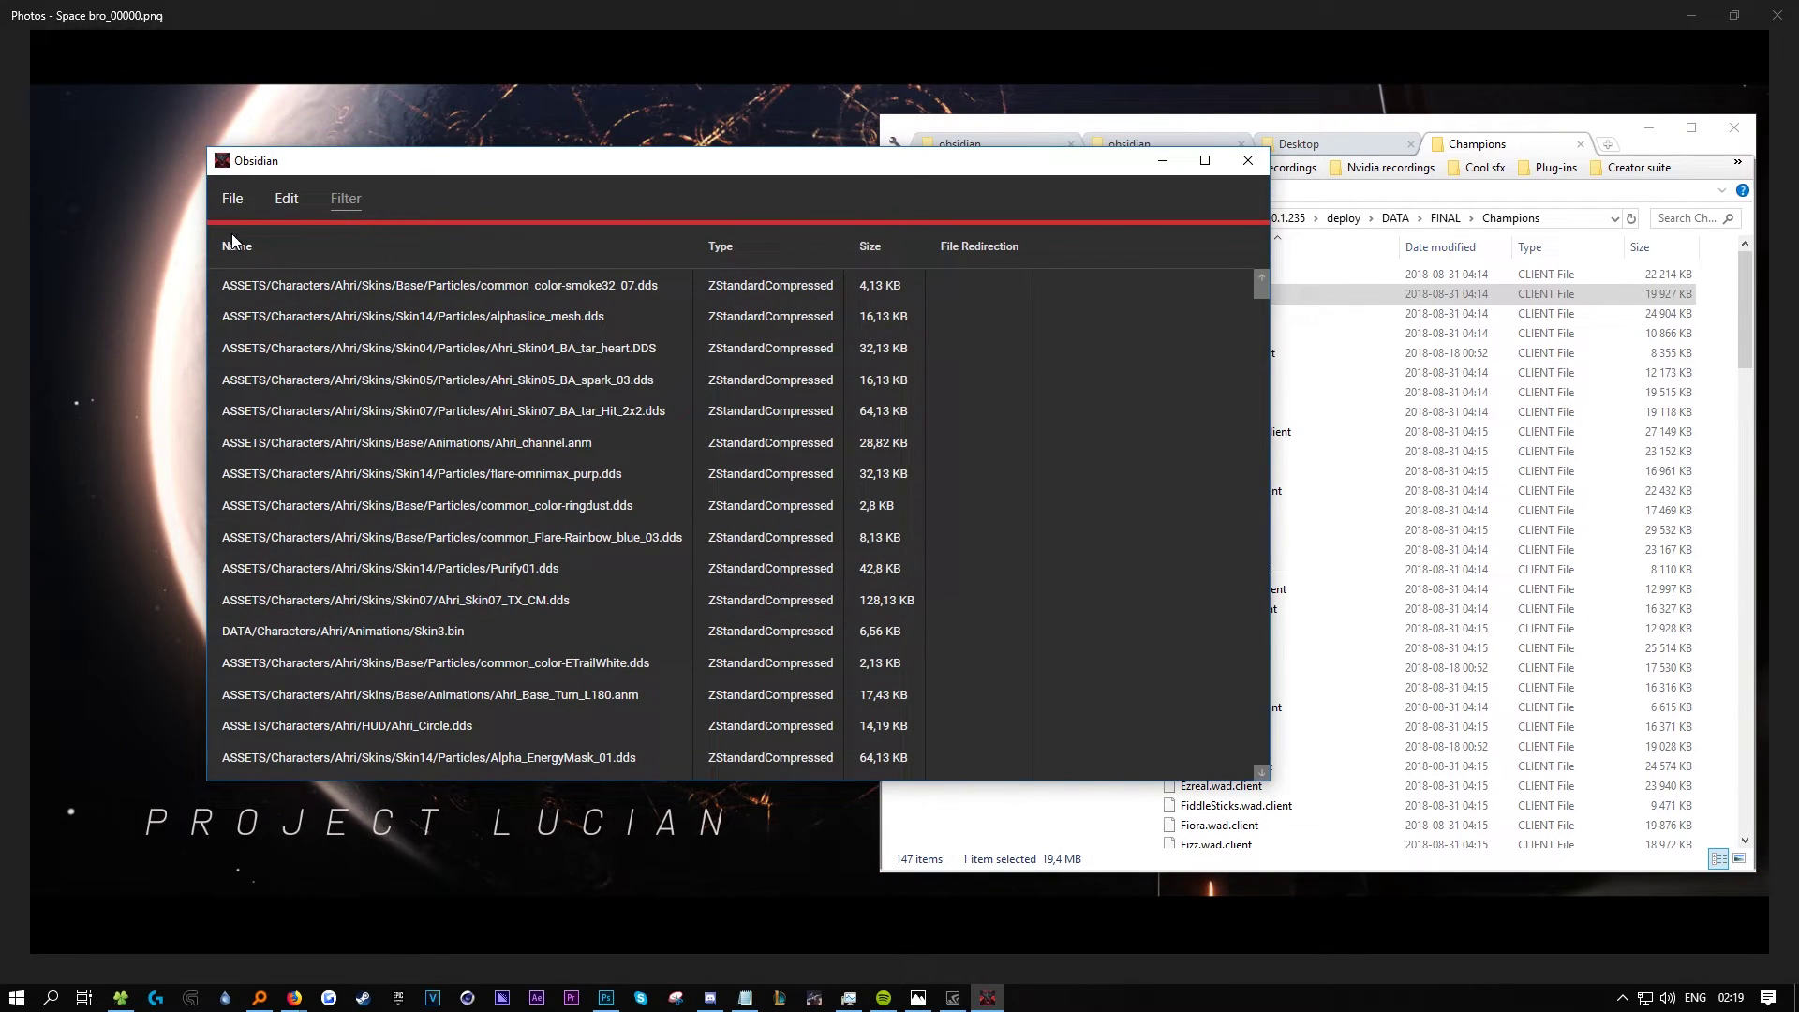
Export all Ahri.wad.client files into a new Ahri folder under obsidian.
left_click(231, 199)
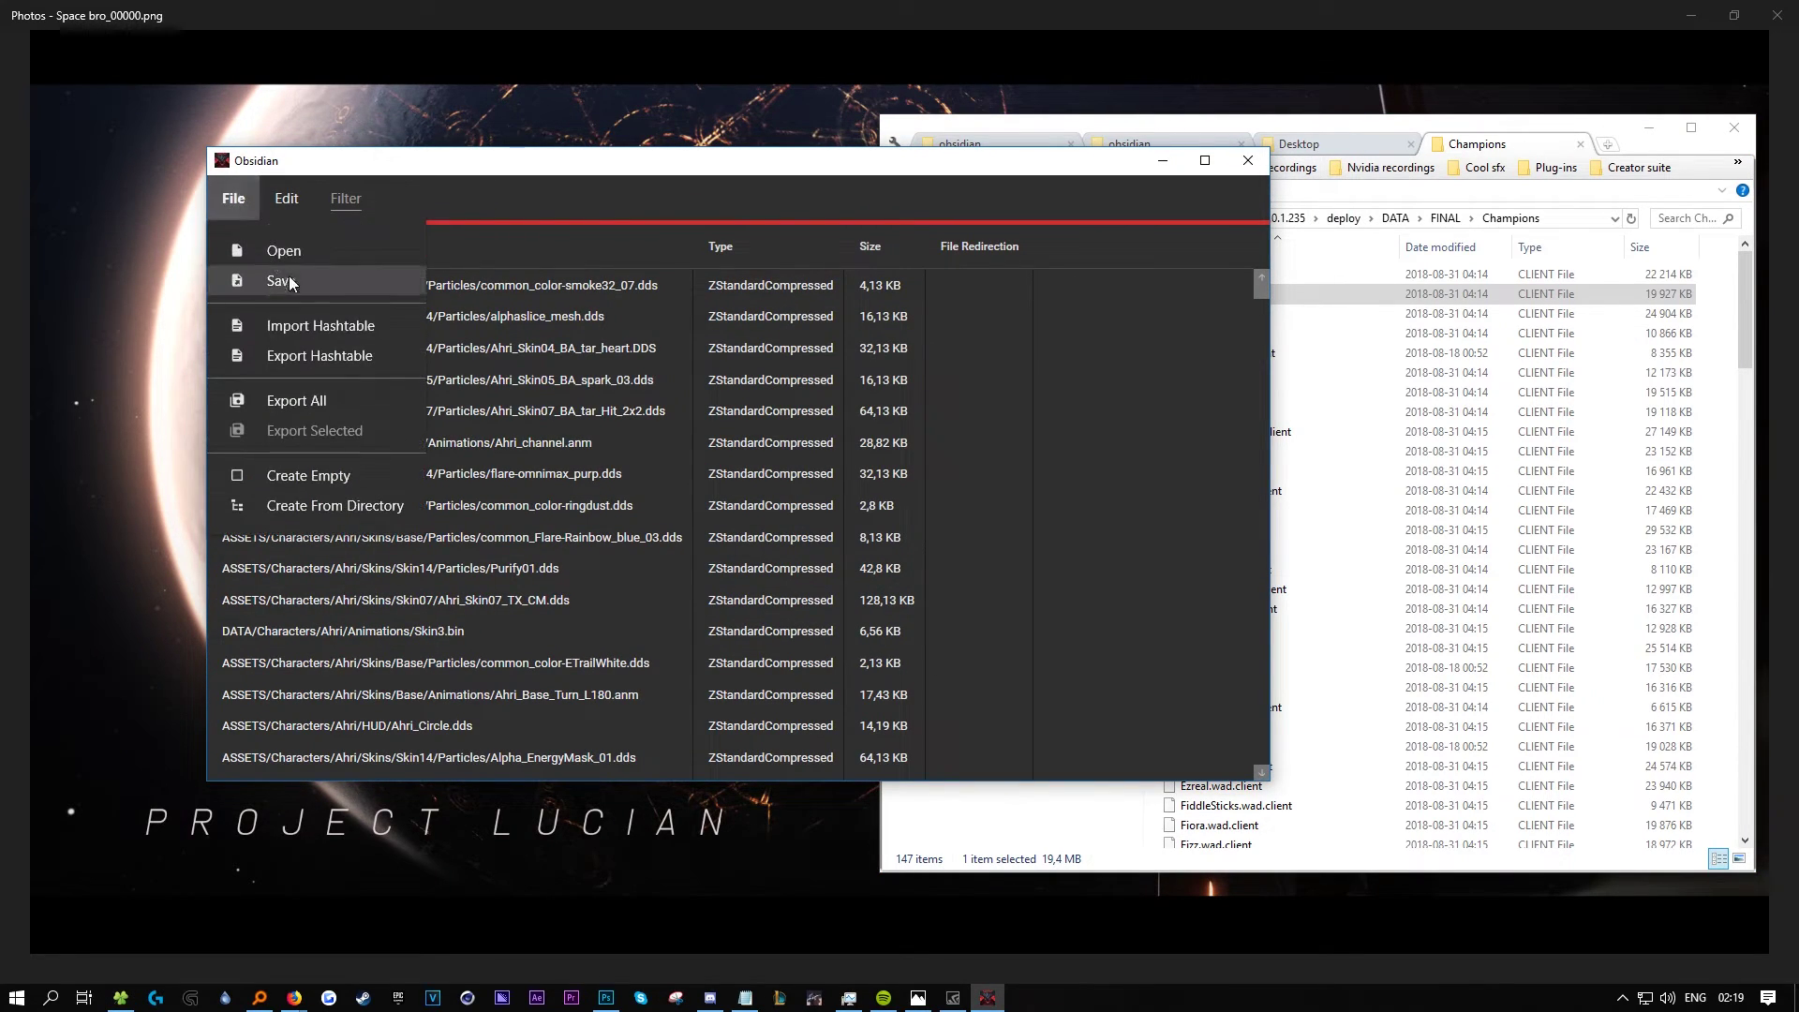
left_click(349, 394)
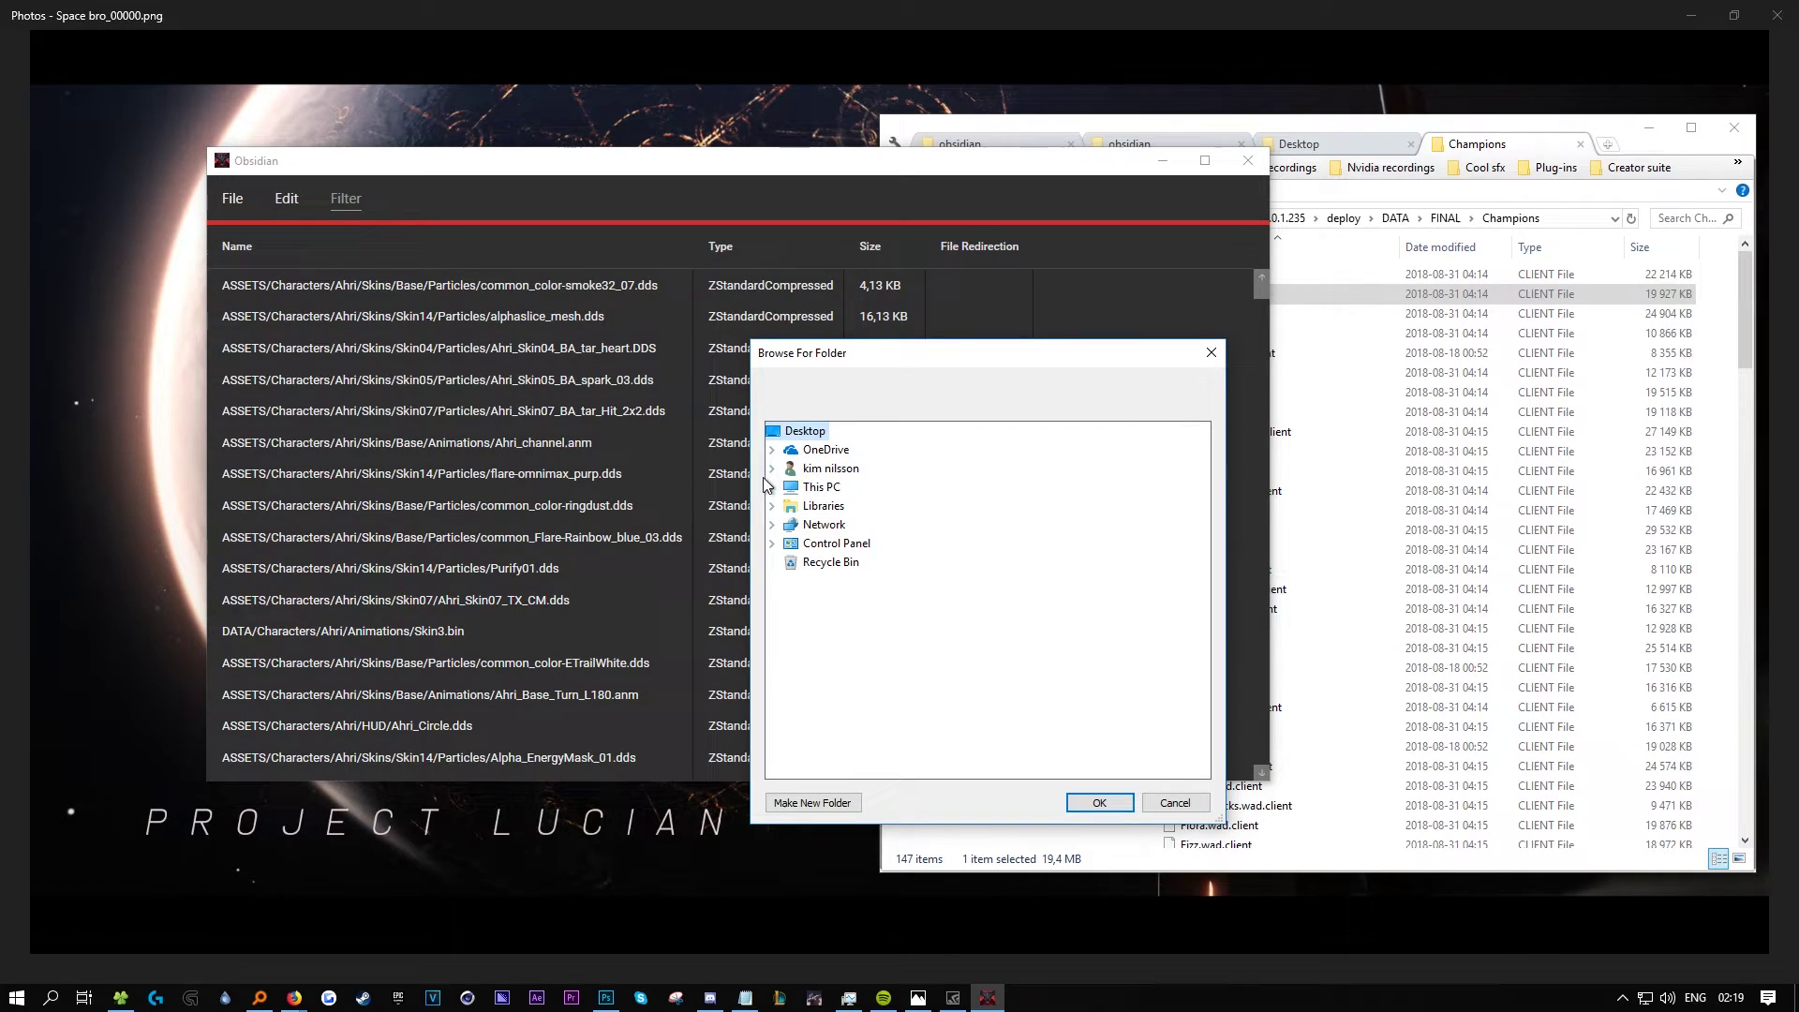
left_click(813, 803)
type("AH")
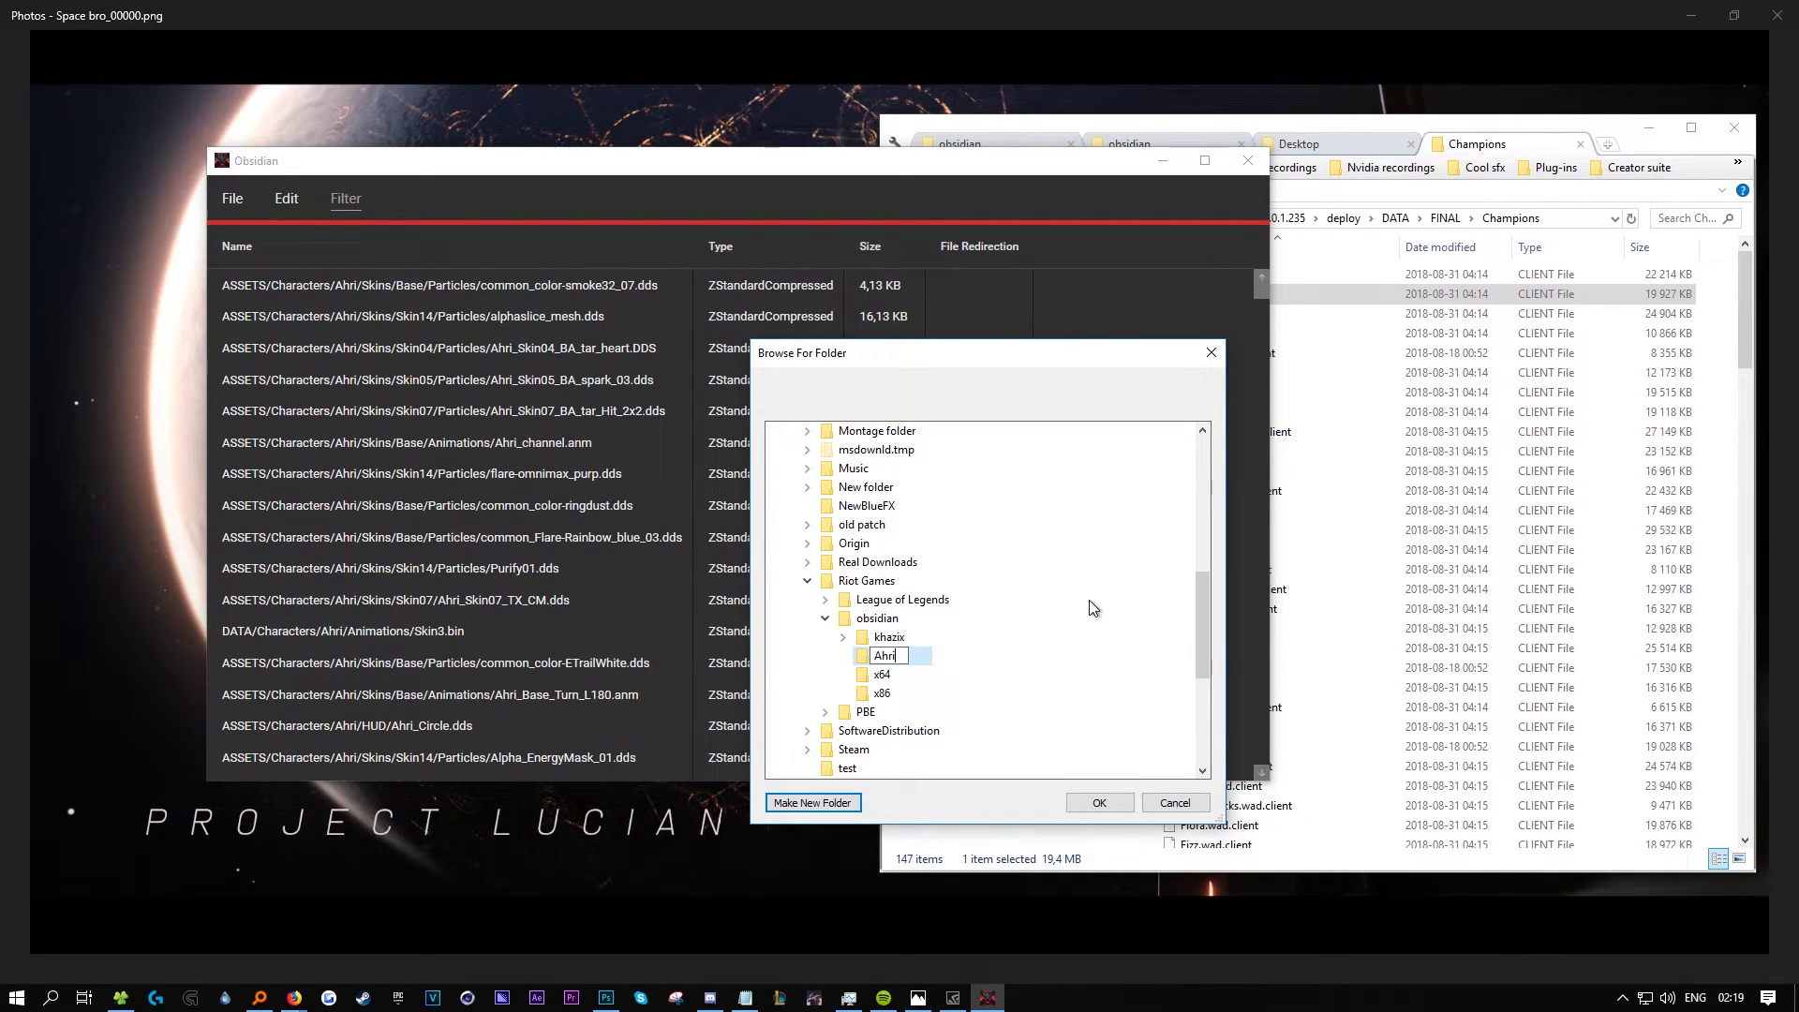
type("ri")
key("Return")
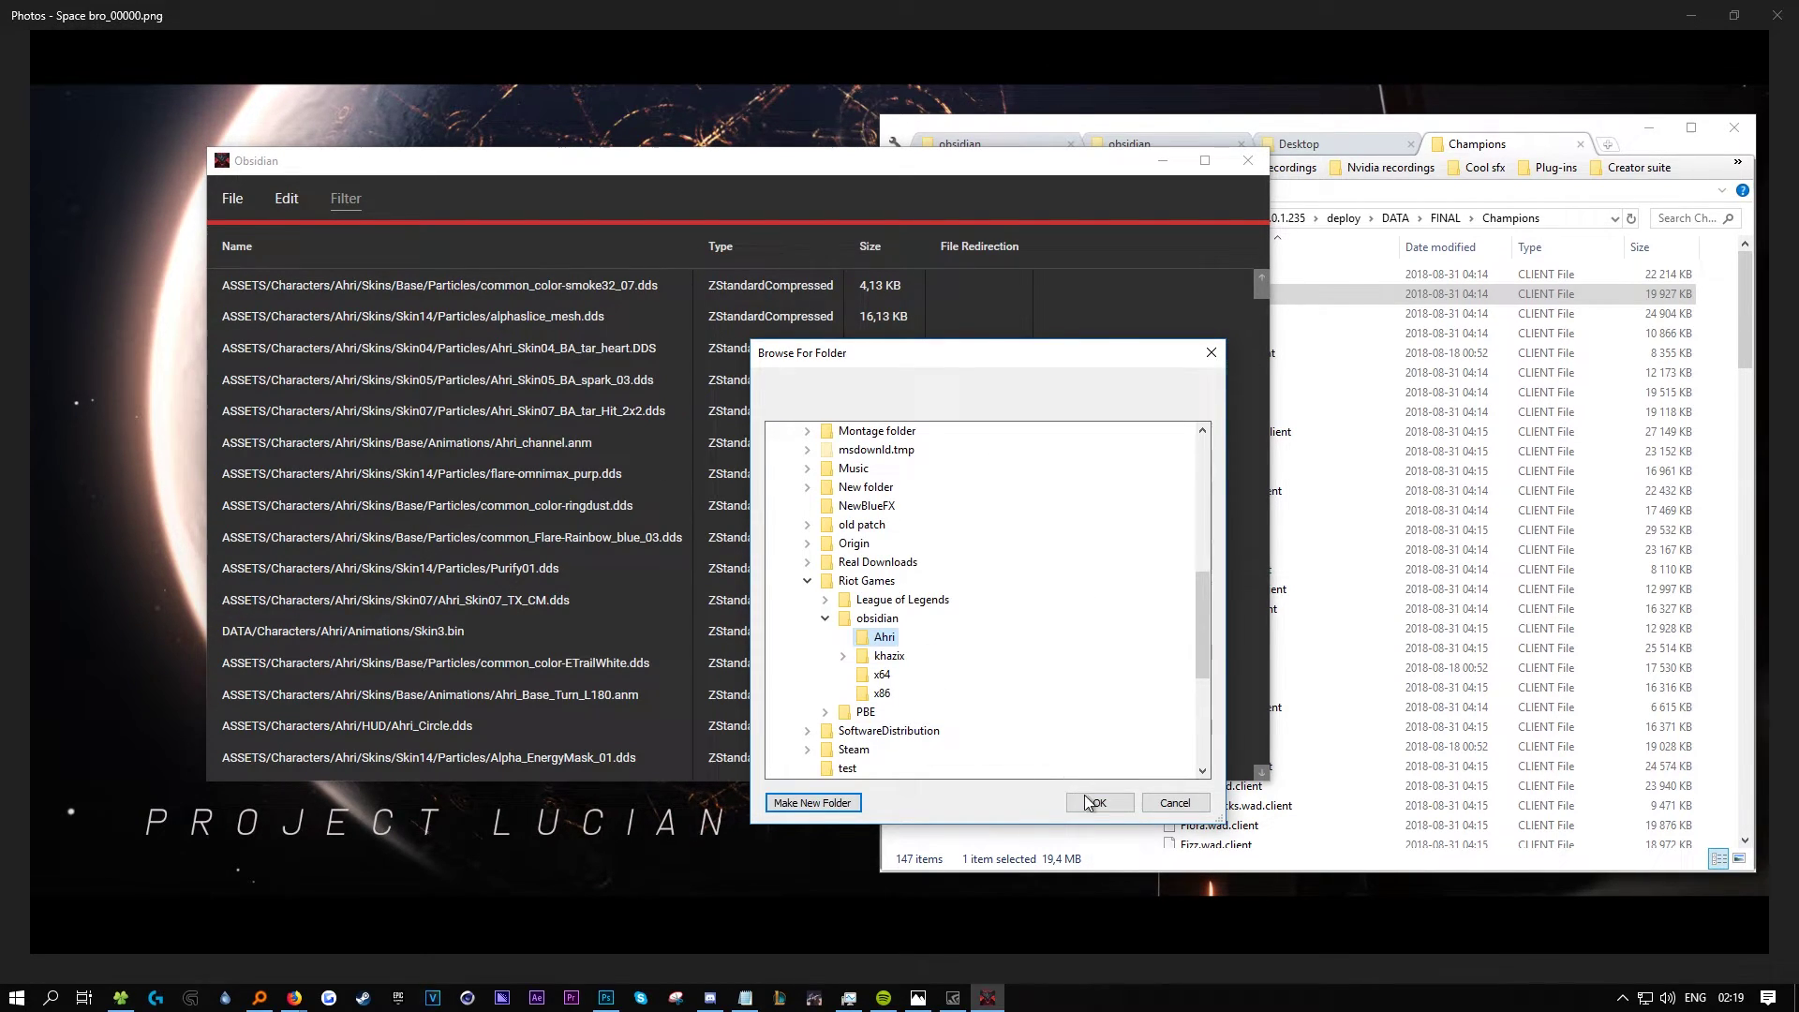
left_click(1096, 802)
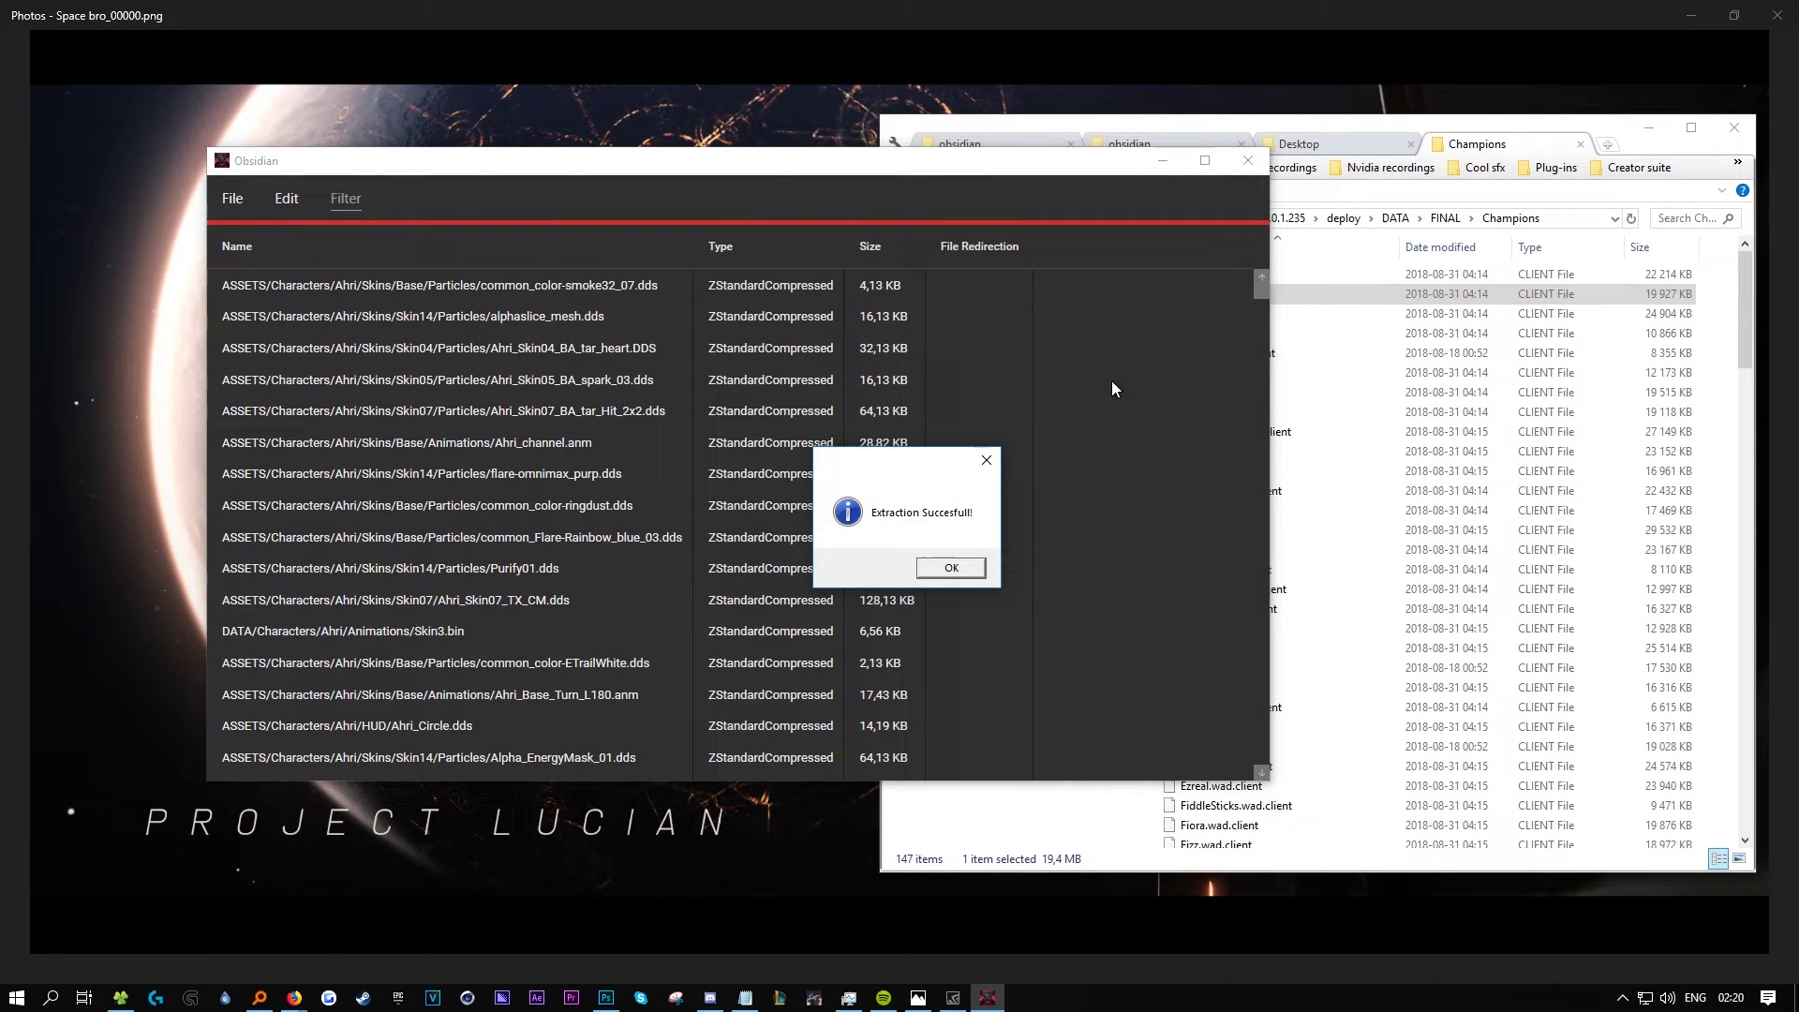
left_click(964, 572)
Close Obsidian and open the newly extracted Ahri folder in File Explorer.
left_click(1246, 160)
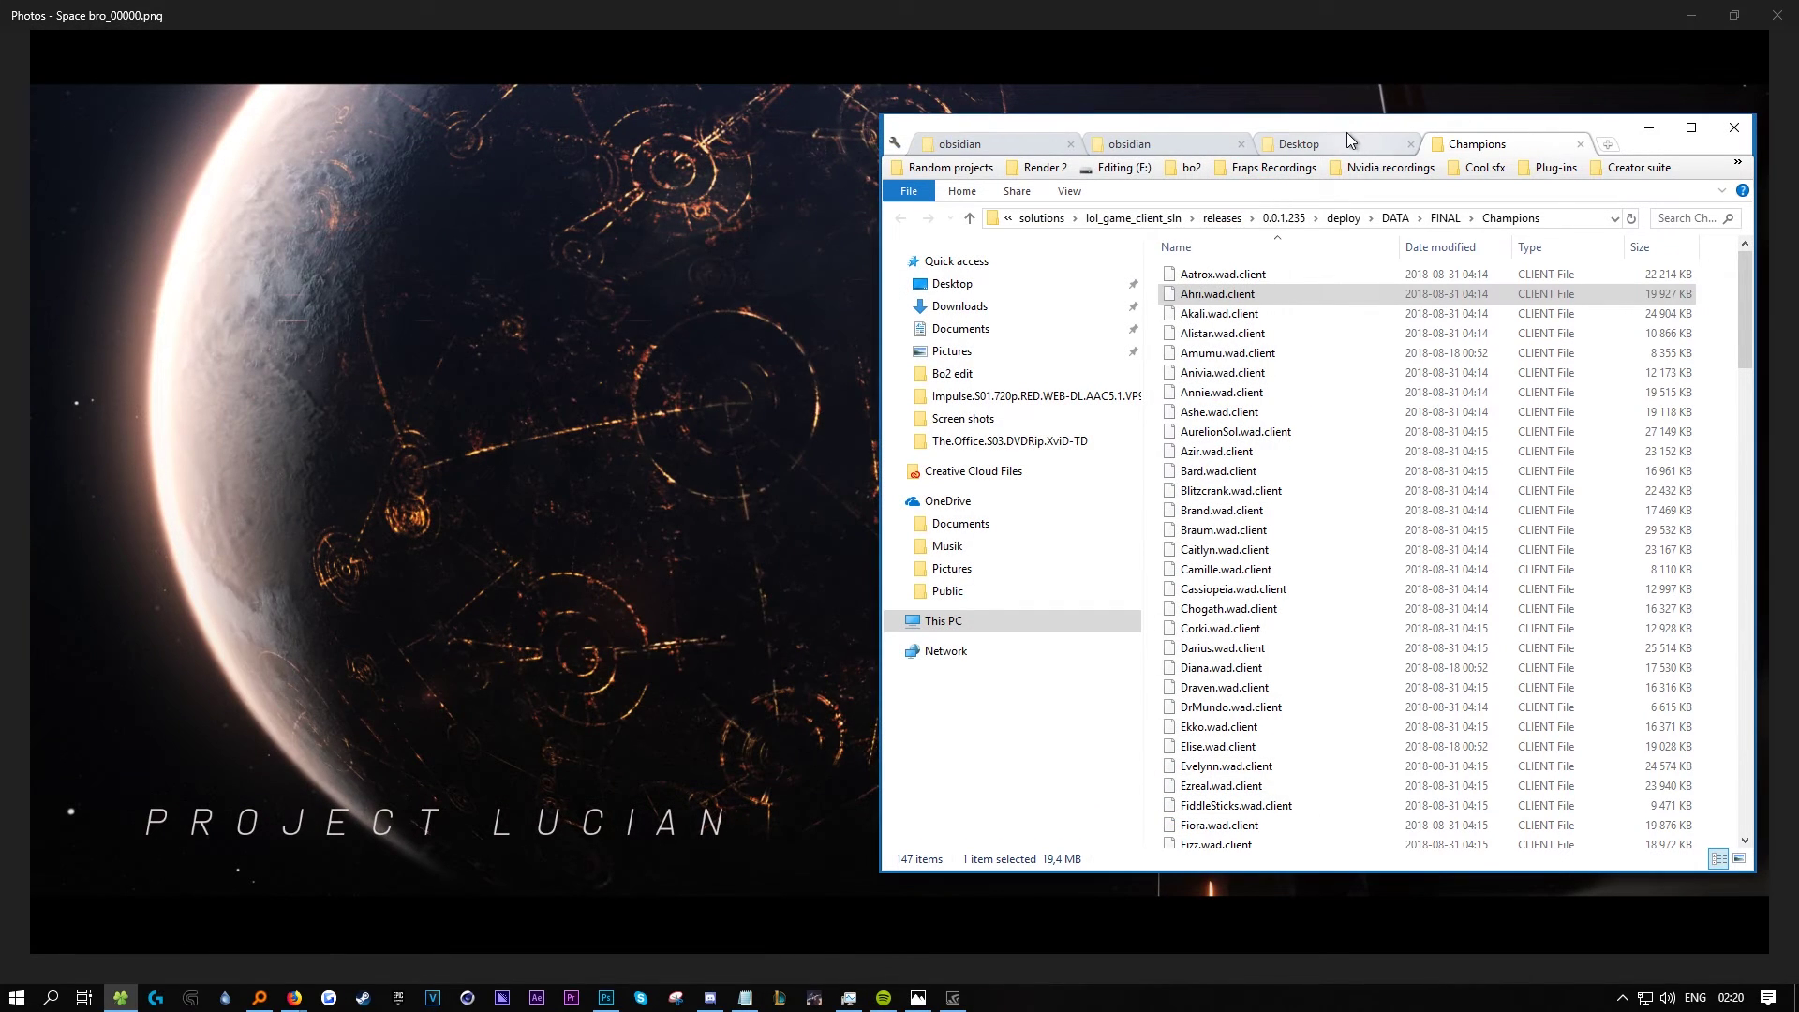
left_click(1129, 143)
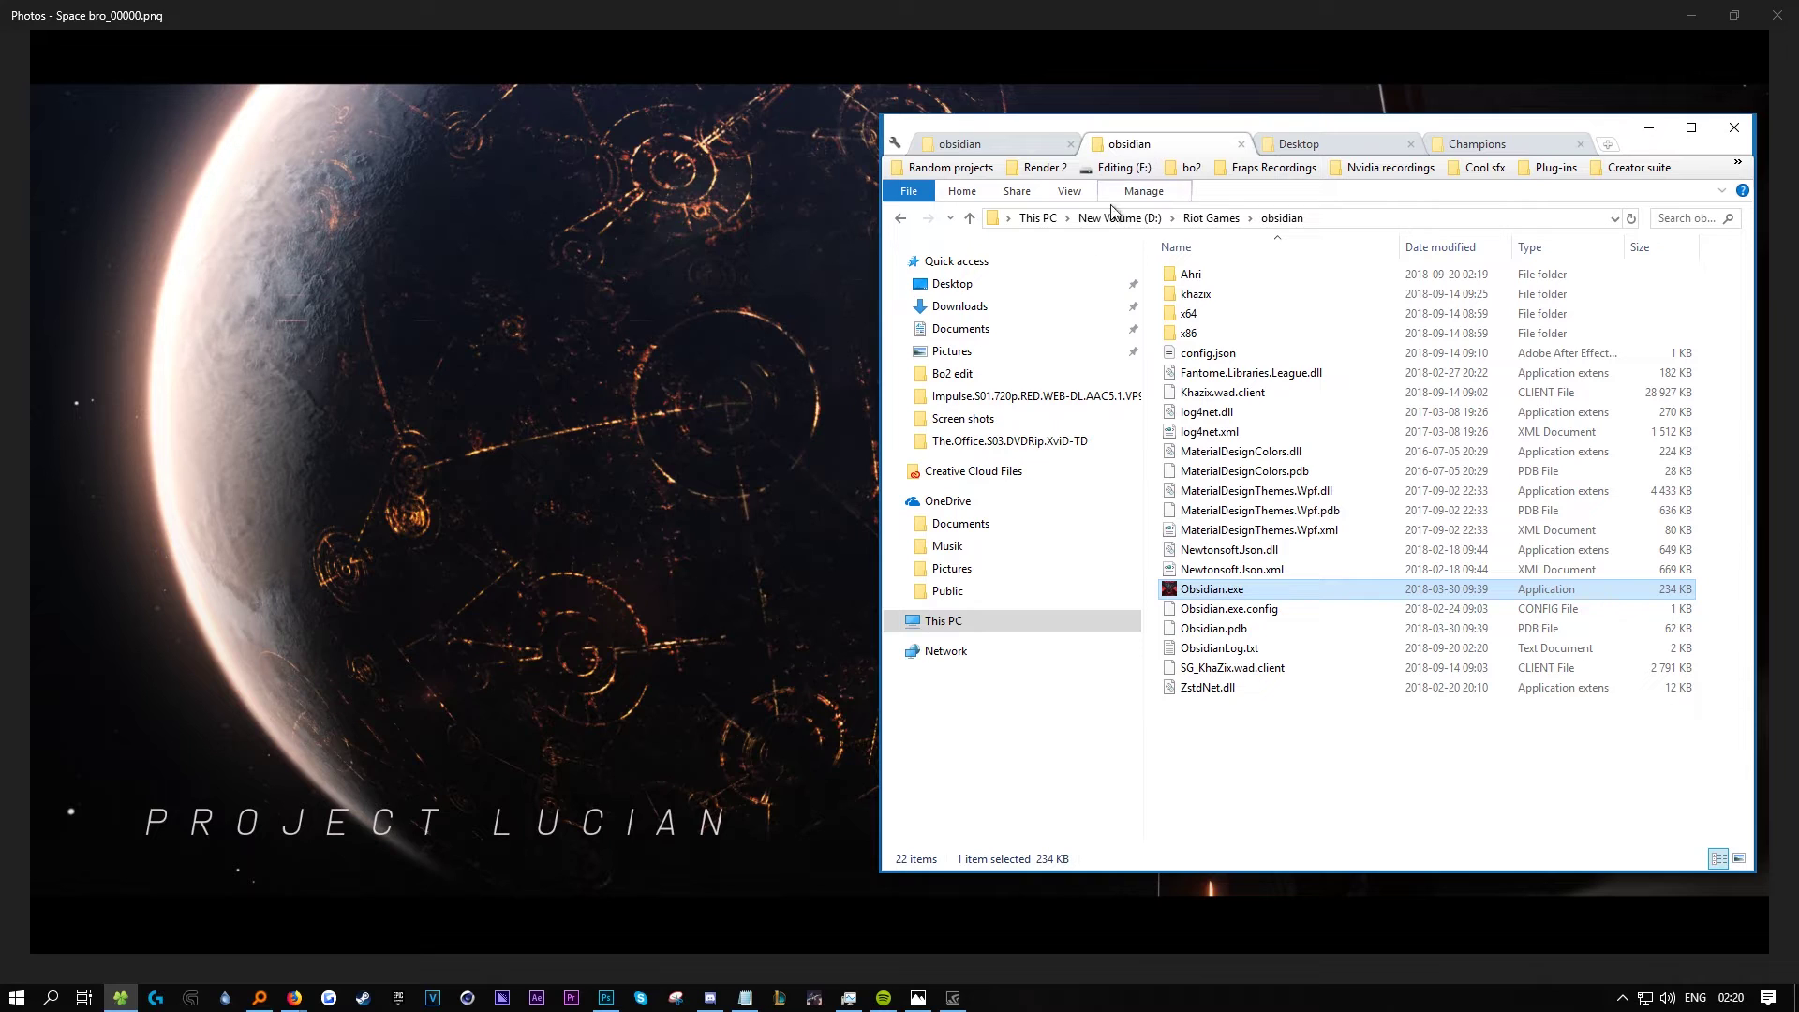
left_click(1192, 278)
double_click(1191, 277)
left_click_drag(1131, 127, 891, 127)
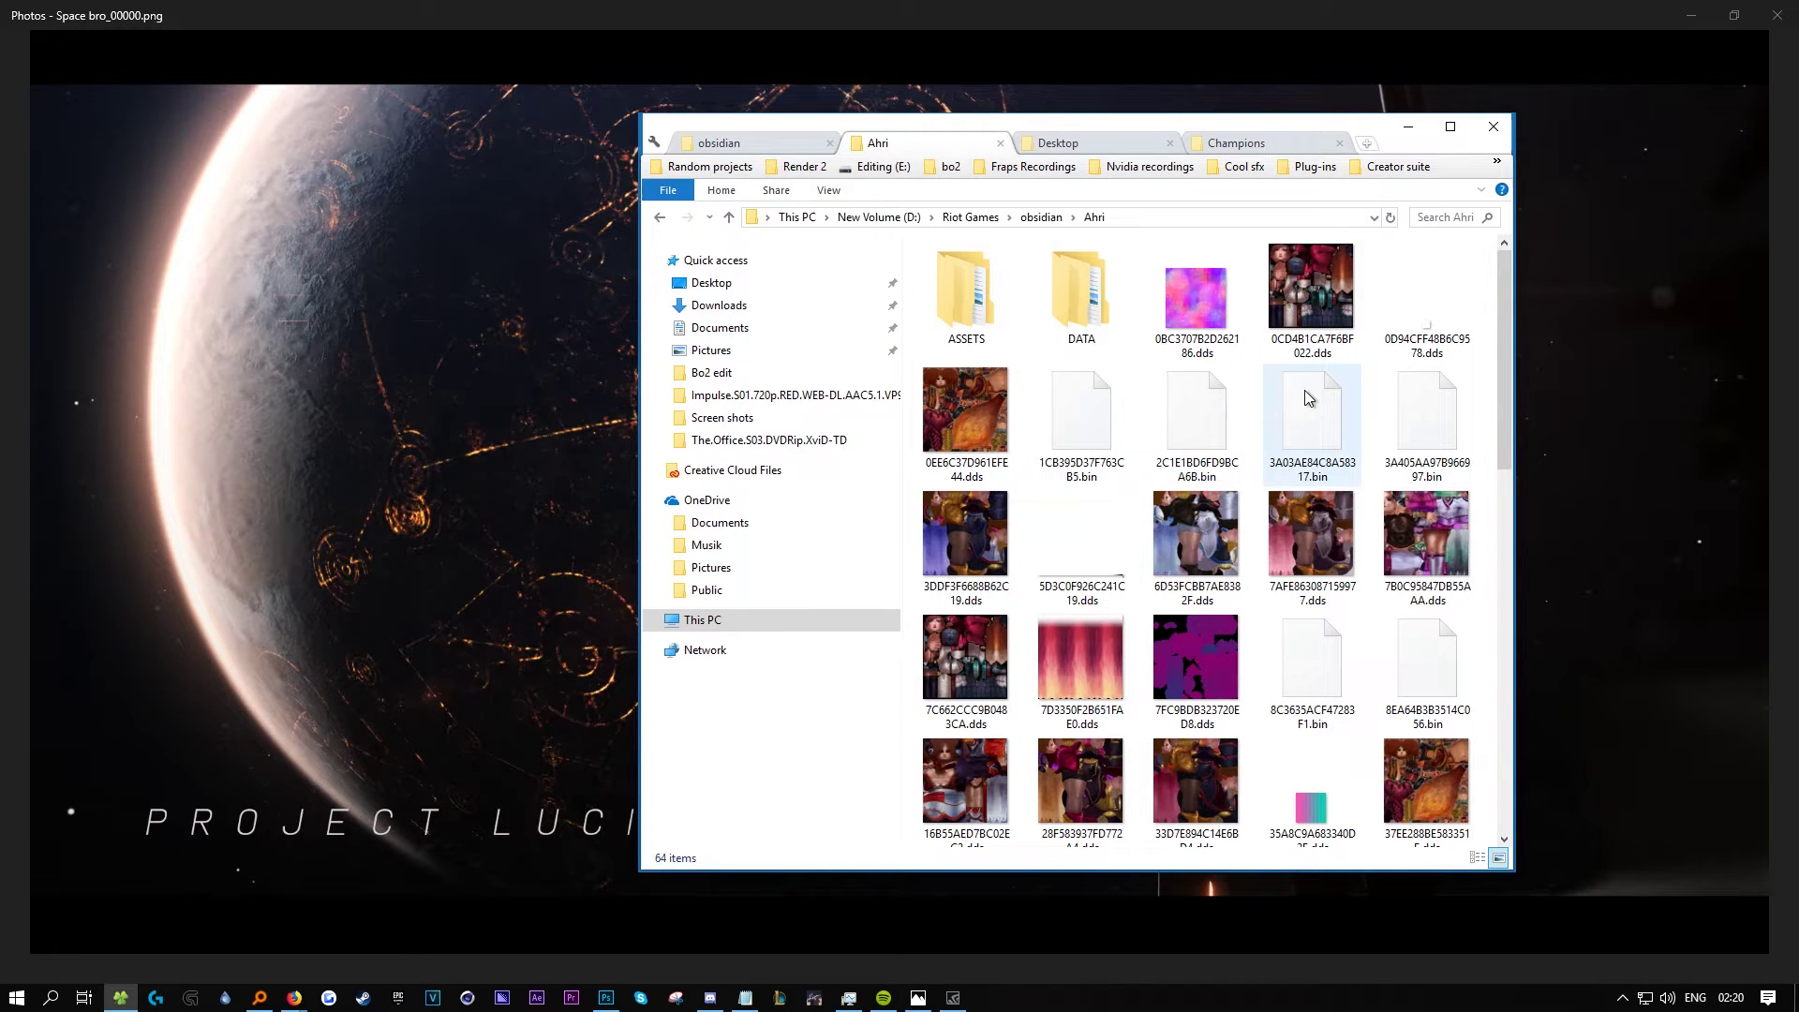
scroll(1237, 468, "down", 5)
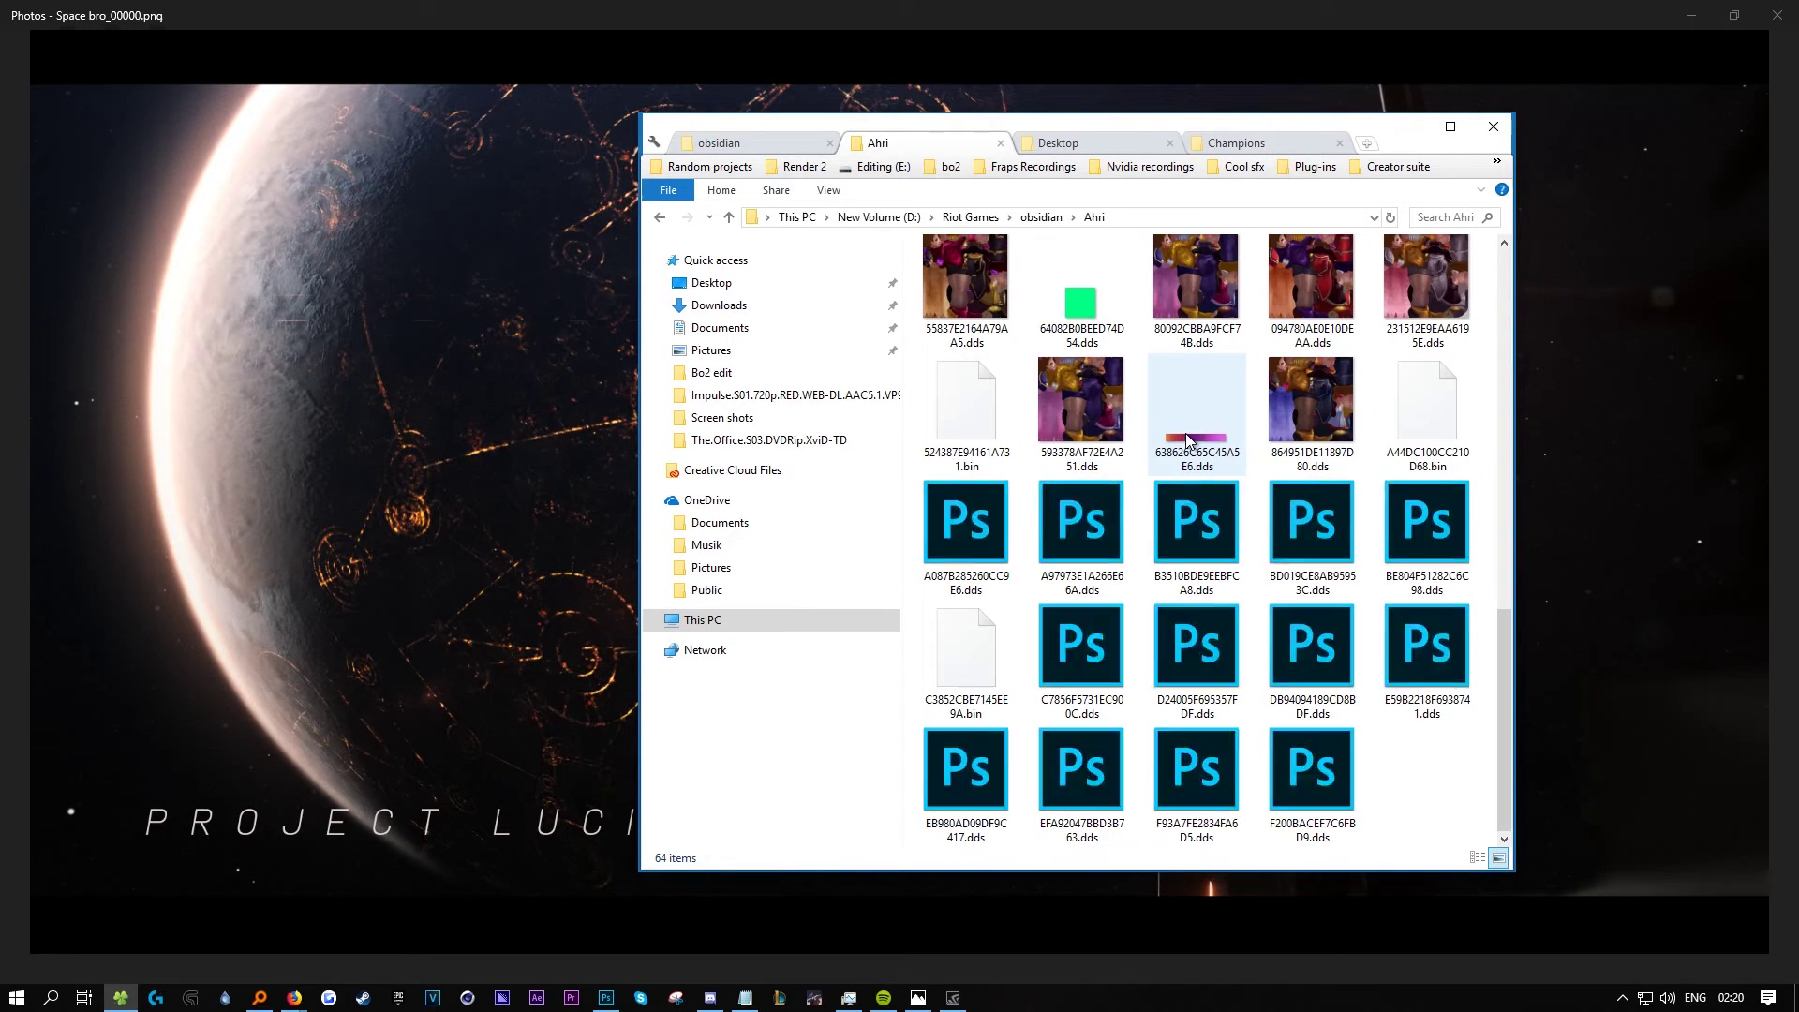
scroll(1228, 434, "up", 5)
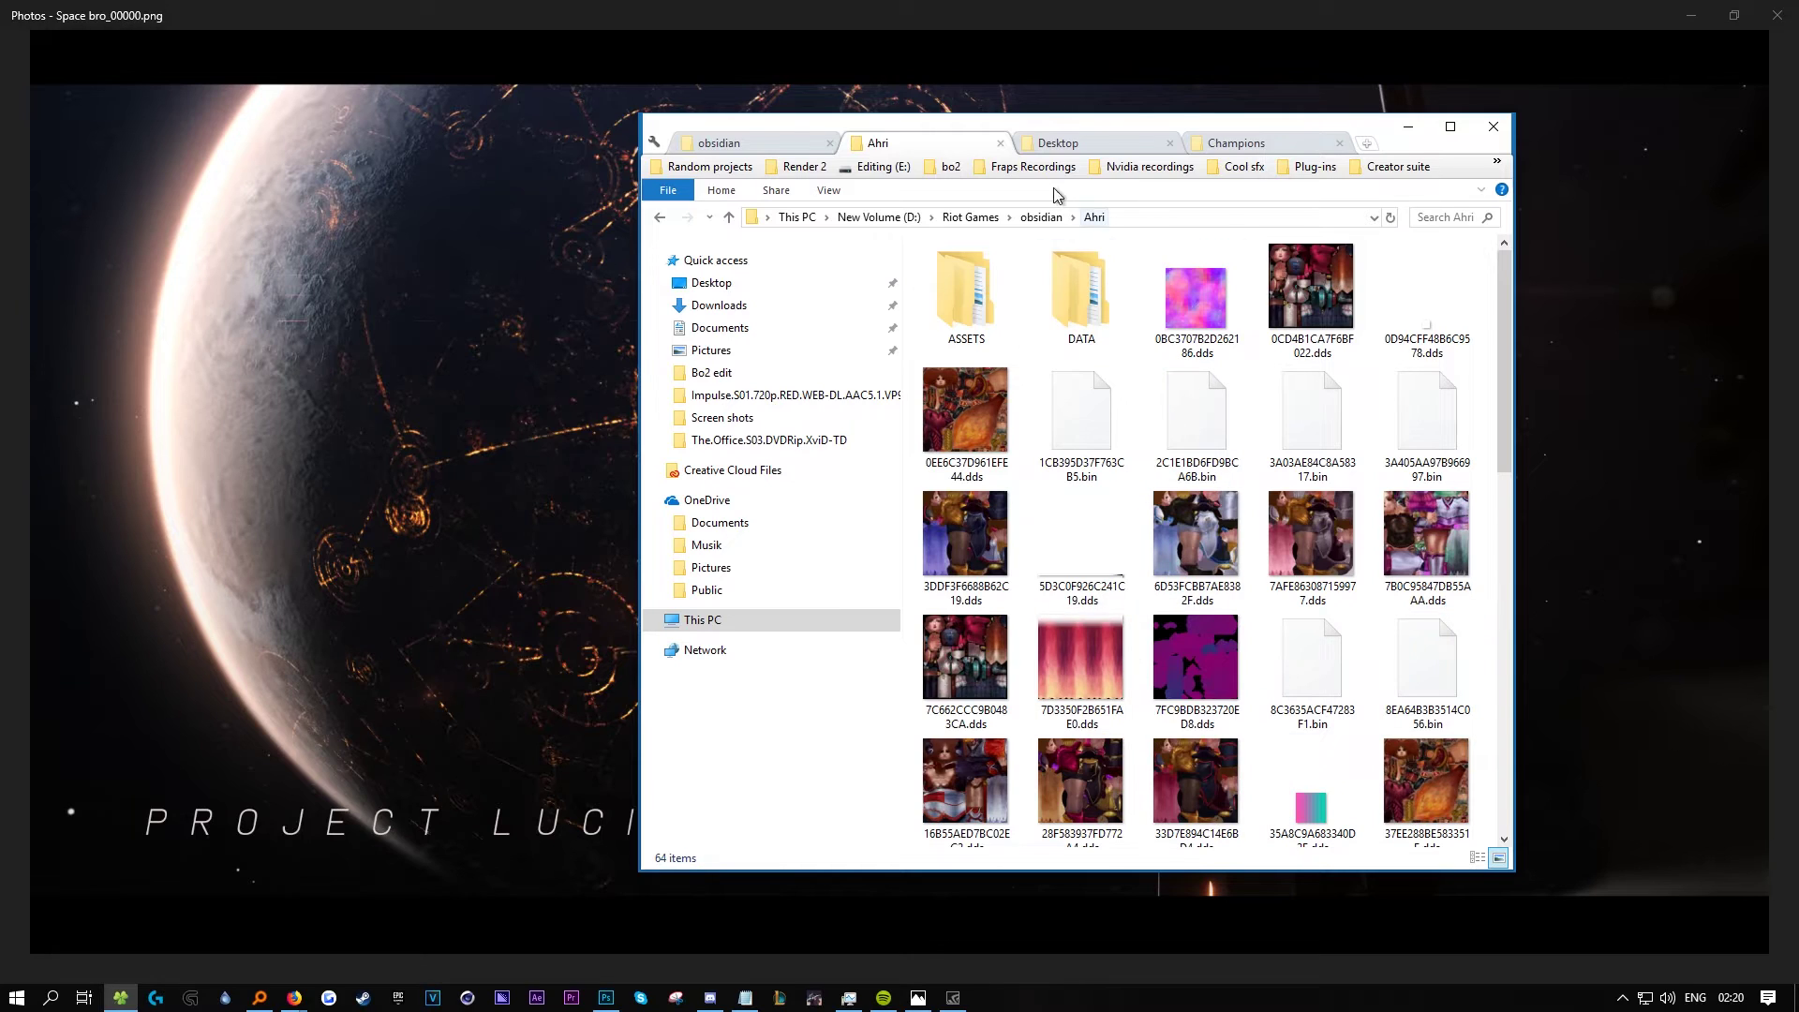
Browse into ASSETS\Characters\Ahri\Skins\Base and select Ahri_base_TX_CM.dds.
left_click(970, 293)
double_click(970, 293)
double_click(965, 274)
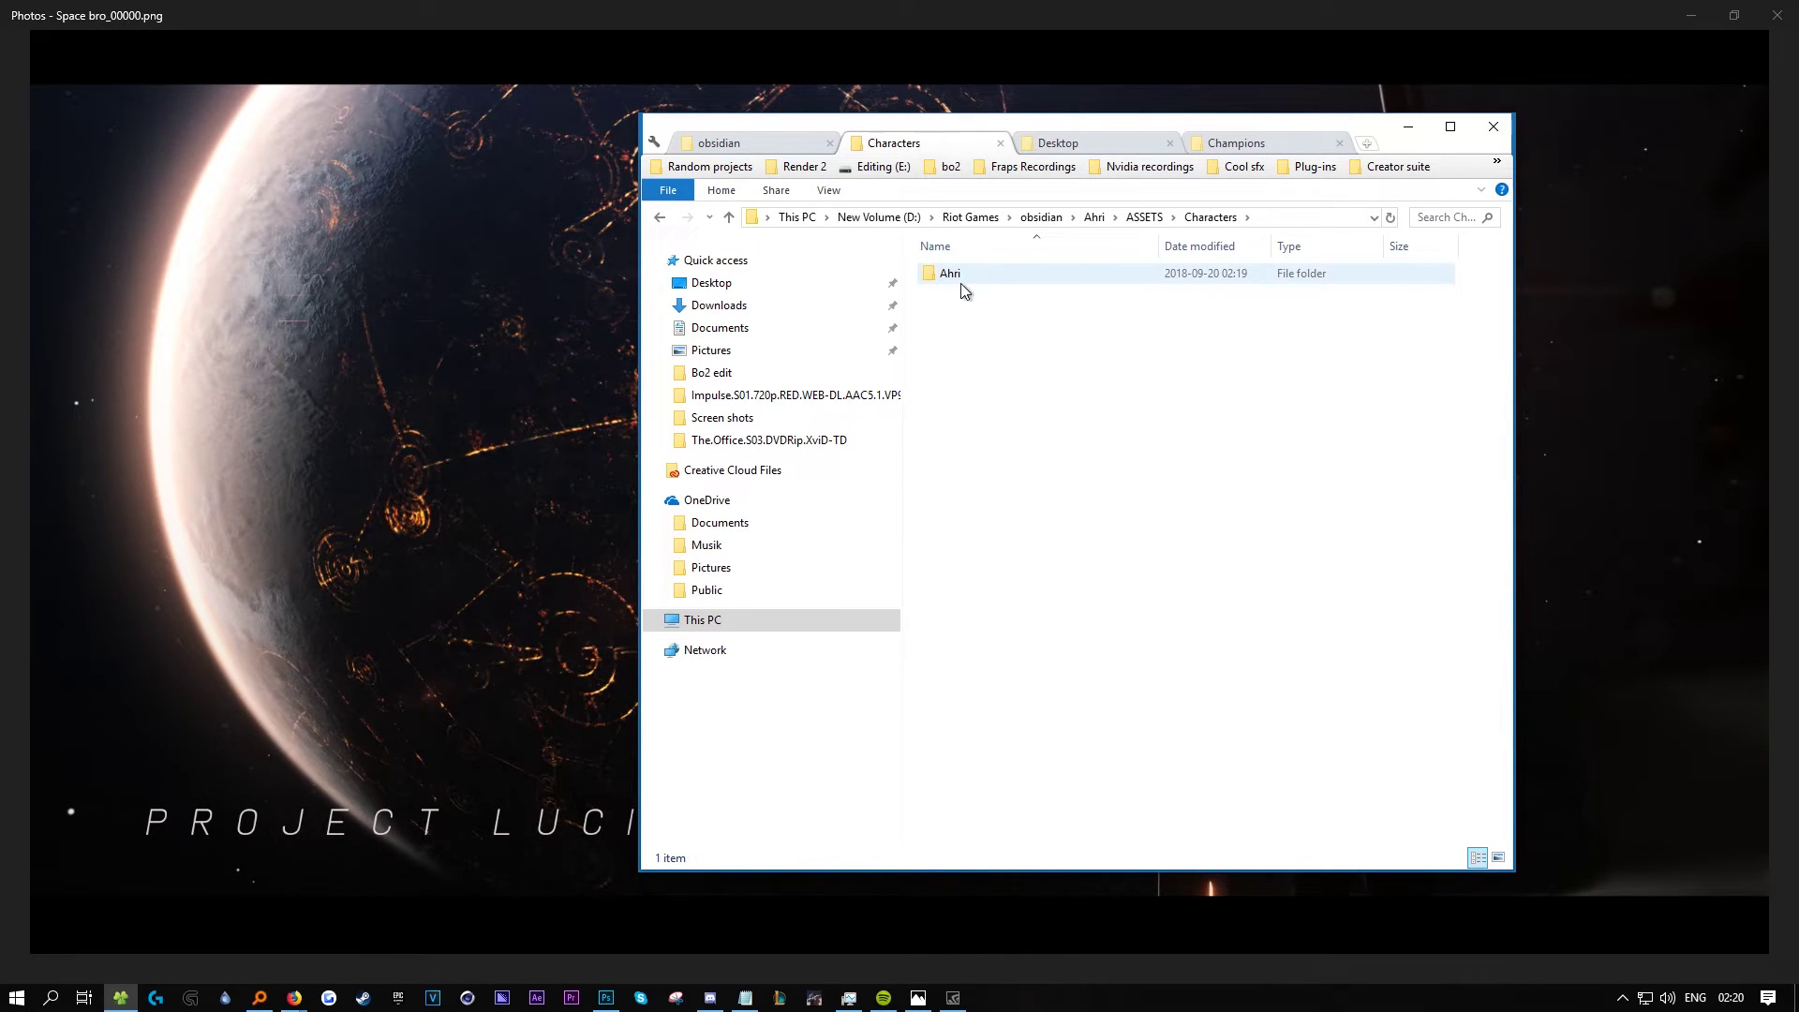
double_click(962, 275)
double_click(955, 310)
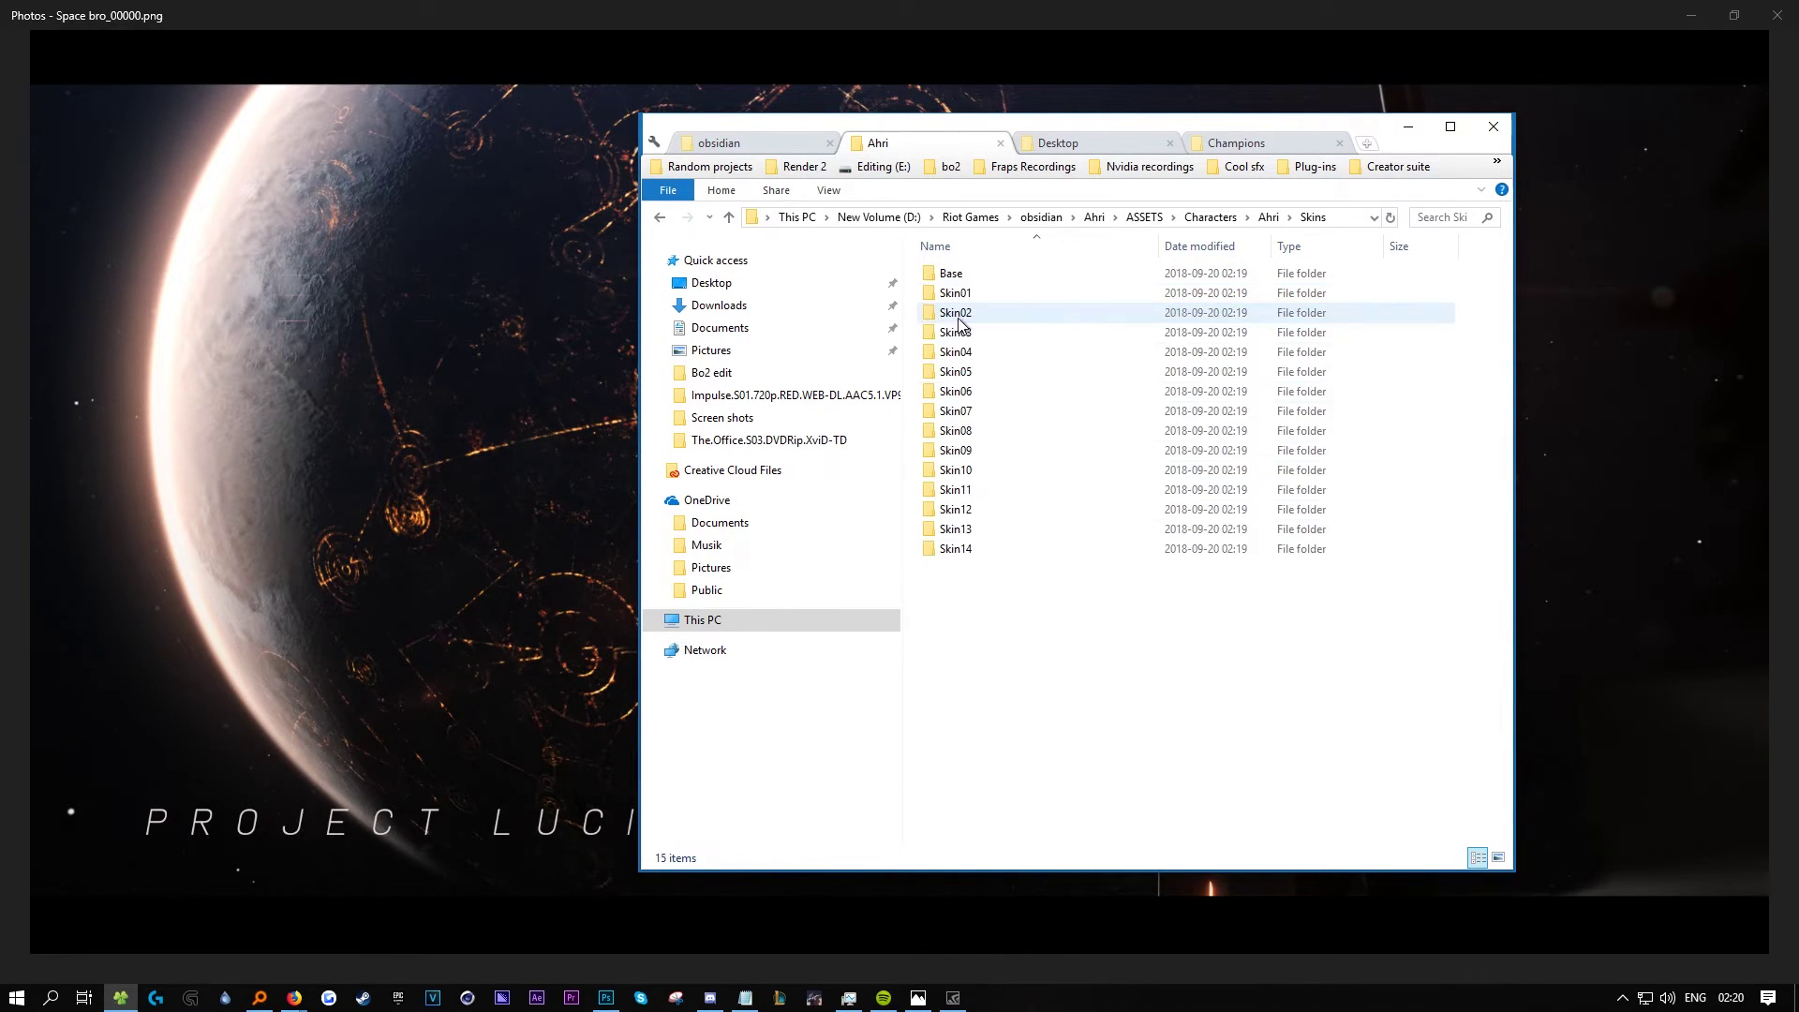
left_click(952, 274)
double_click(953, 275)
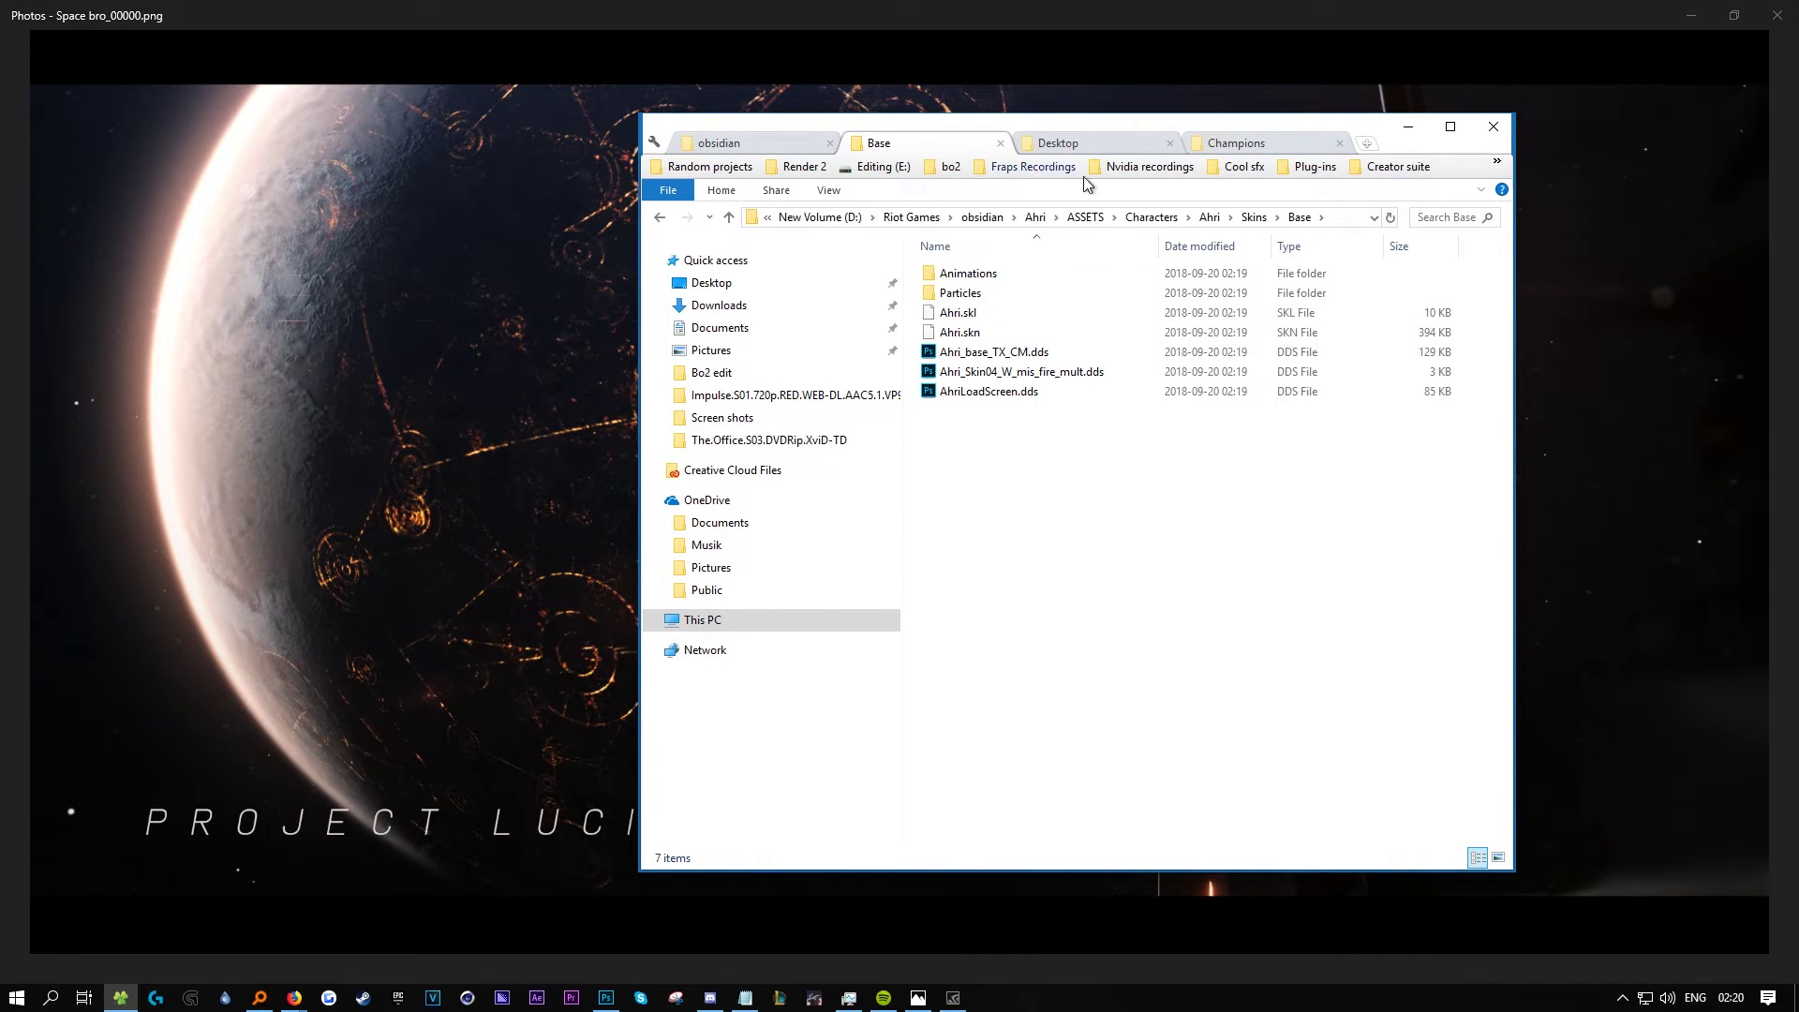
left_click(968, 356)
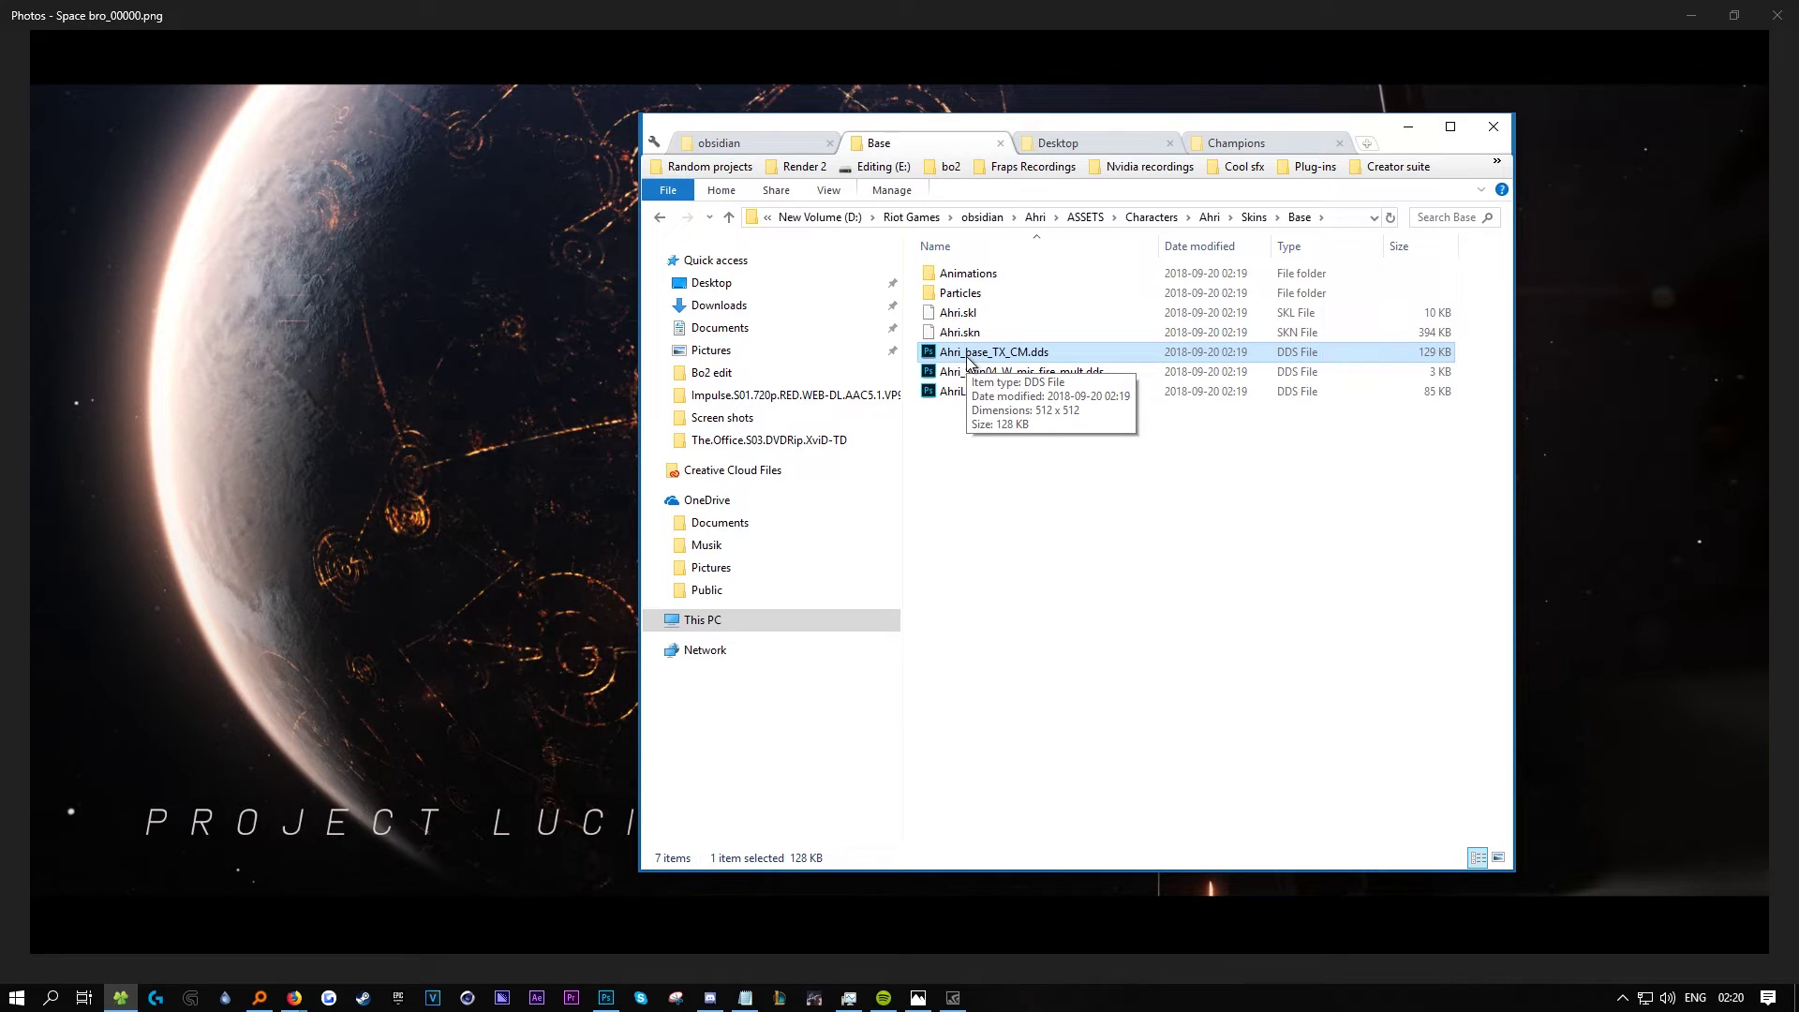
Open Ahri_base_TX_CM.dds with default DDS read settings and unlock the Background into Layer 0.
double_click(970, 356)
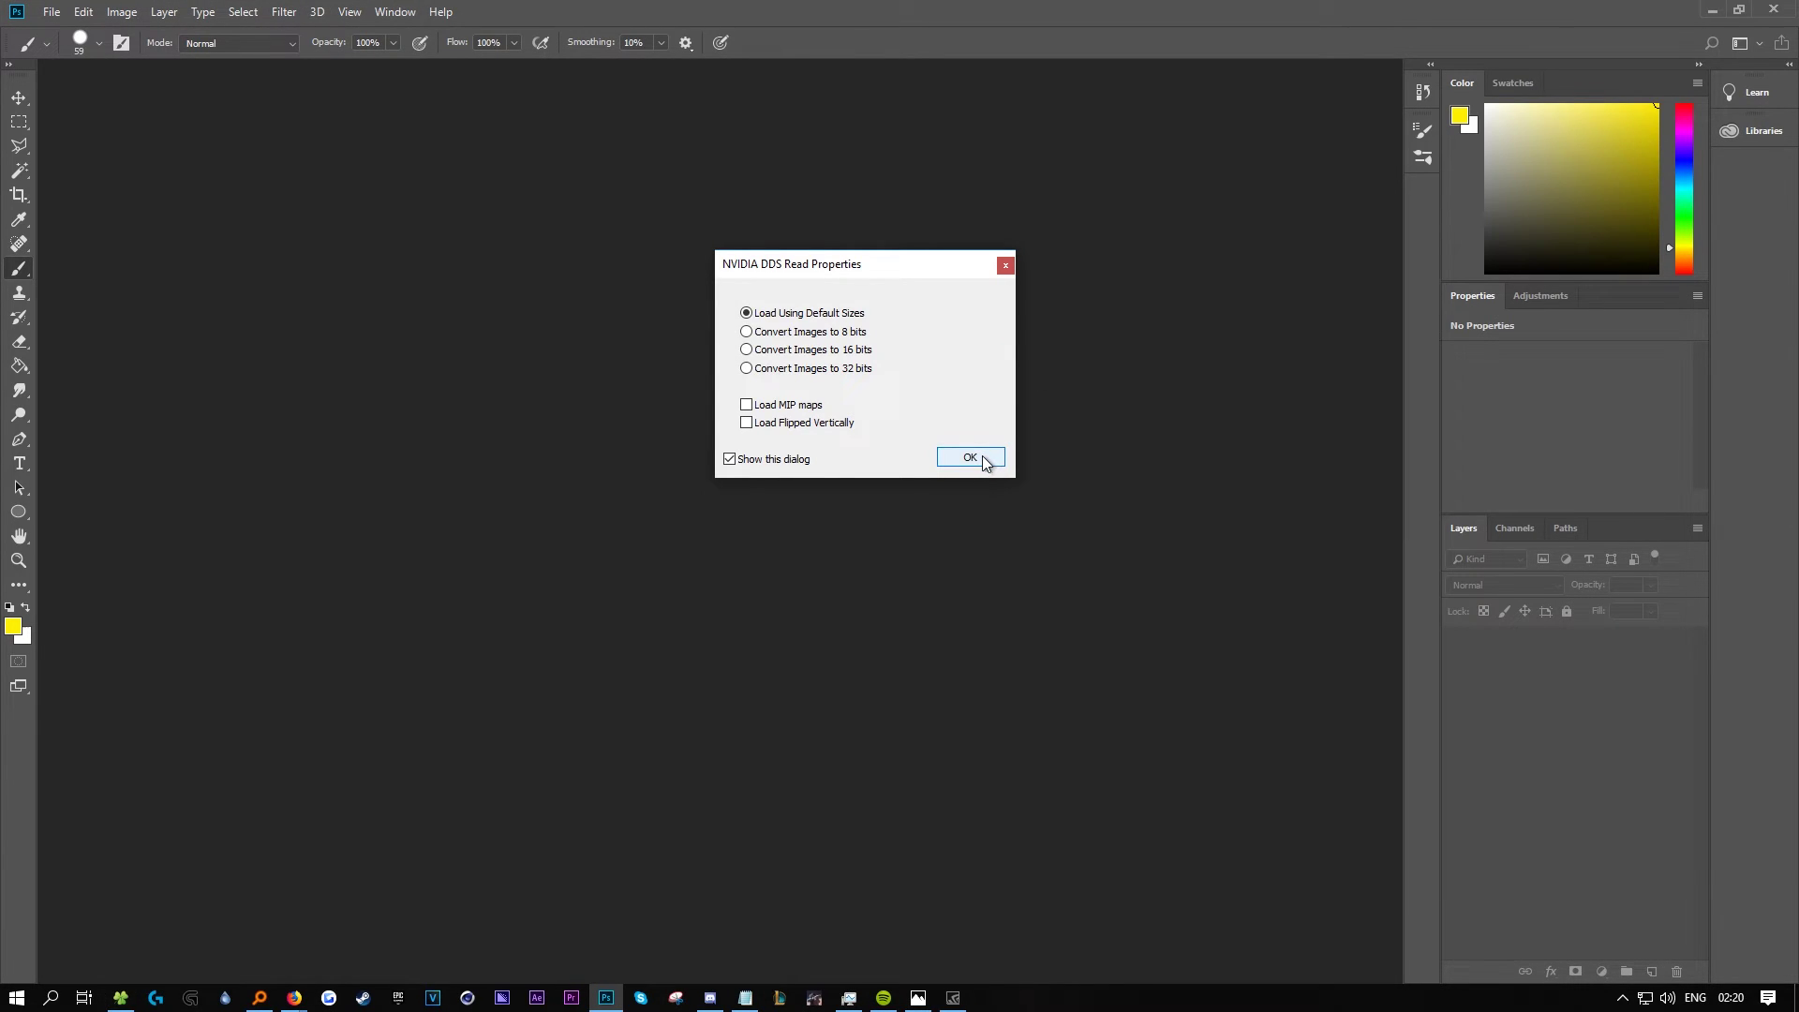
left_click(990, 457)
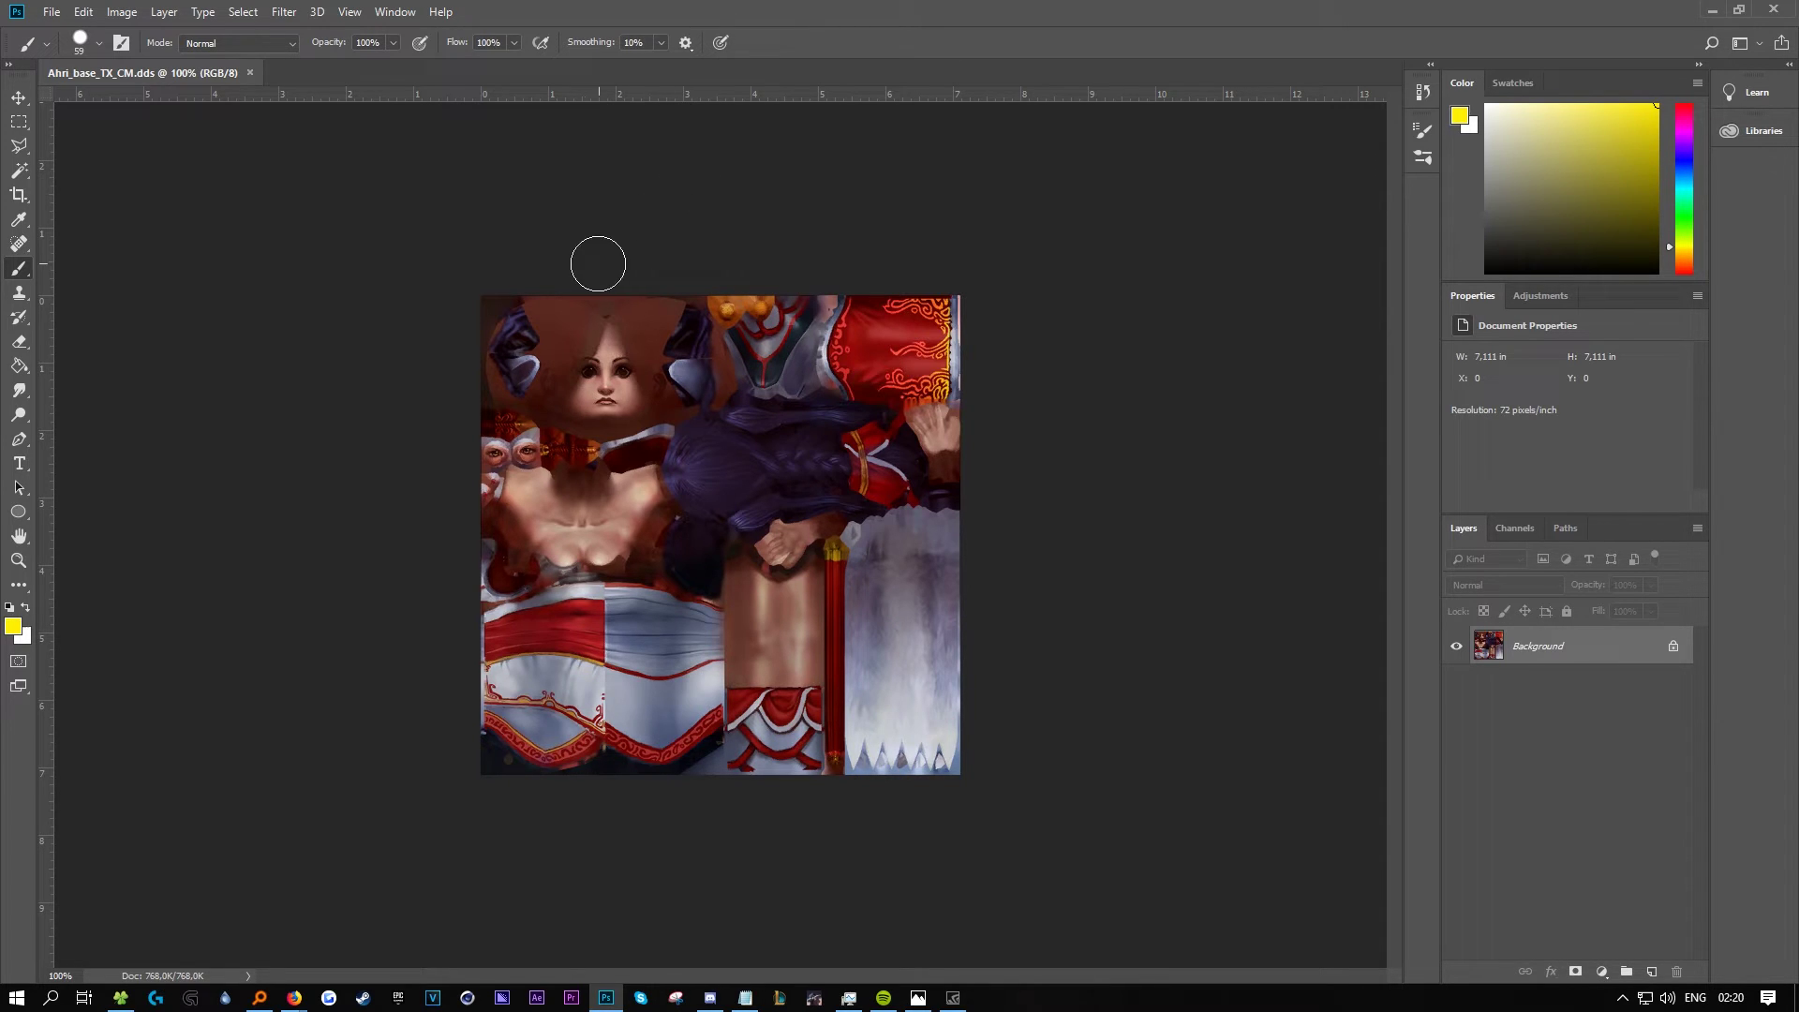
left_click(1675, 653)
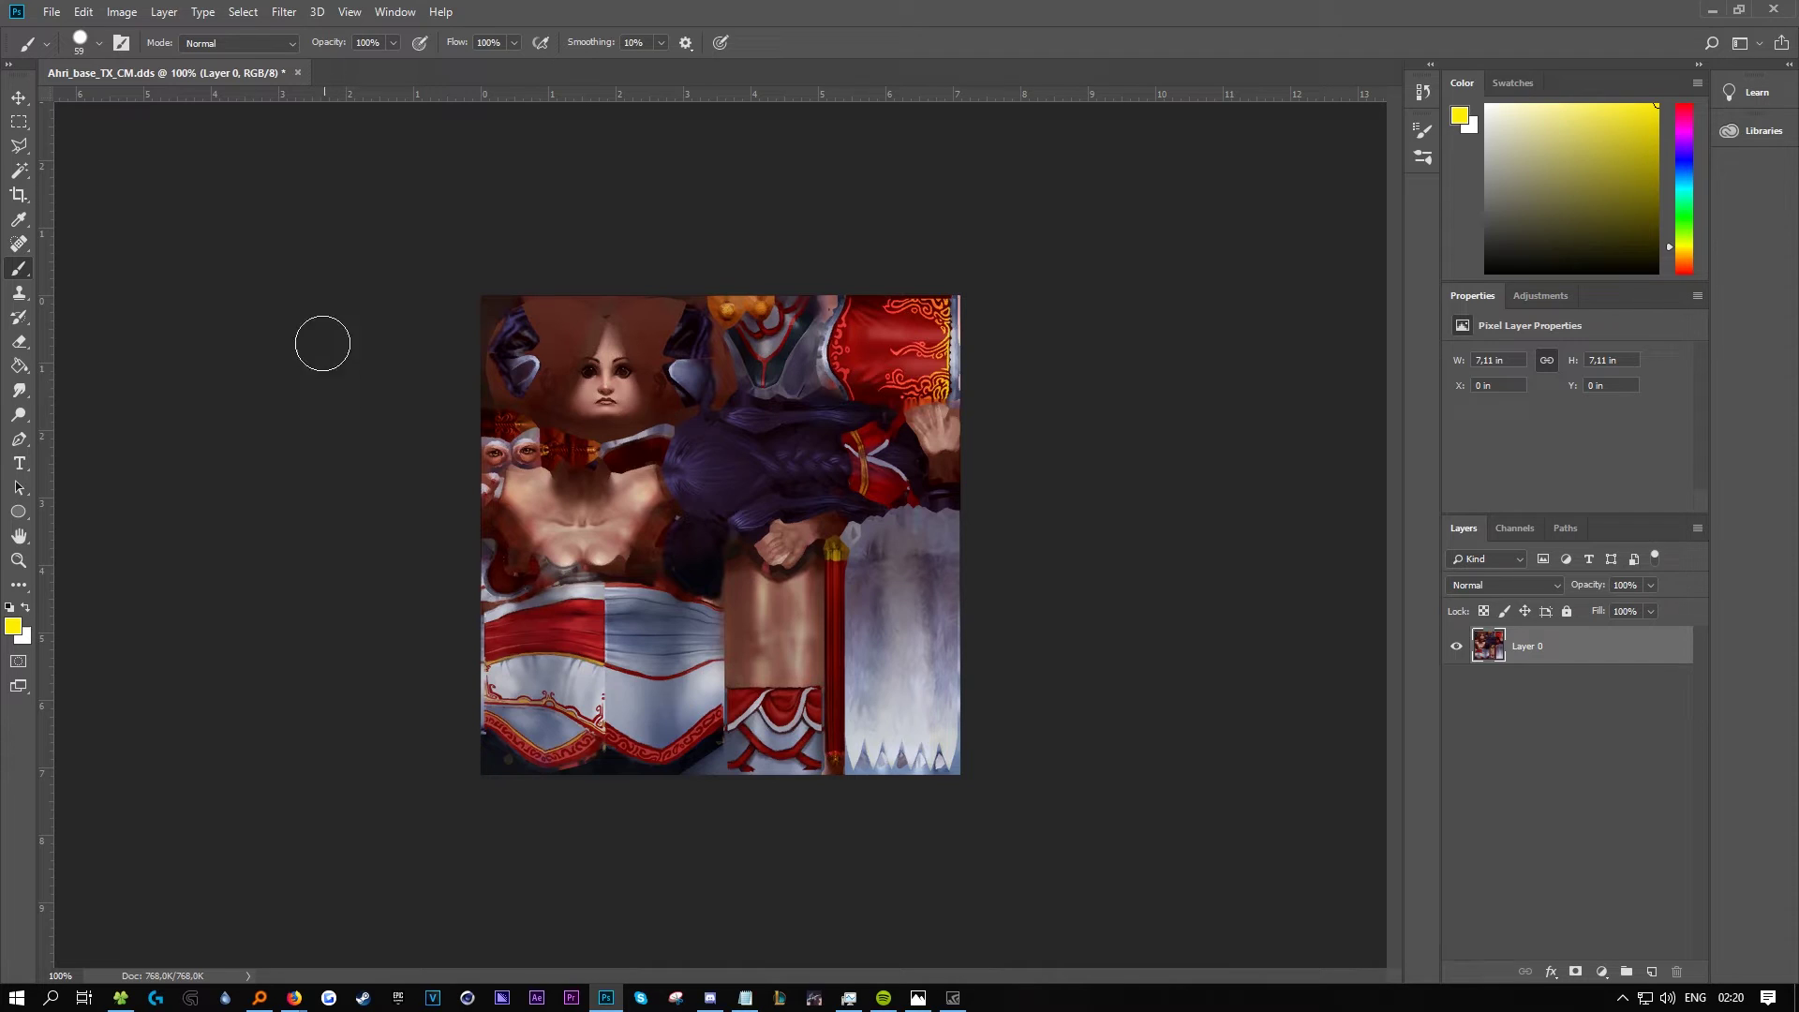
Resize the image to 4096 px width with Preserve Details 2.0 resampling.
left_click(122, 12)
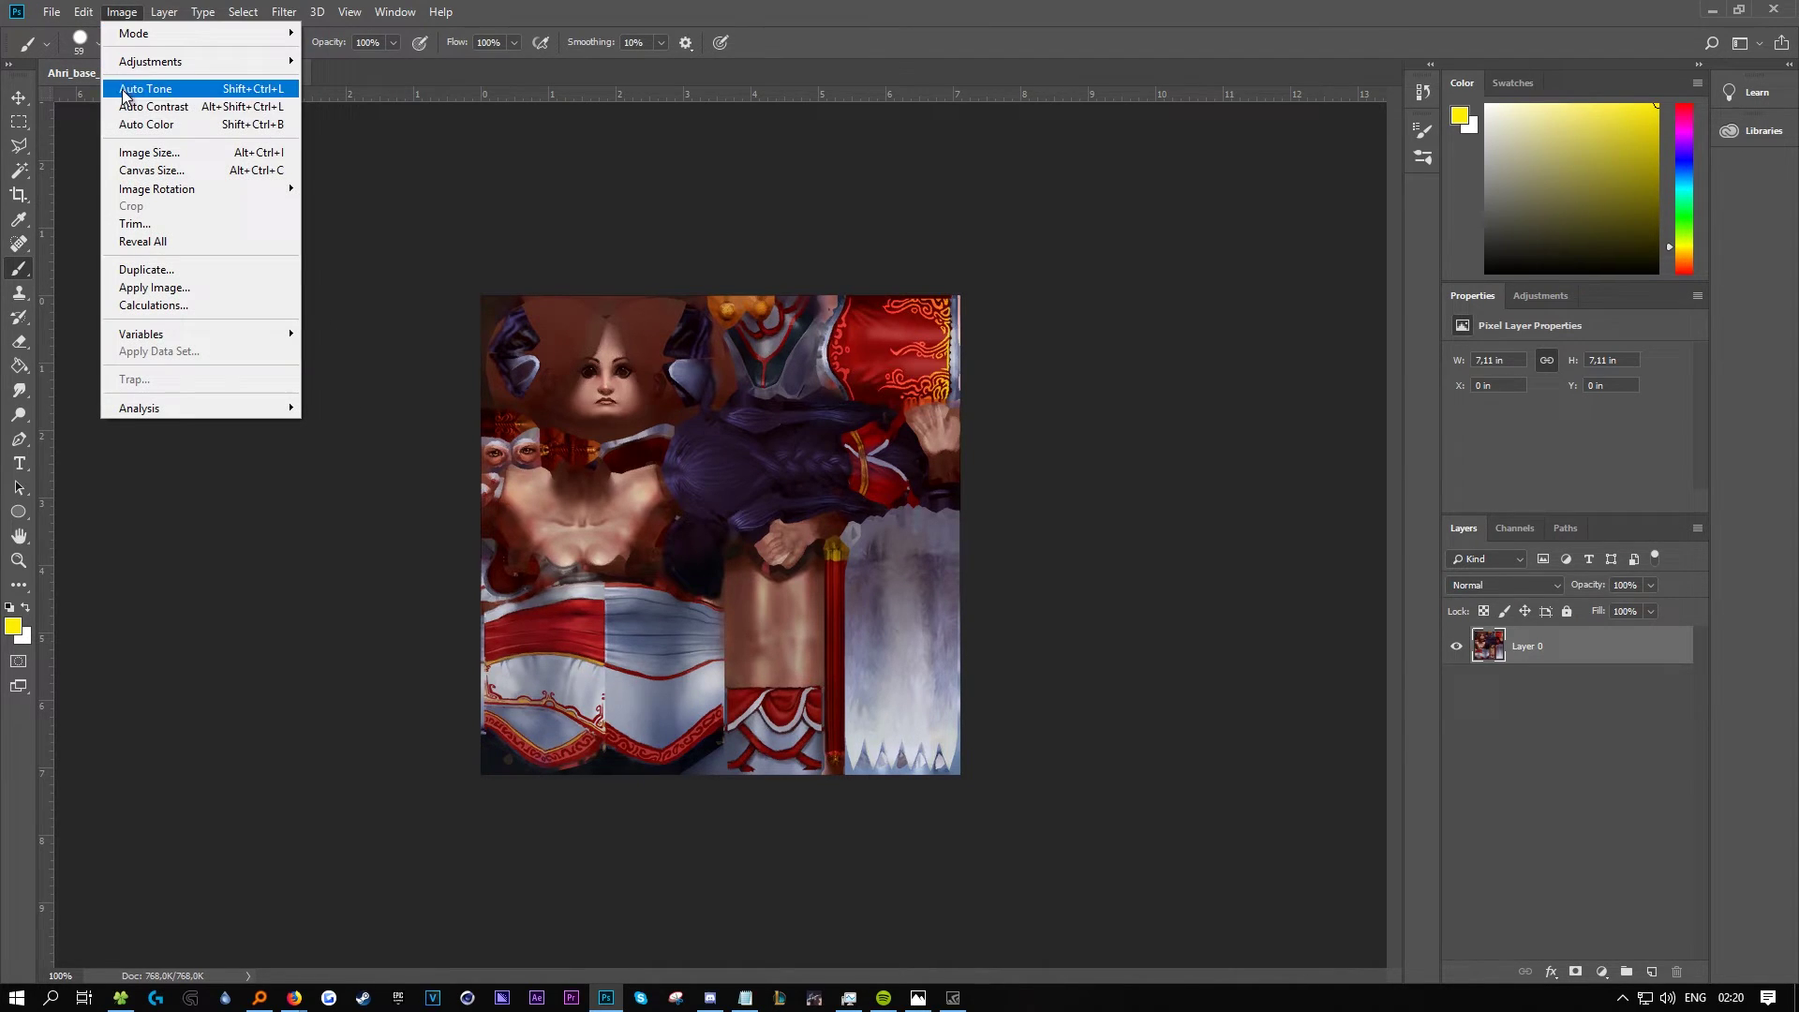
left_click(181, 157)
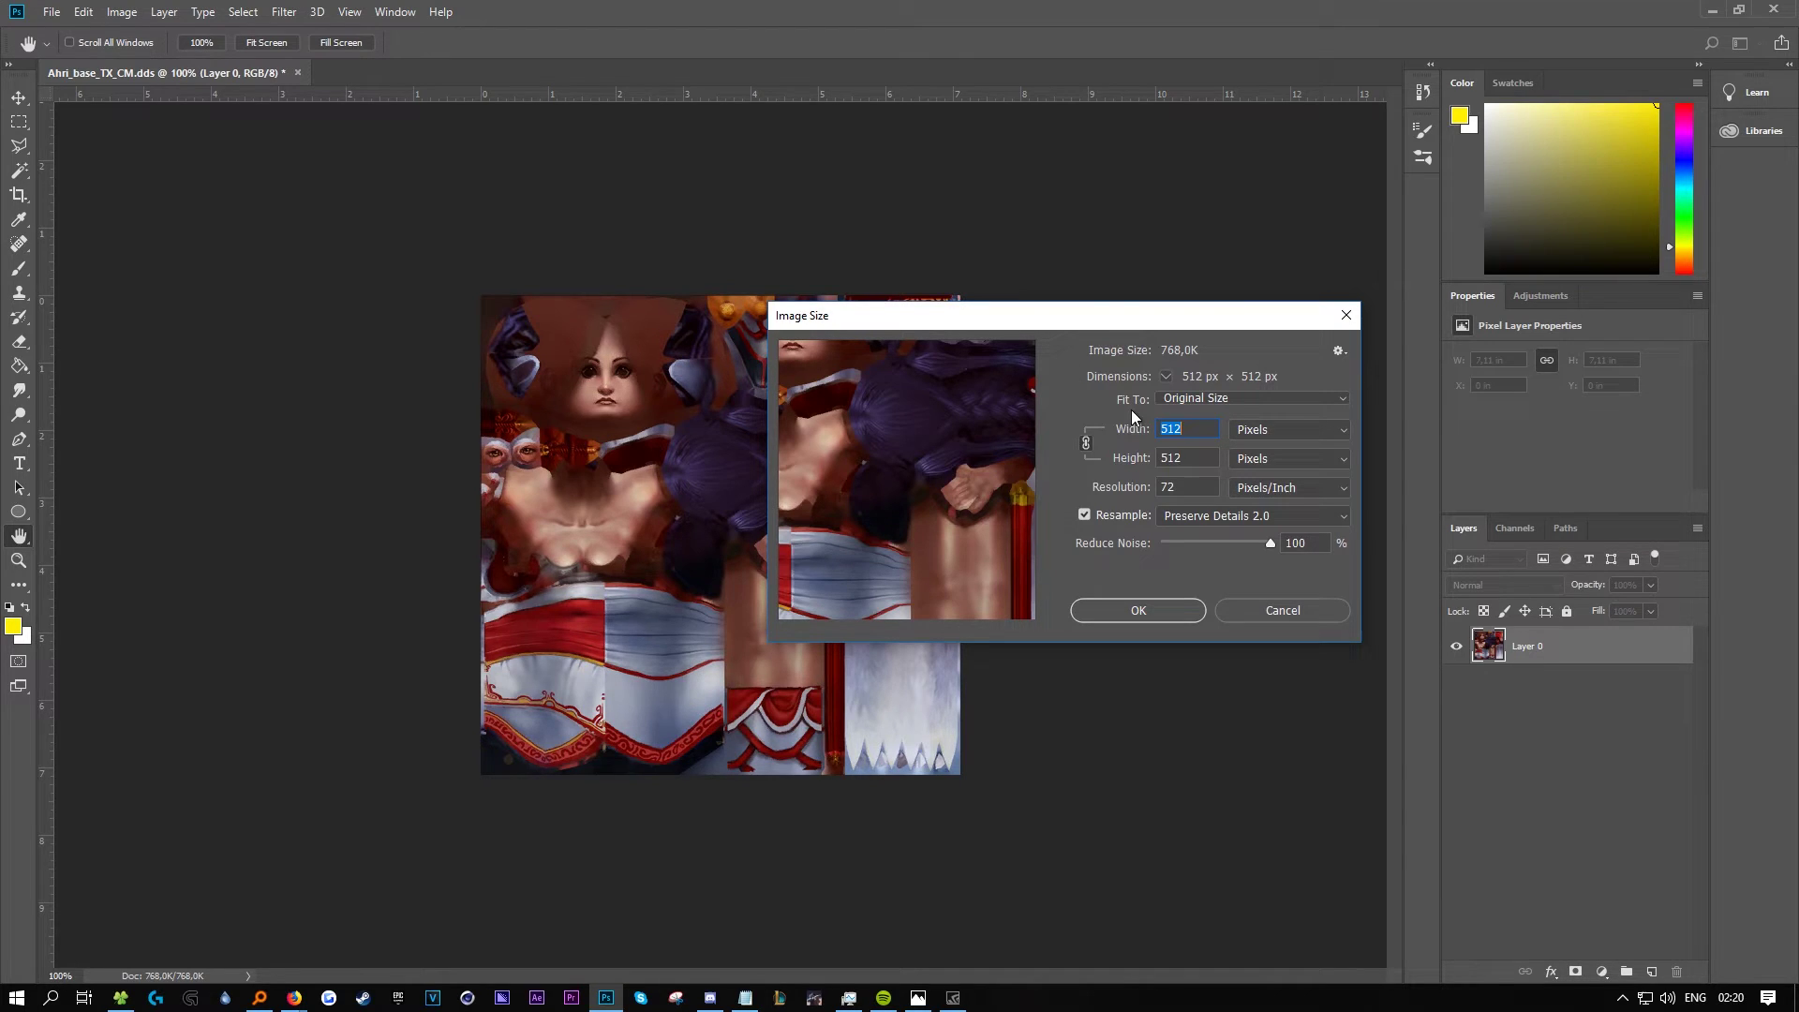
type("40")
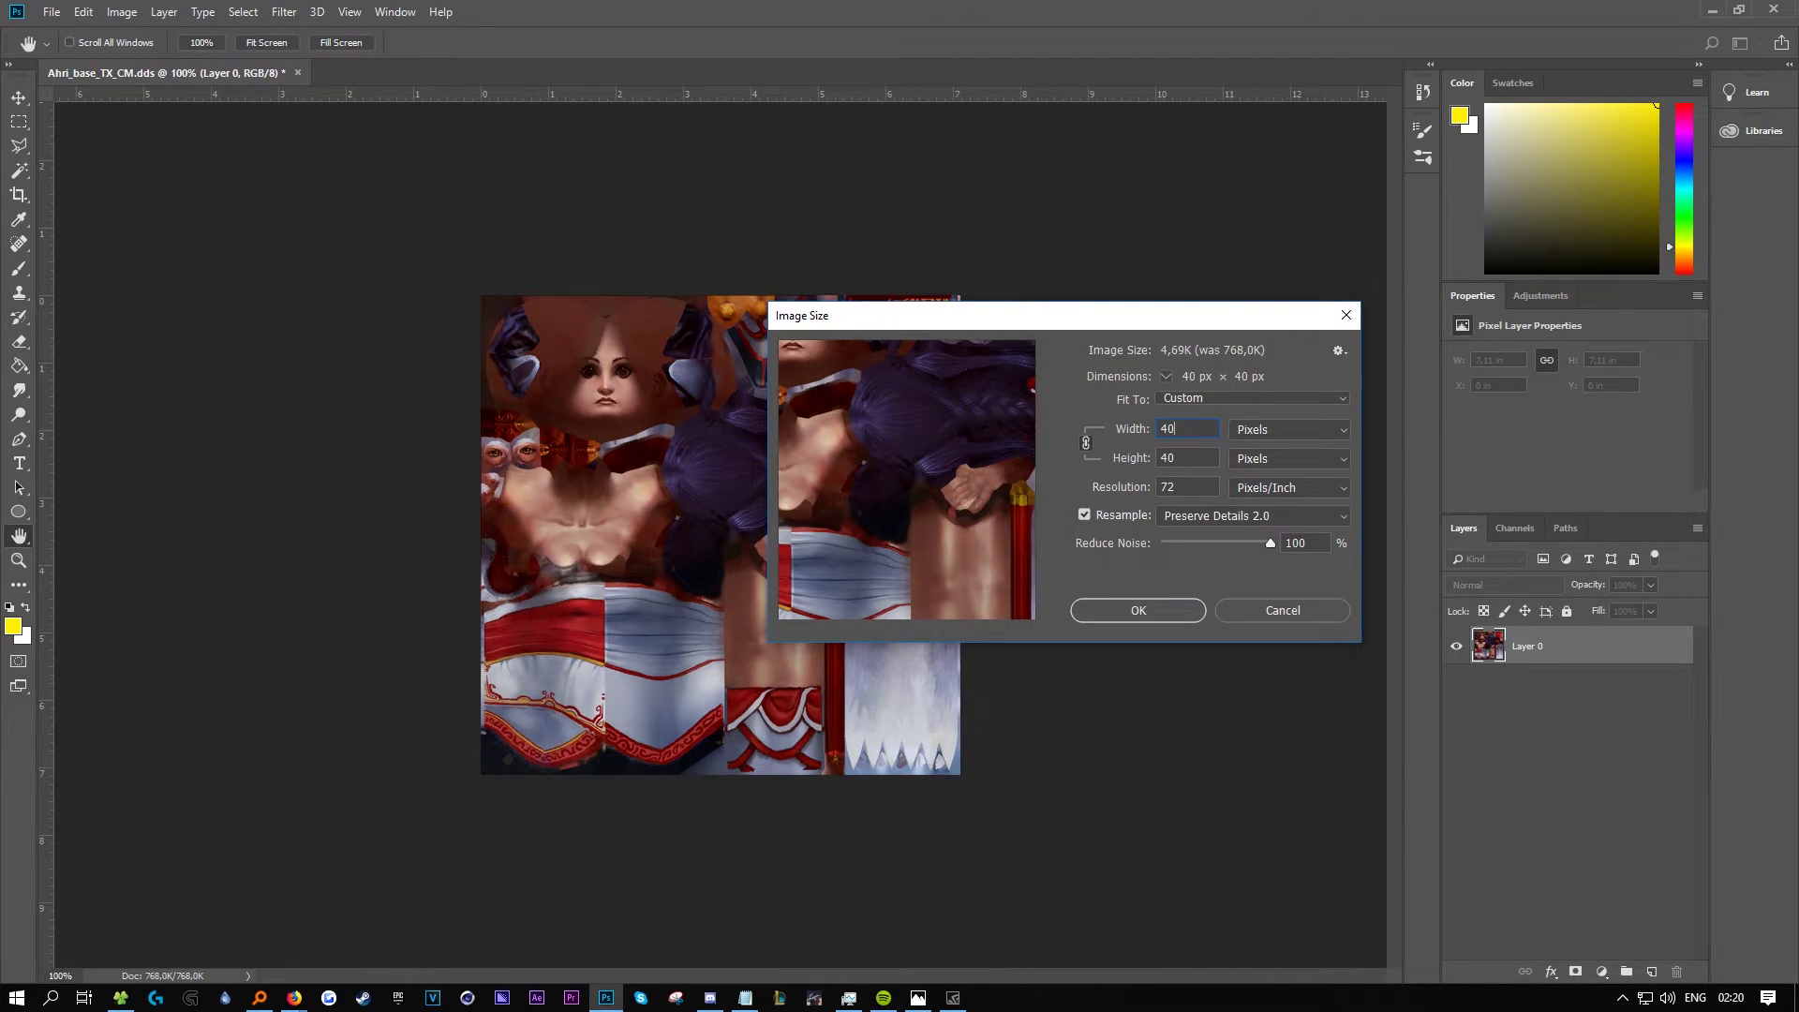
type("96")
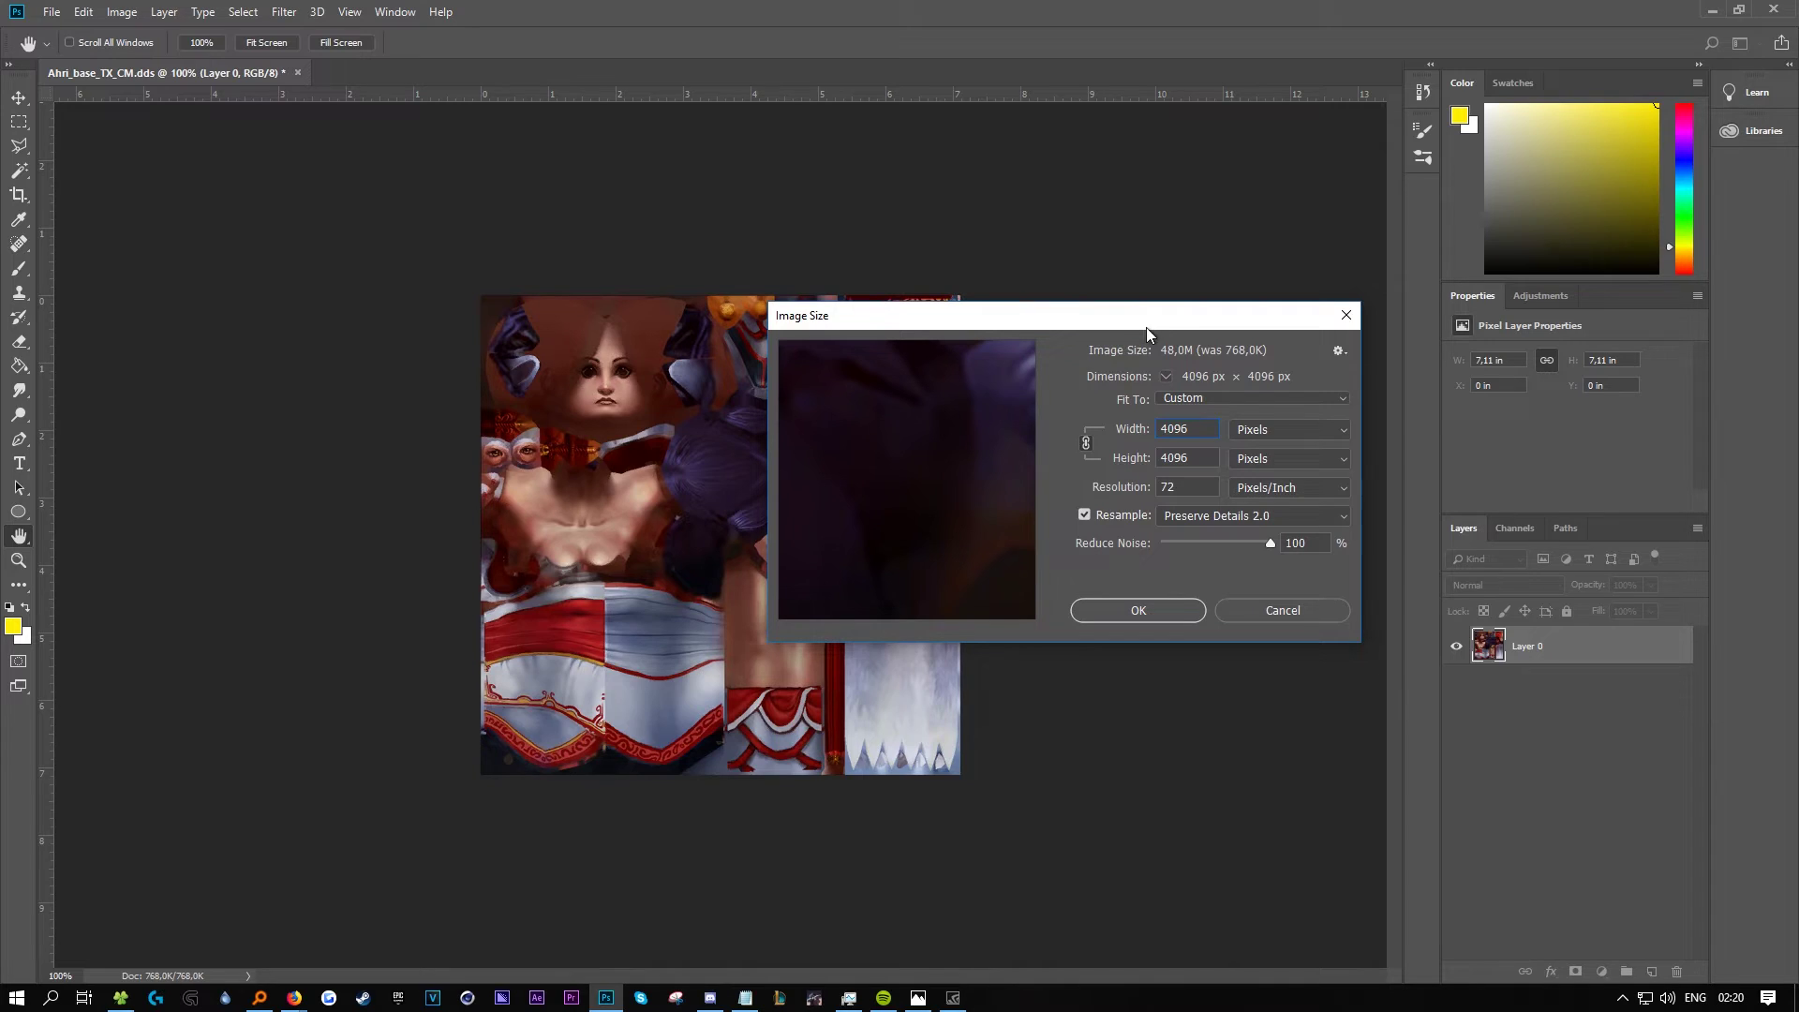
left_click(1284, 515)
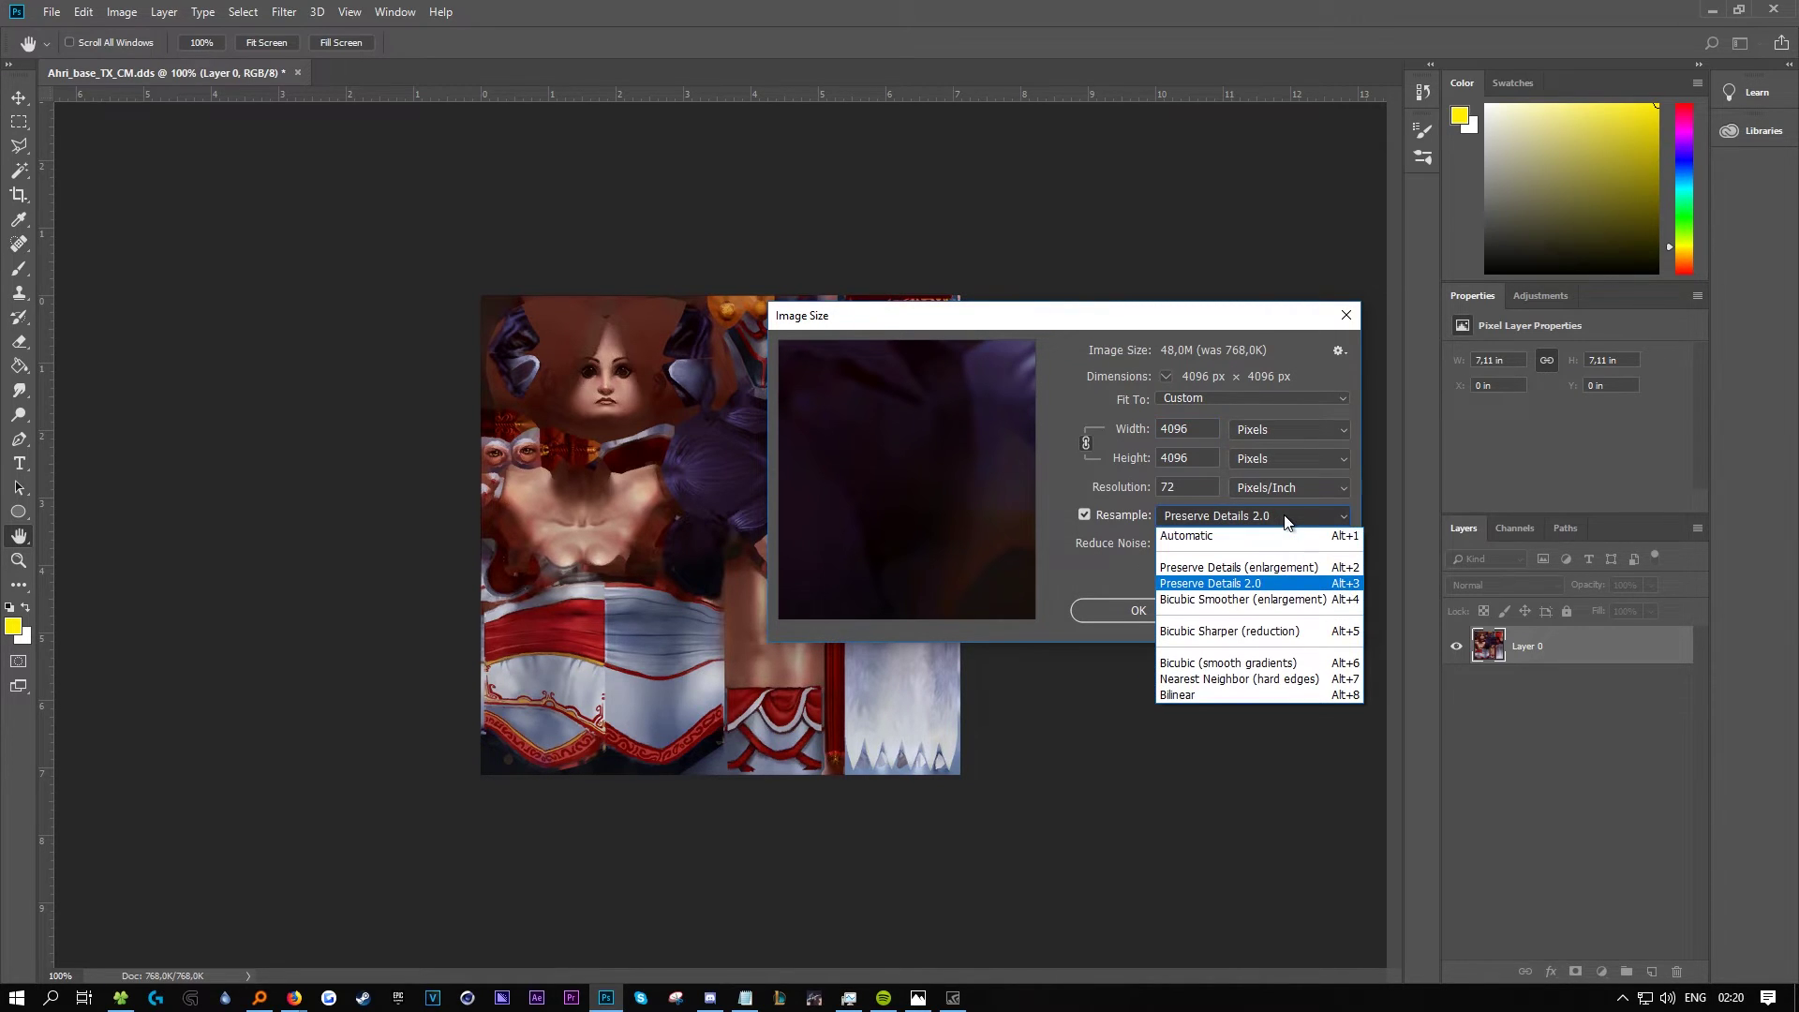
left_click(1224, 584)
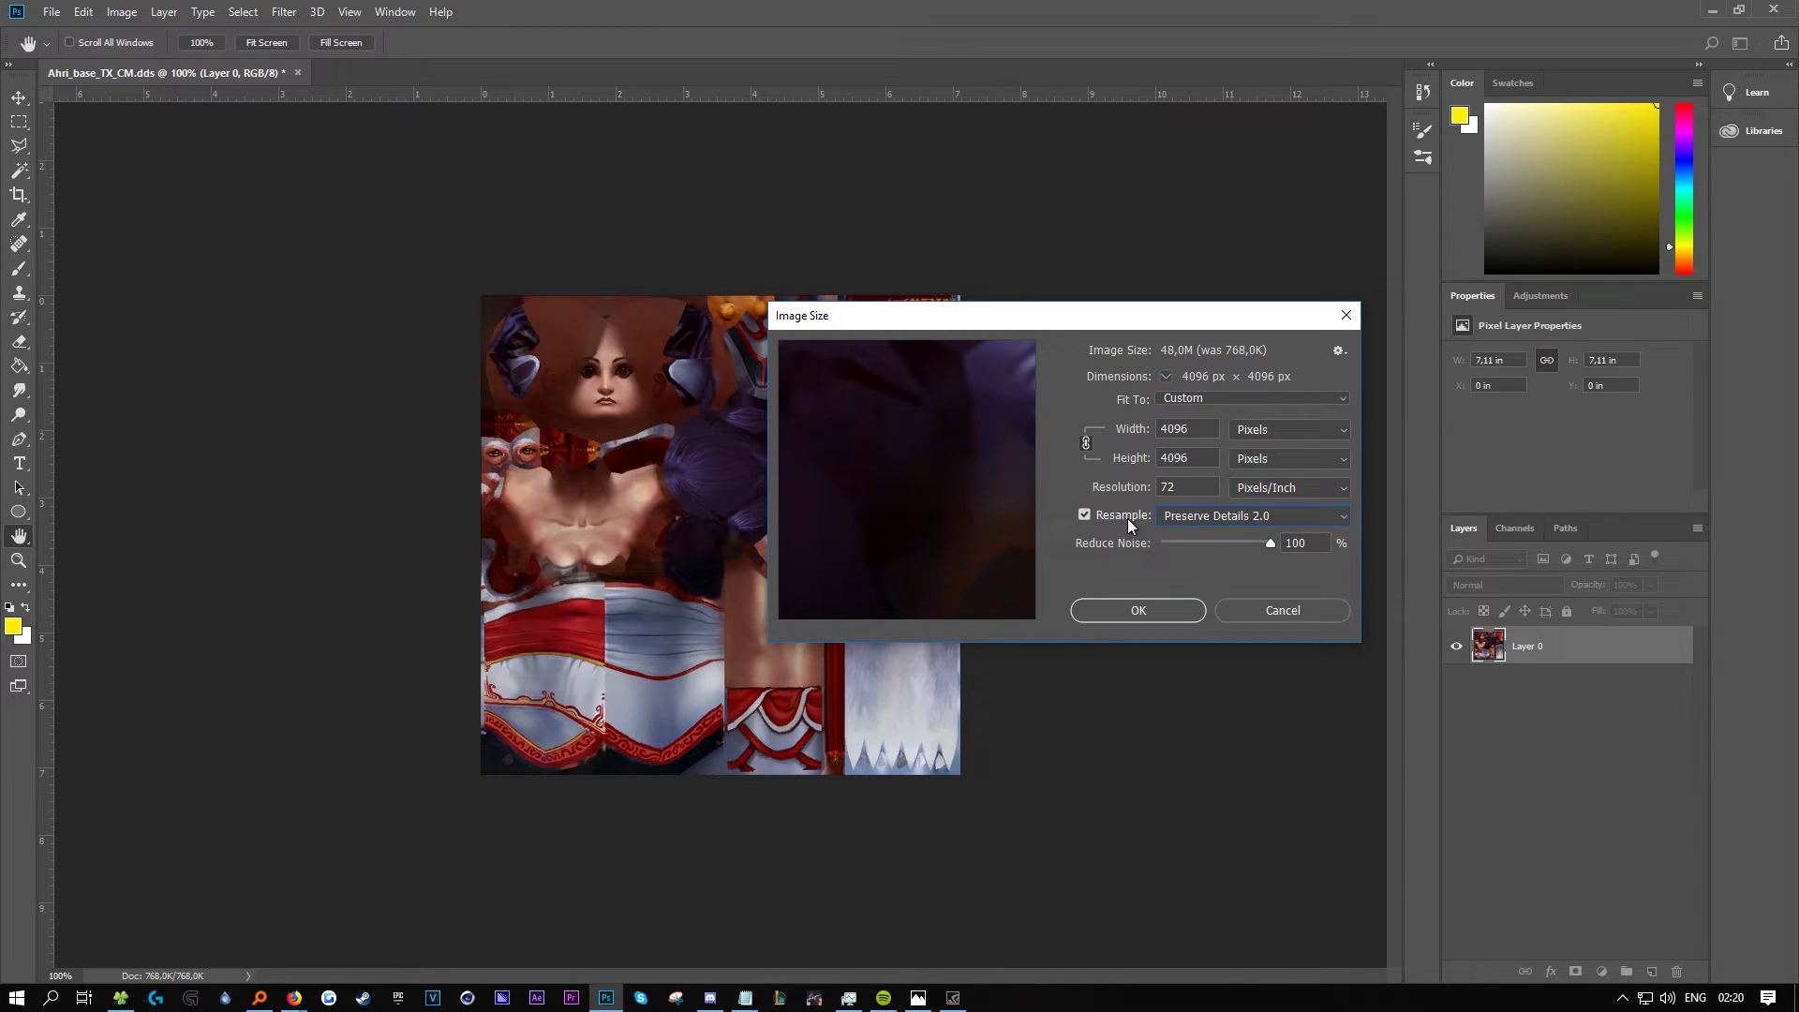
left_click(1132, 615)
key("b")
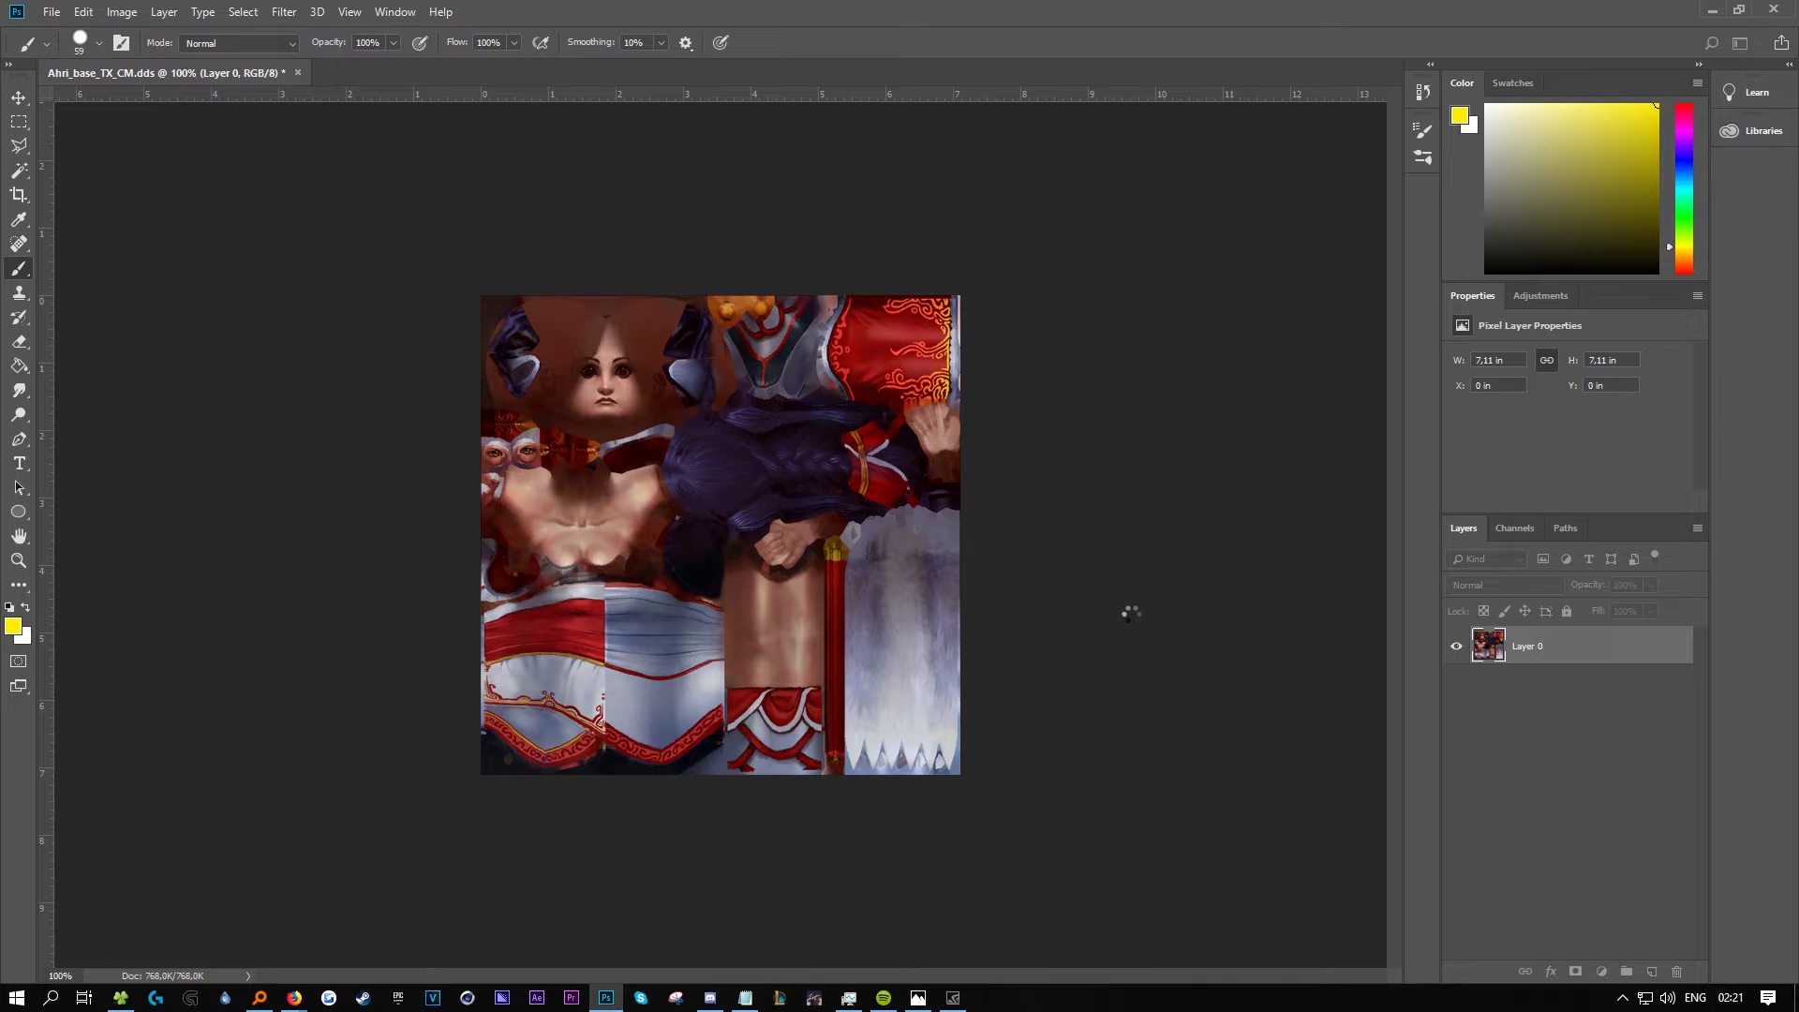
scroll(805, 441, "down", 8)
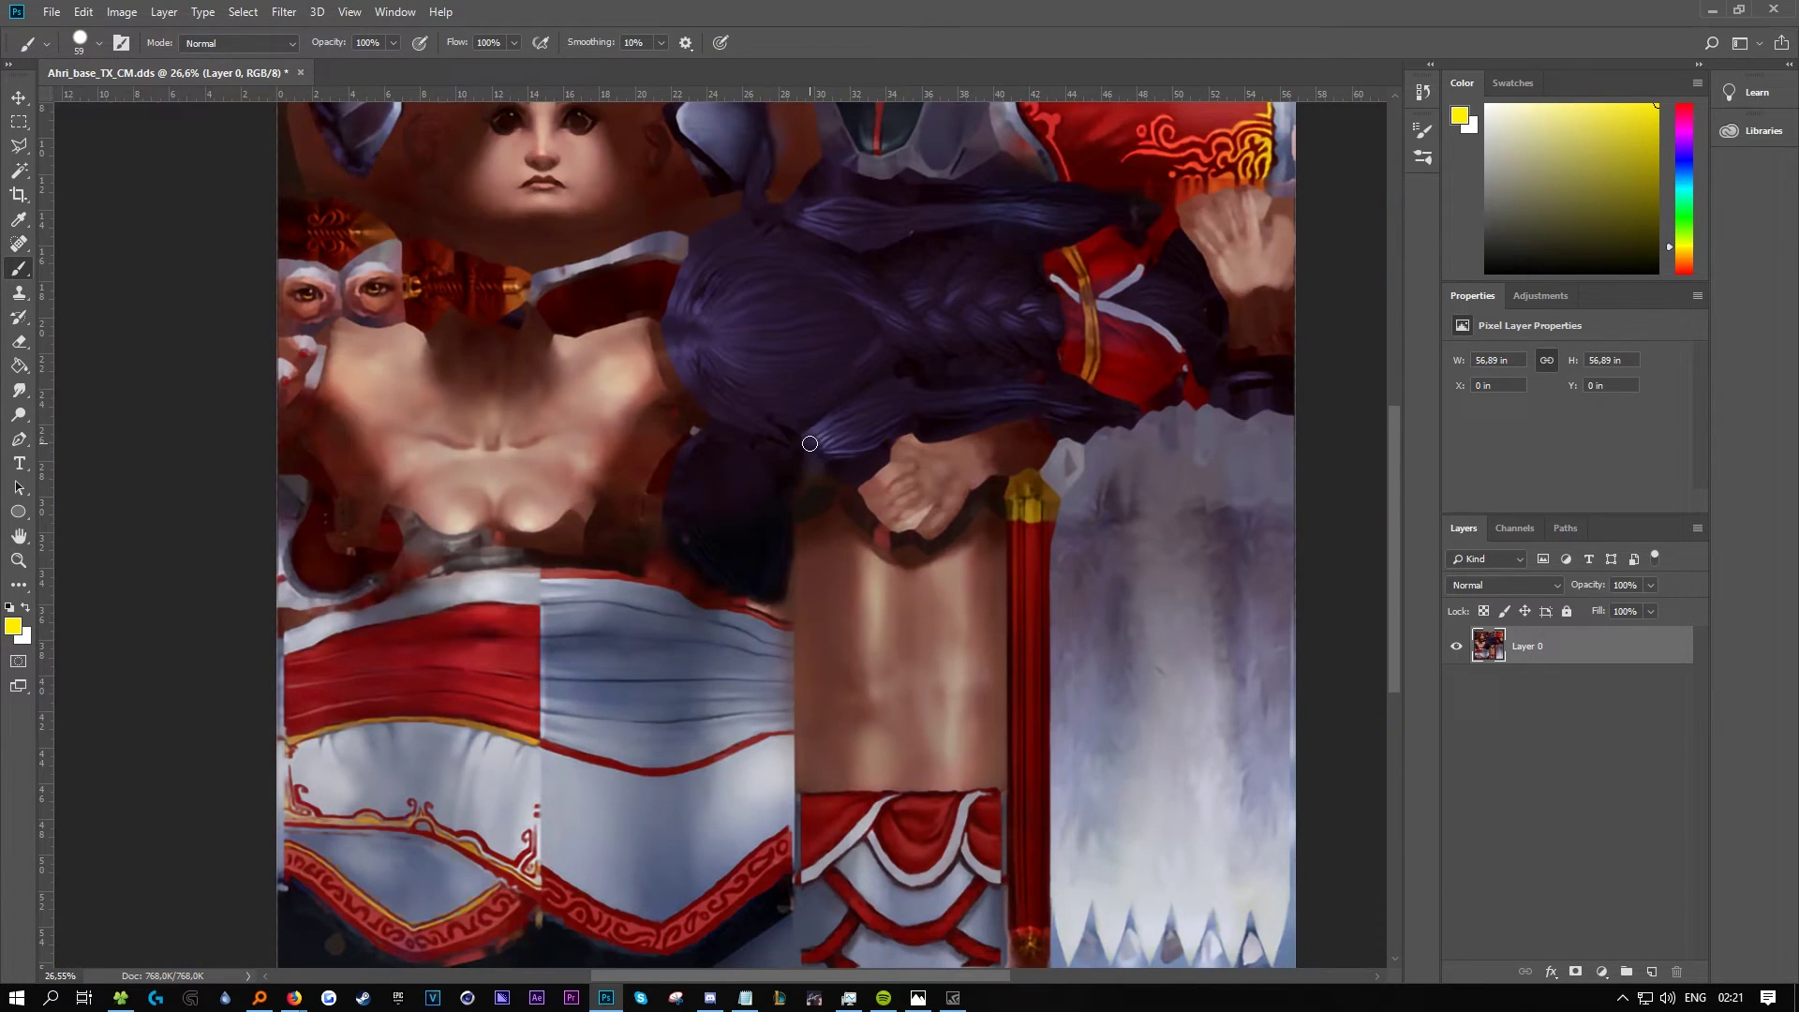
Save As Ahri_base_TX_CM.dds in the Base folder, replacing the existing file.
left_click(52, 11)
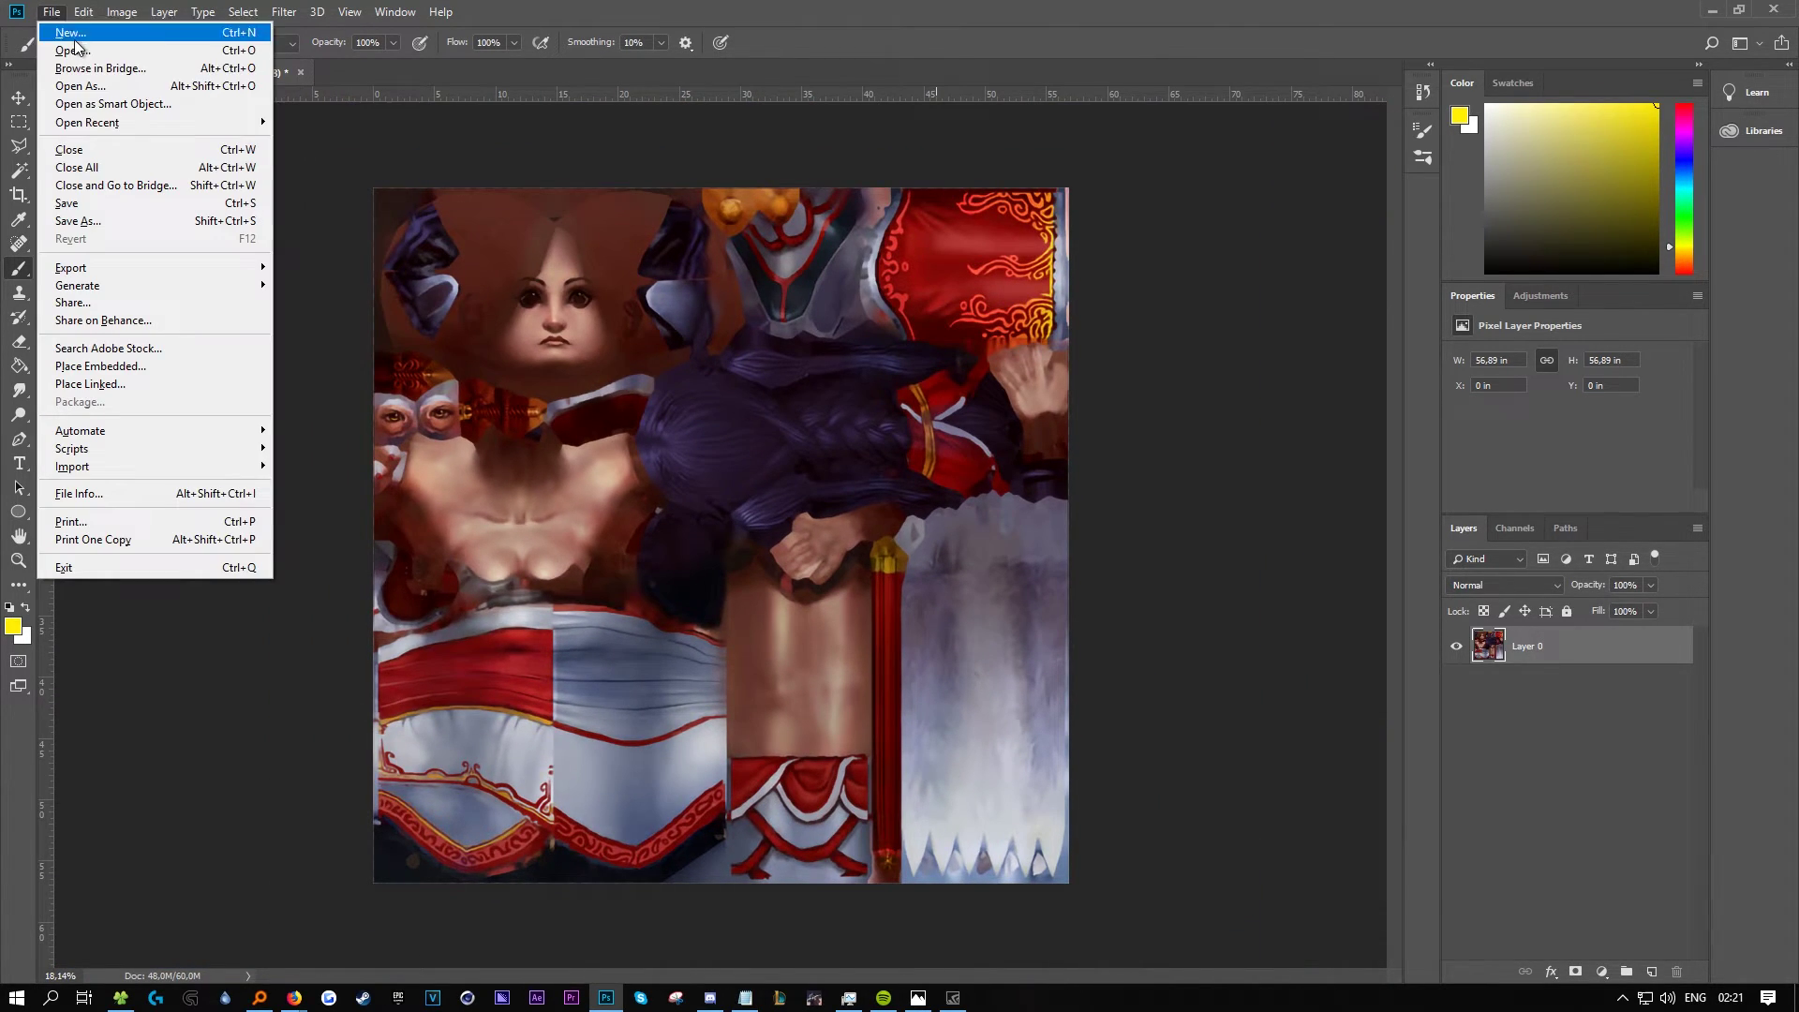
left_click(130, 222)
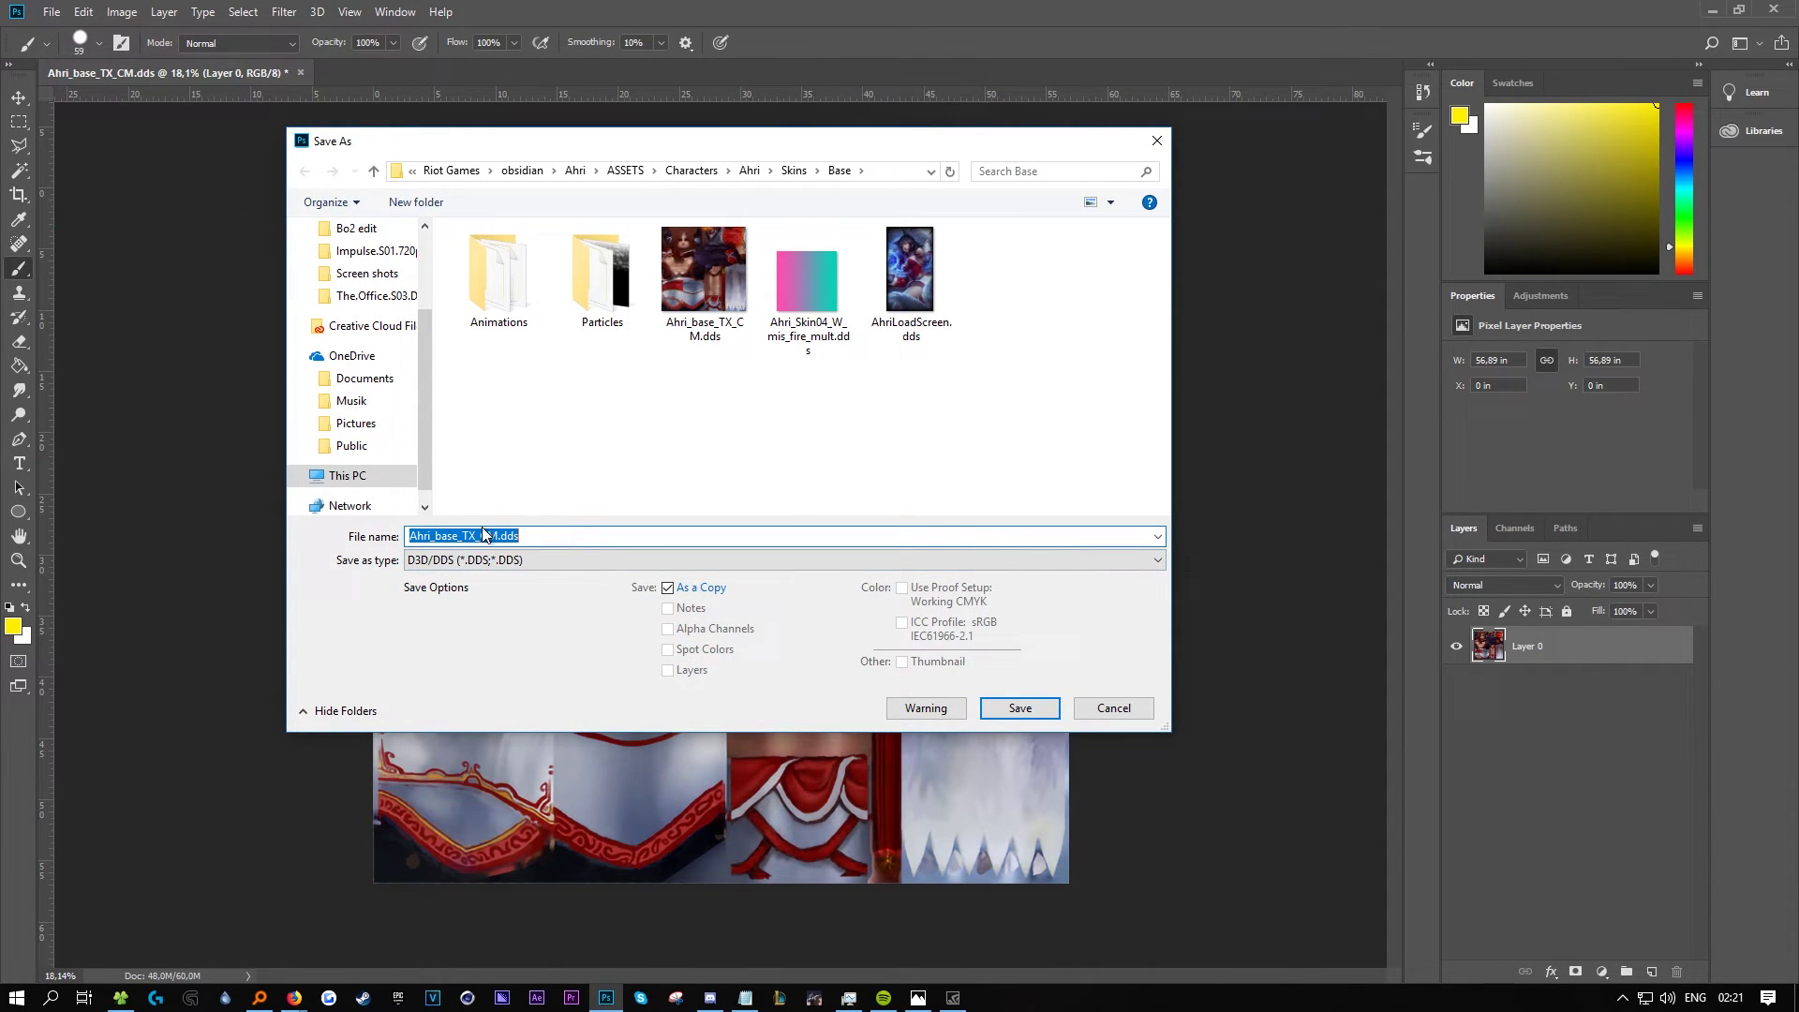
left_click(538, 533)
left_click_drag(505, 521, 388, 527)
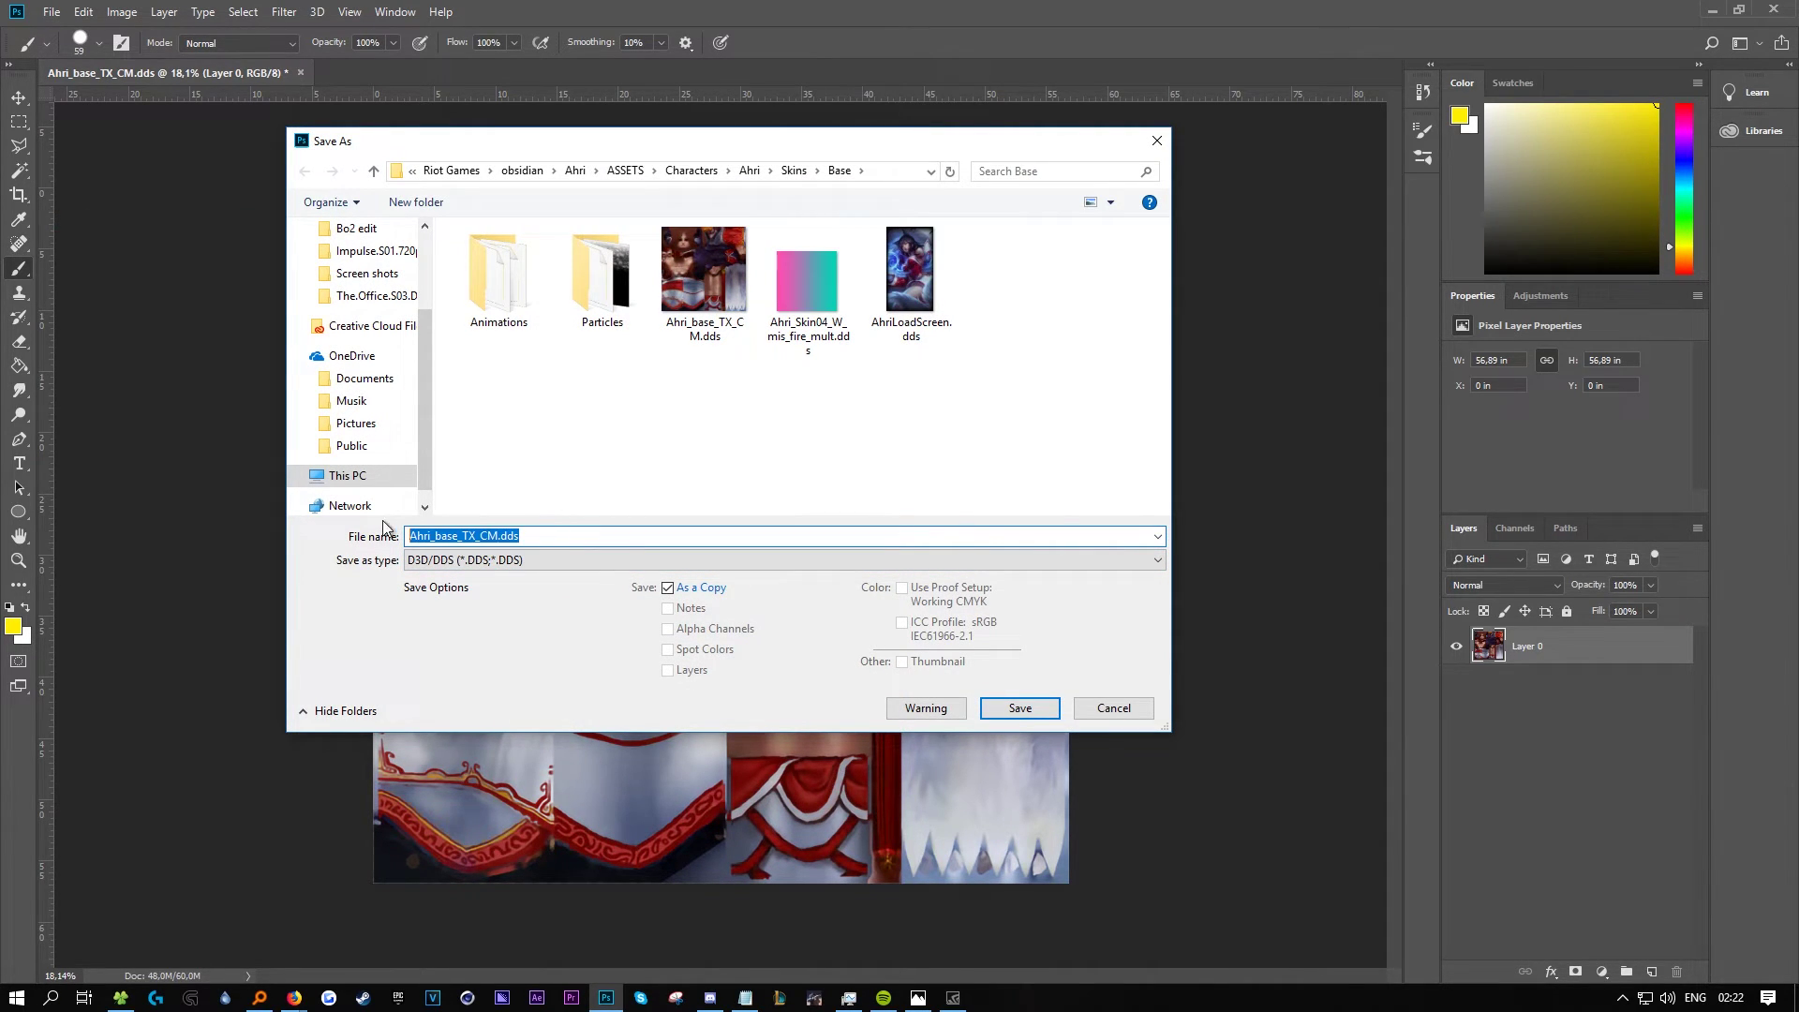
left_click(553, 532)
left_click_drag(556, 538, 340, 545)
left_click(1021, 709)
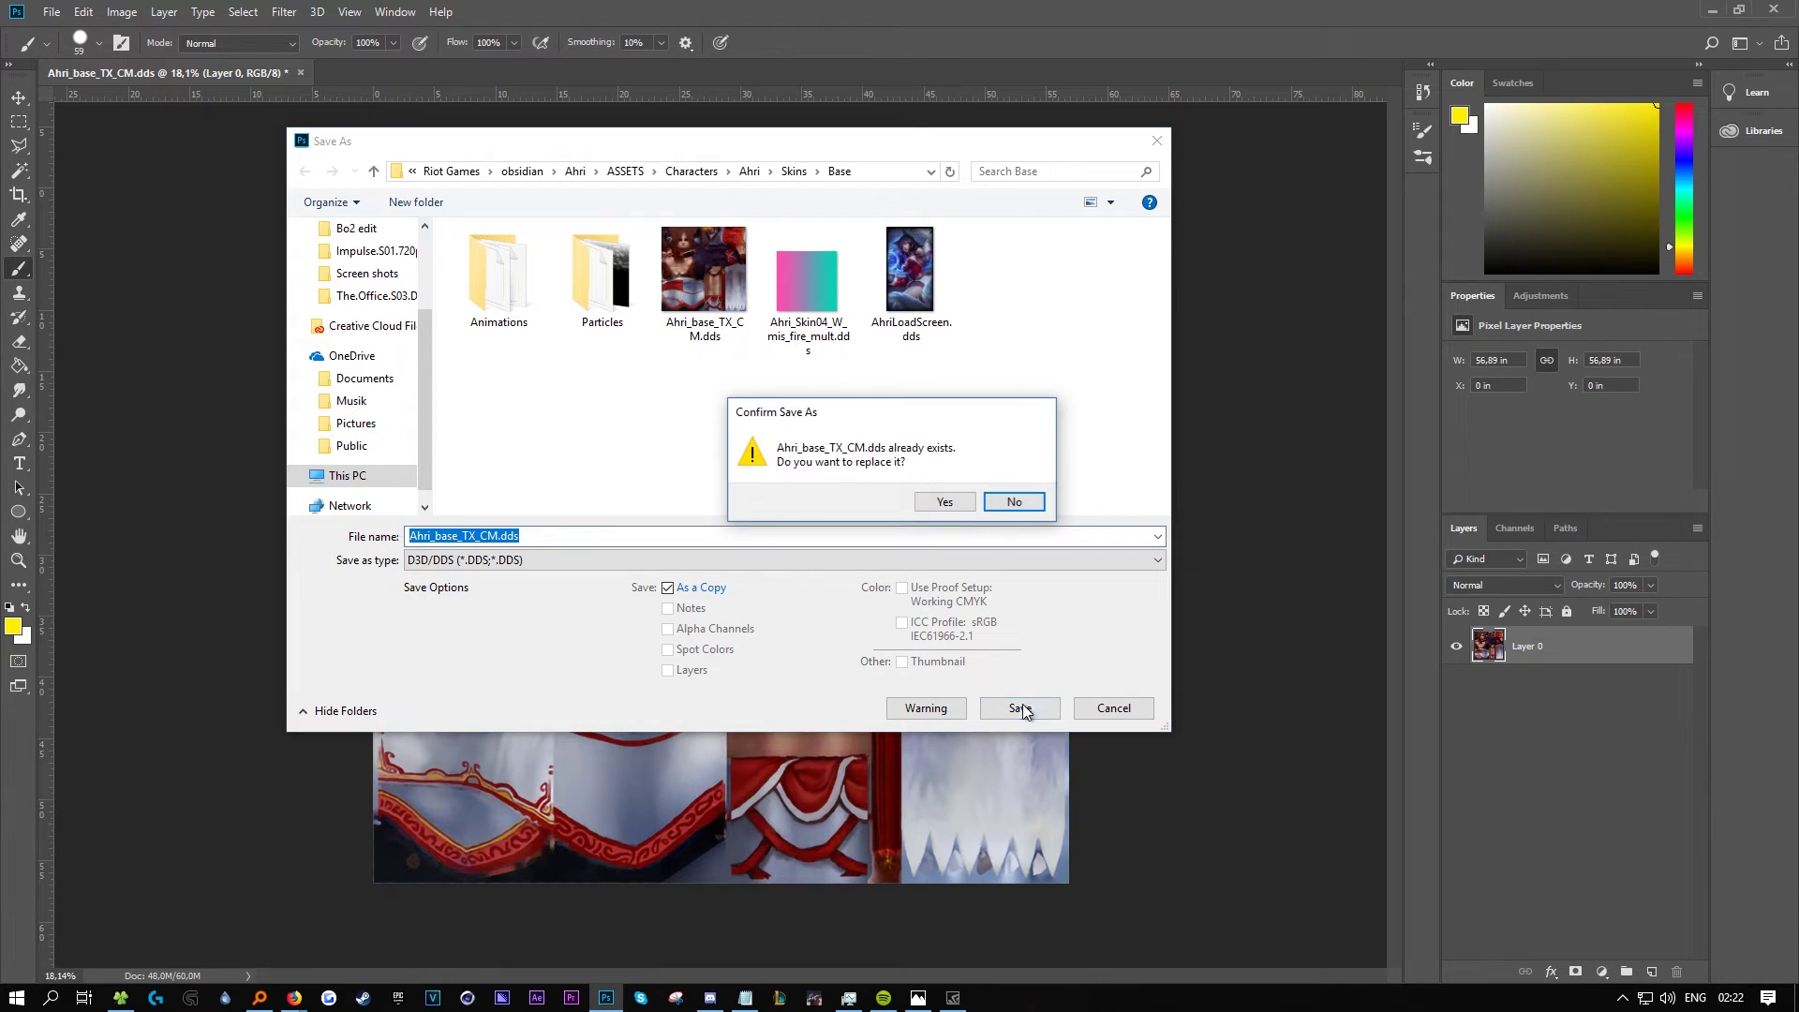
left_click(939, 503)
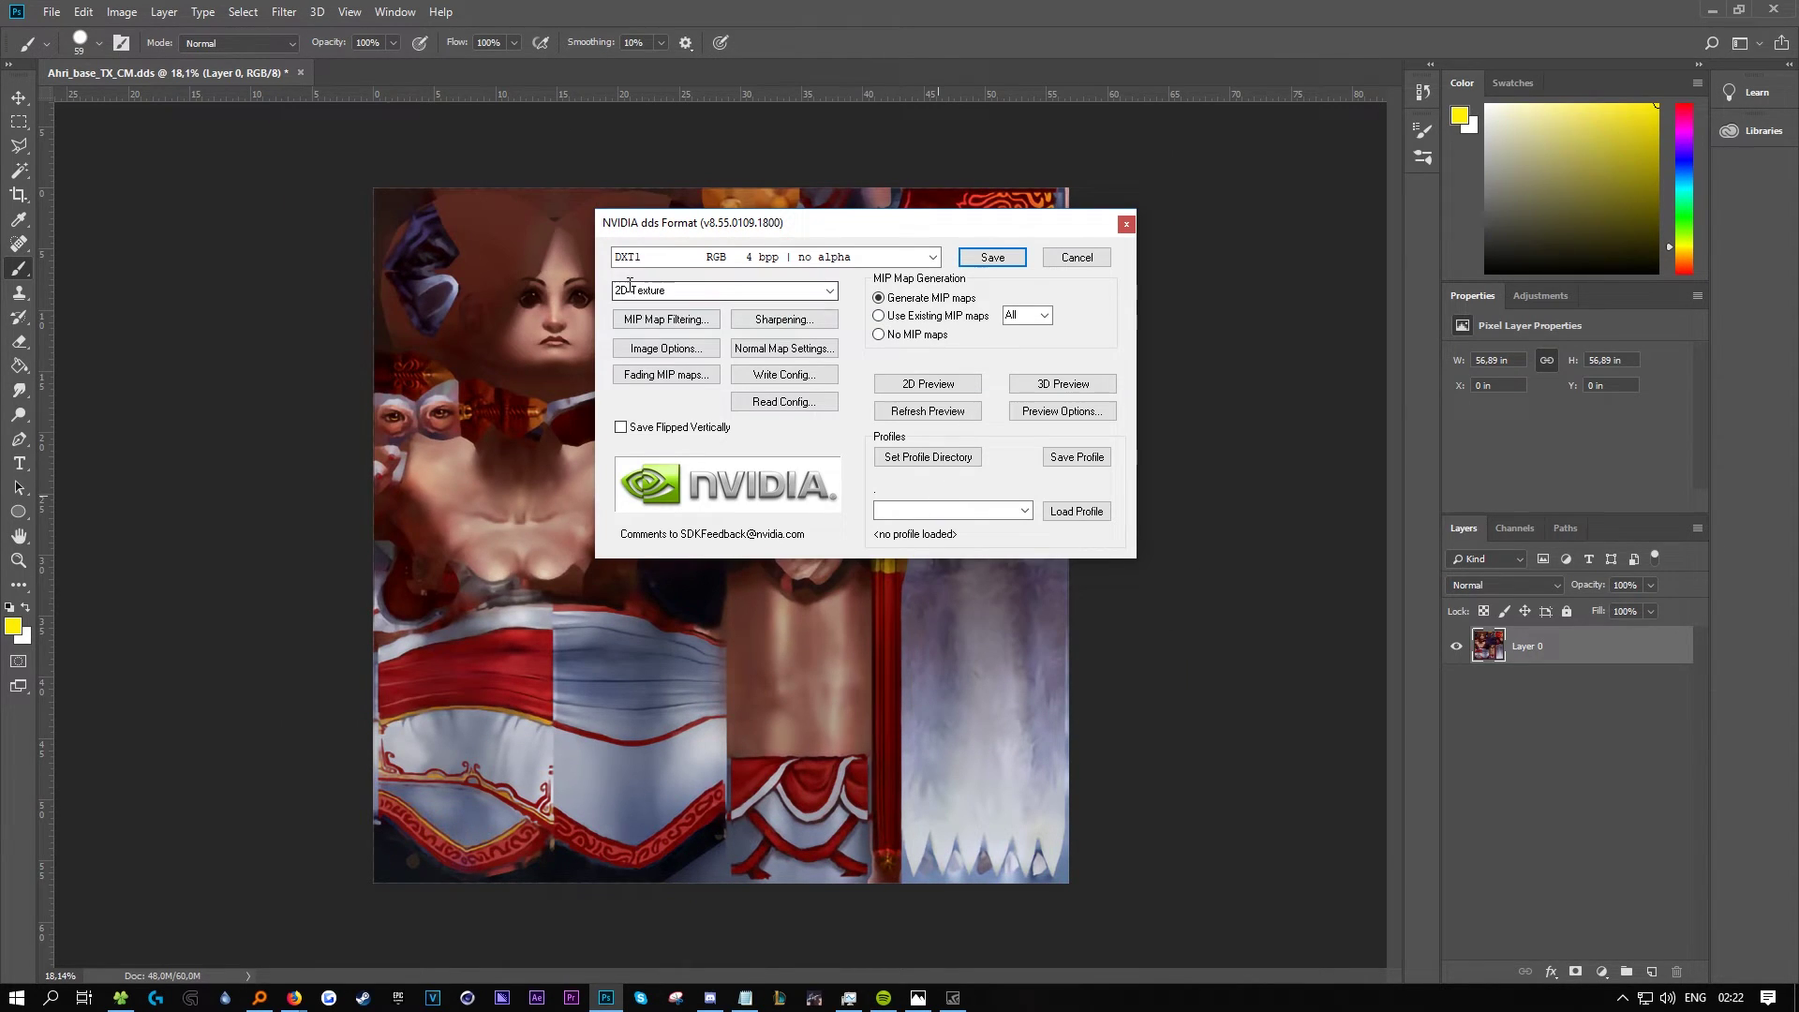
Write the DDS file as a DXT1 2D Texture in the NVIDIA dds Format dialog.
left_click(760, 288)
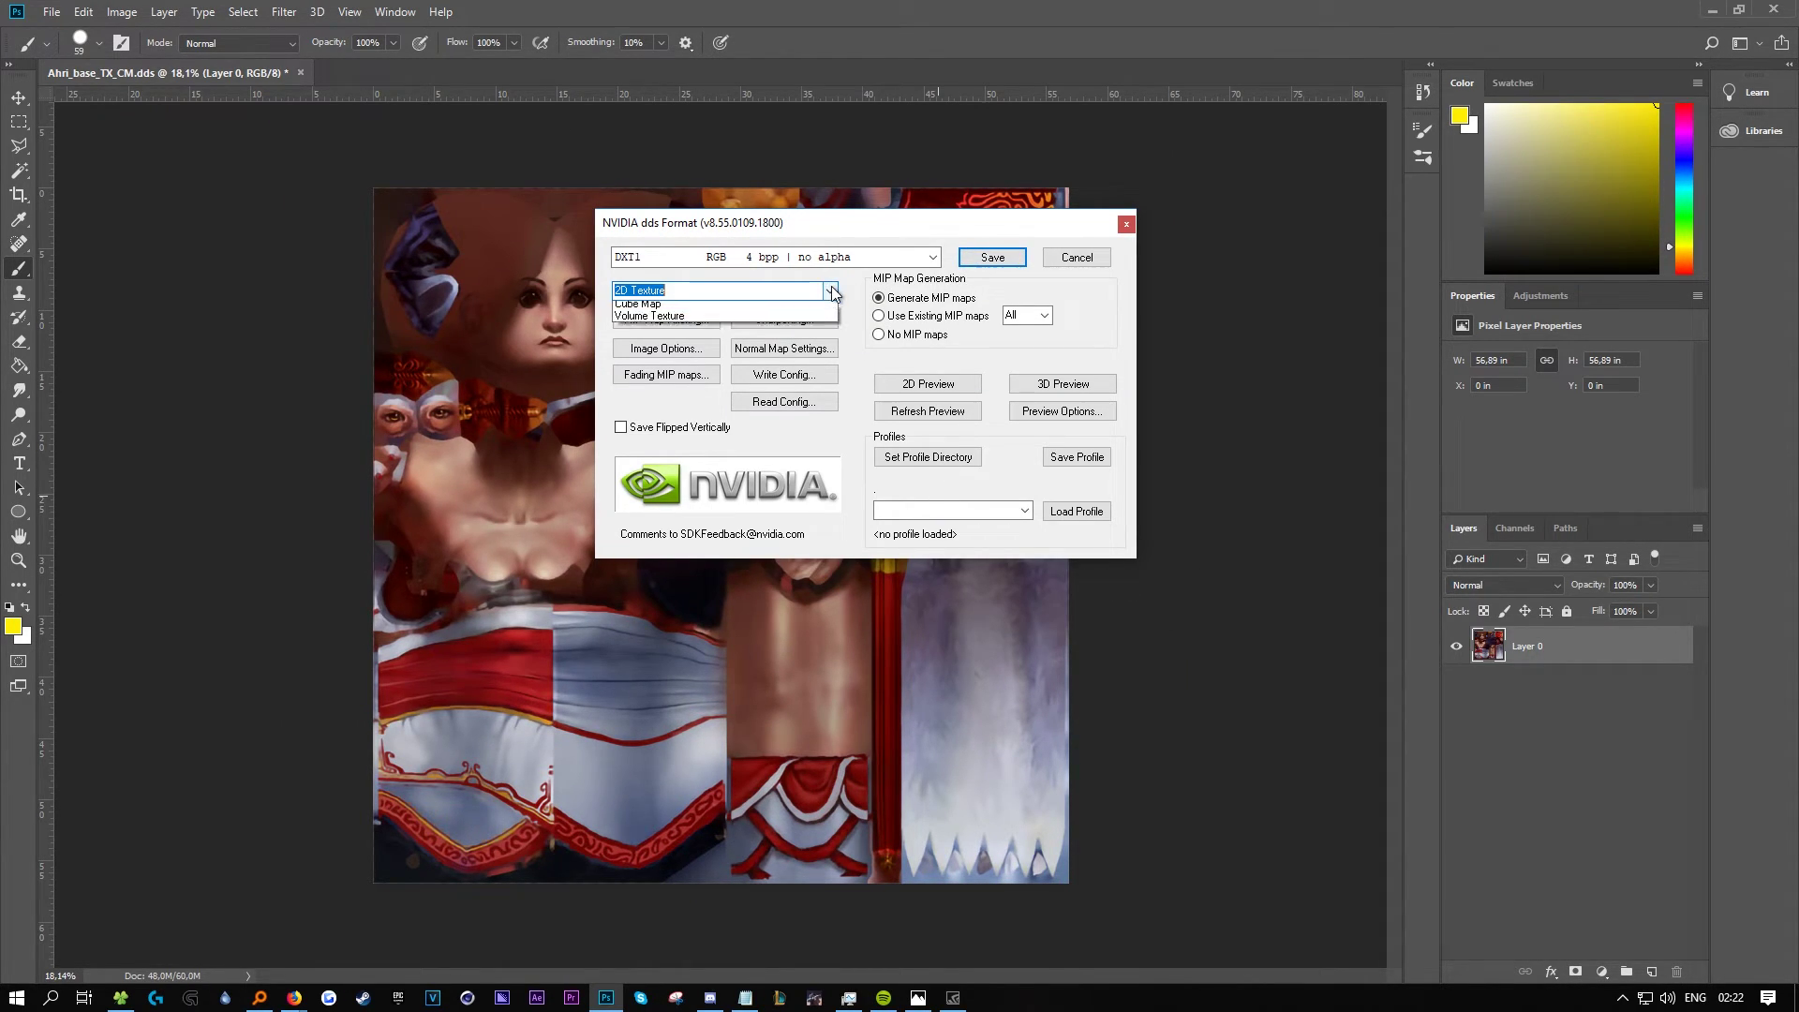
left_click(847, 314)
left_click(992, 256)
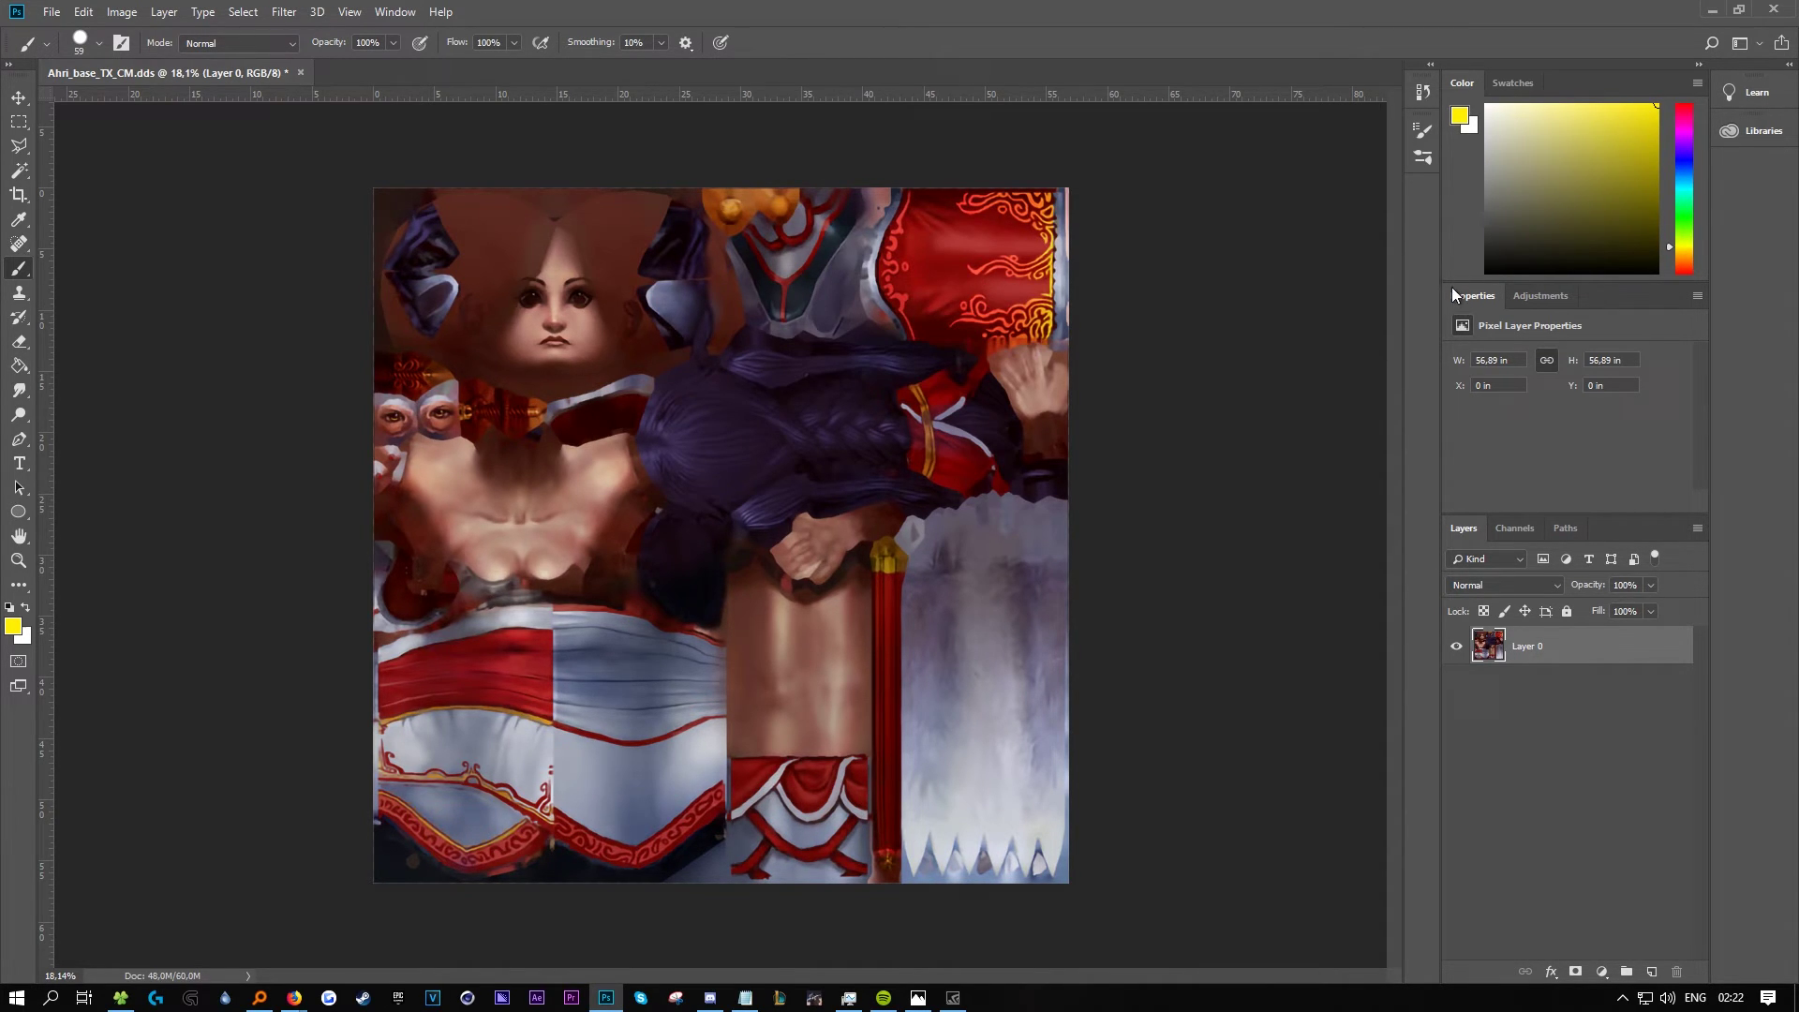
Return to File Explorer and go up from Base to the extracted Ahri folder.
left_click(1712, 10)
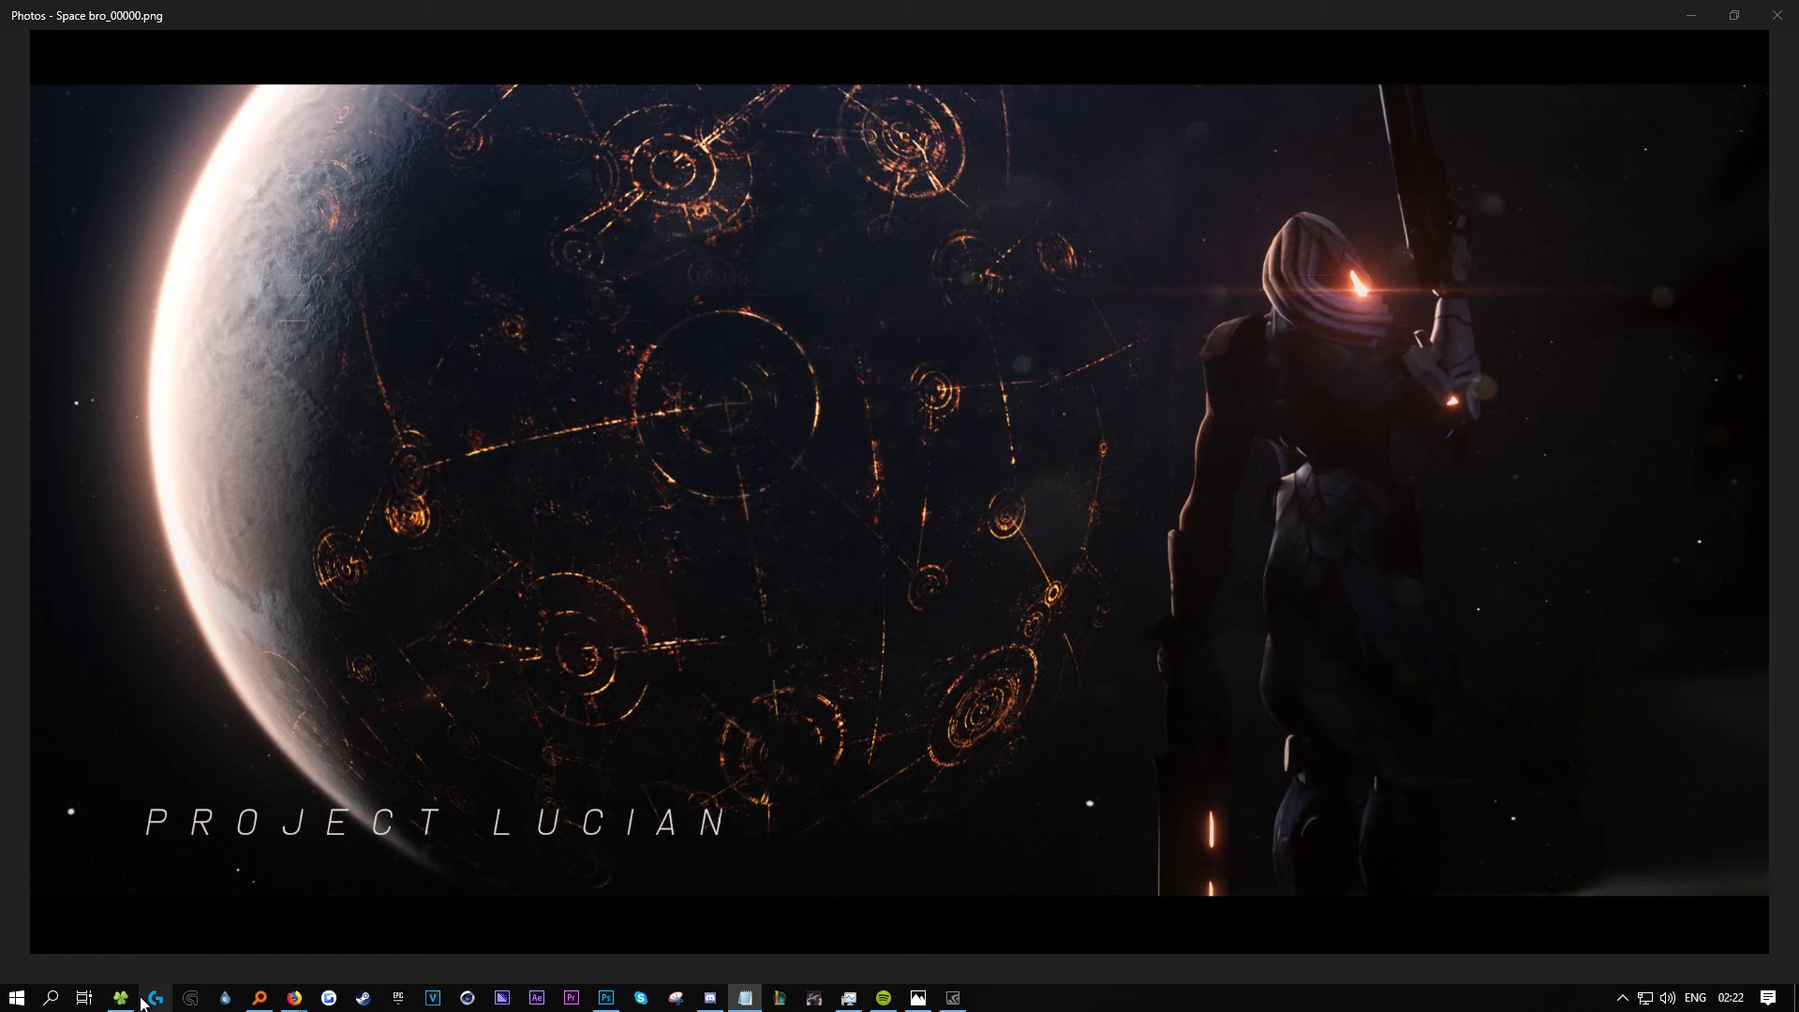
left_click(120, 998)
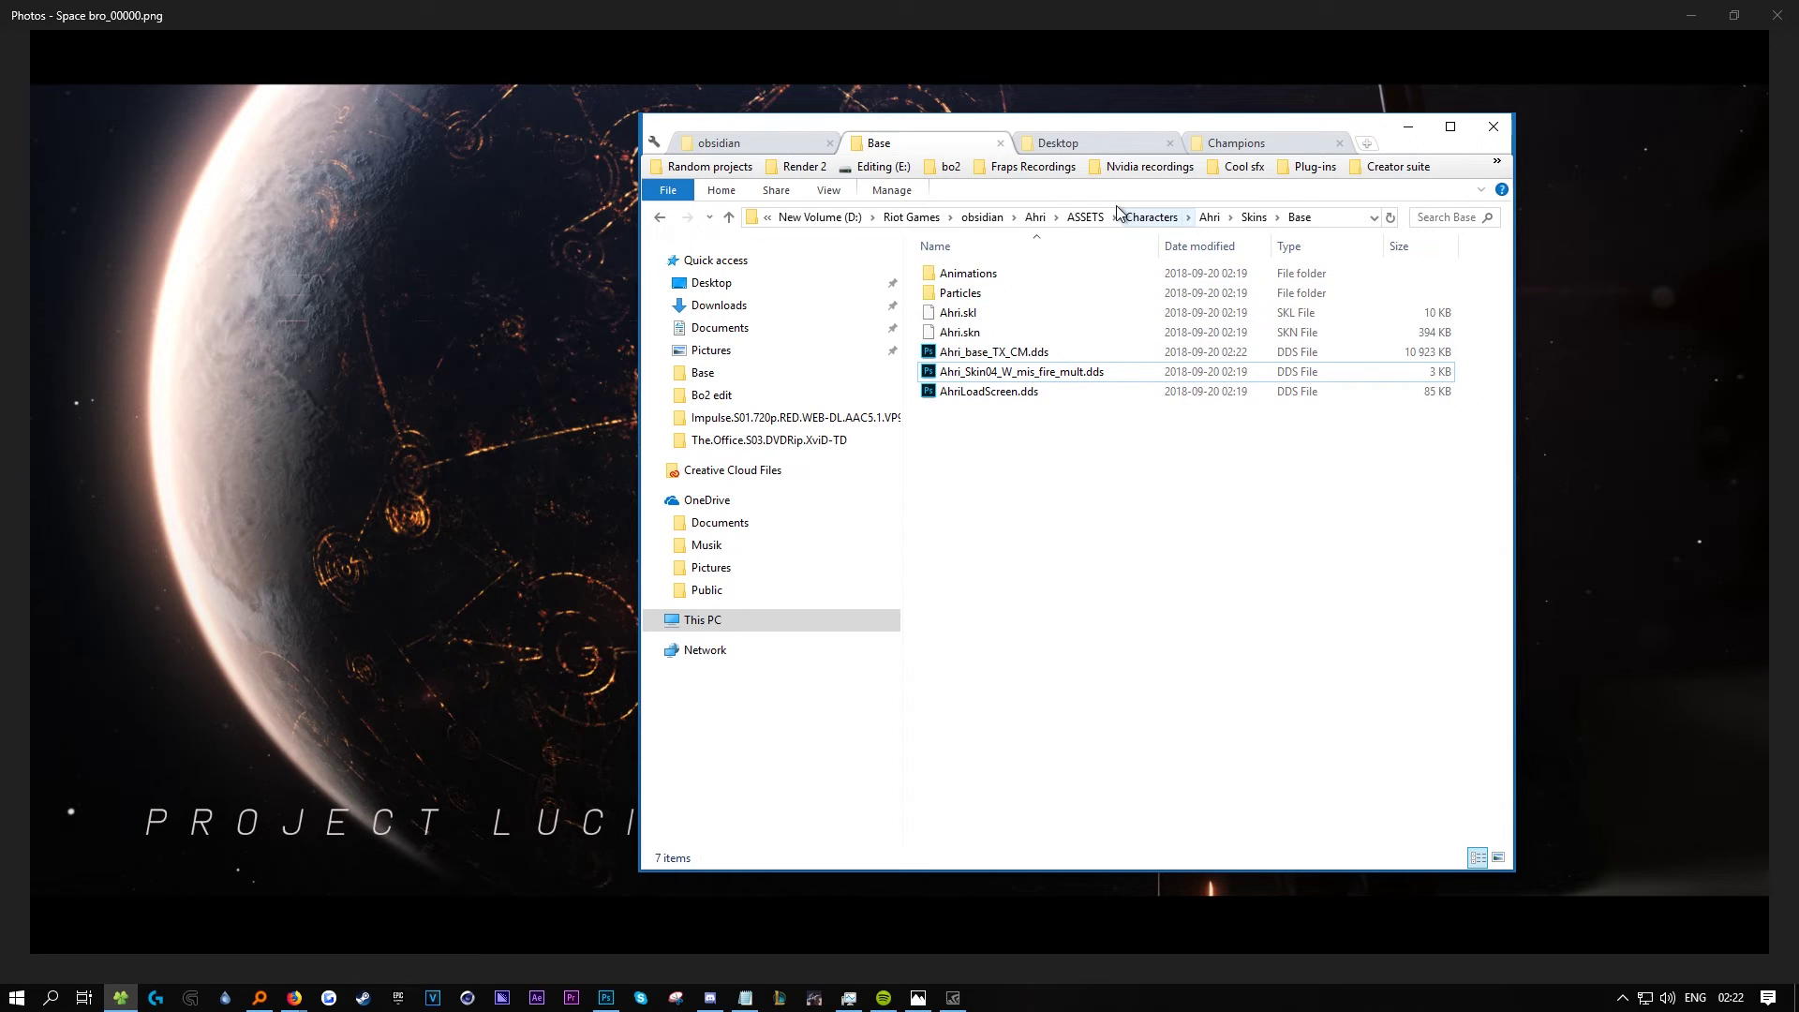
left_click(1090, 217)
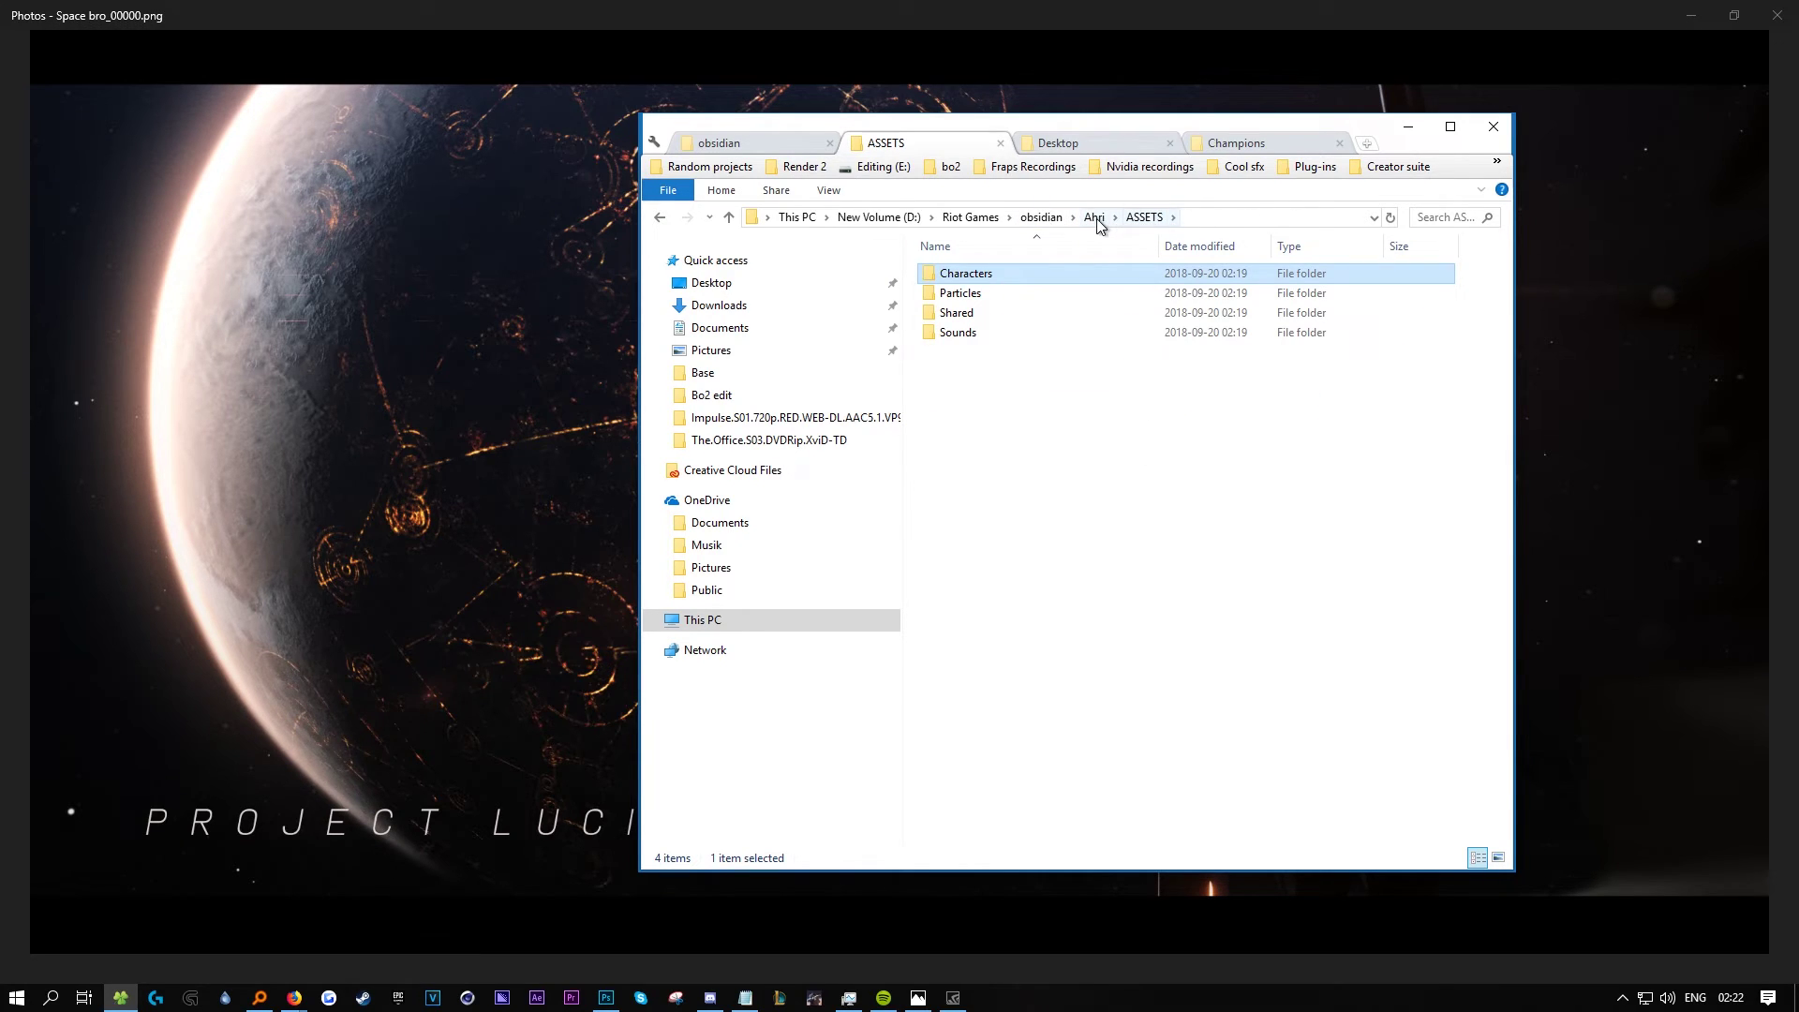
left_click(1094, 218)
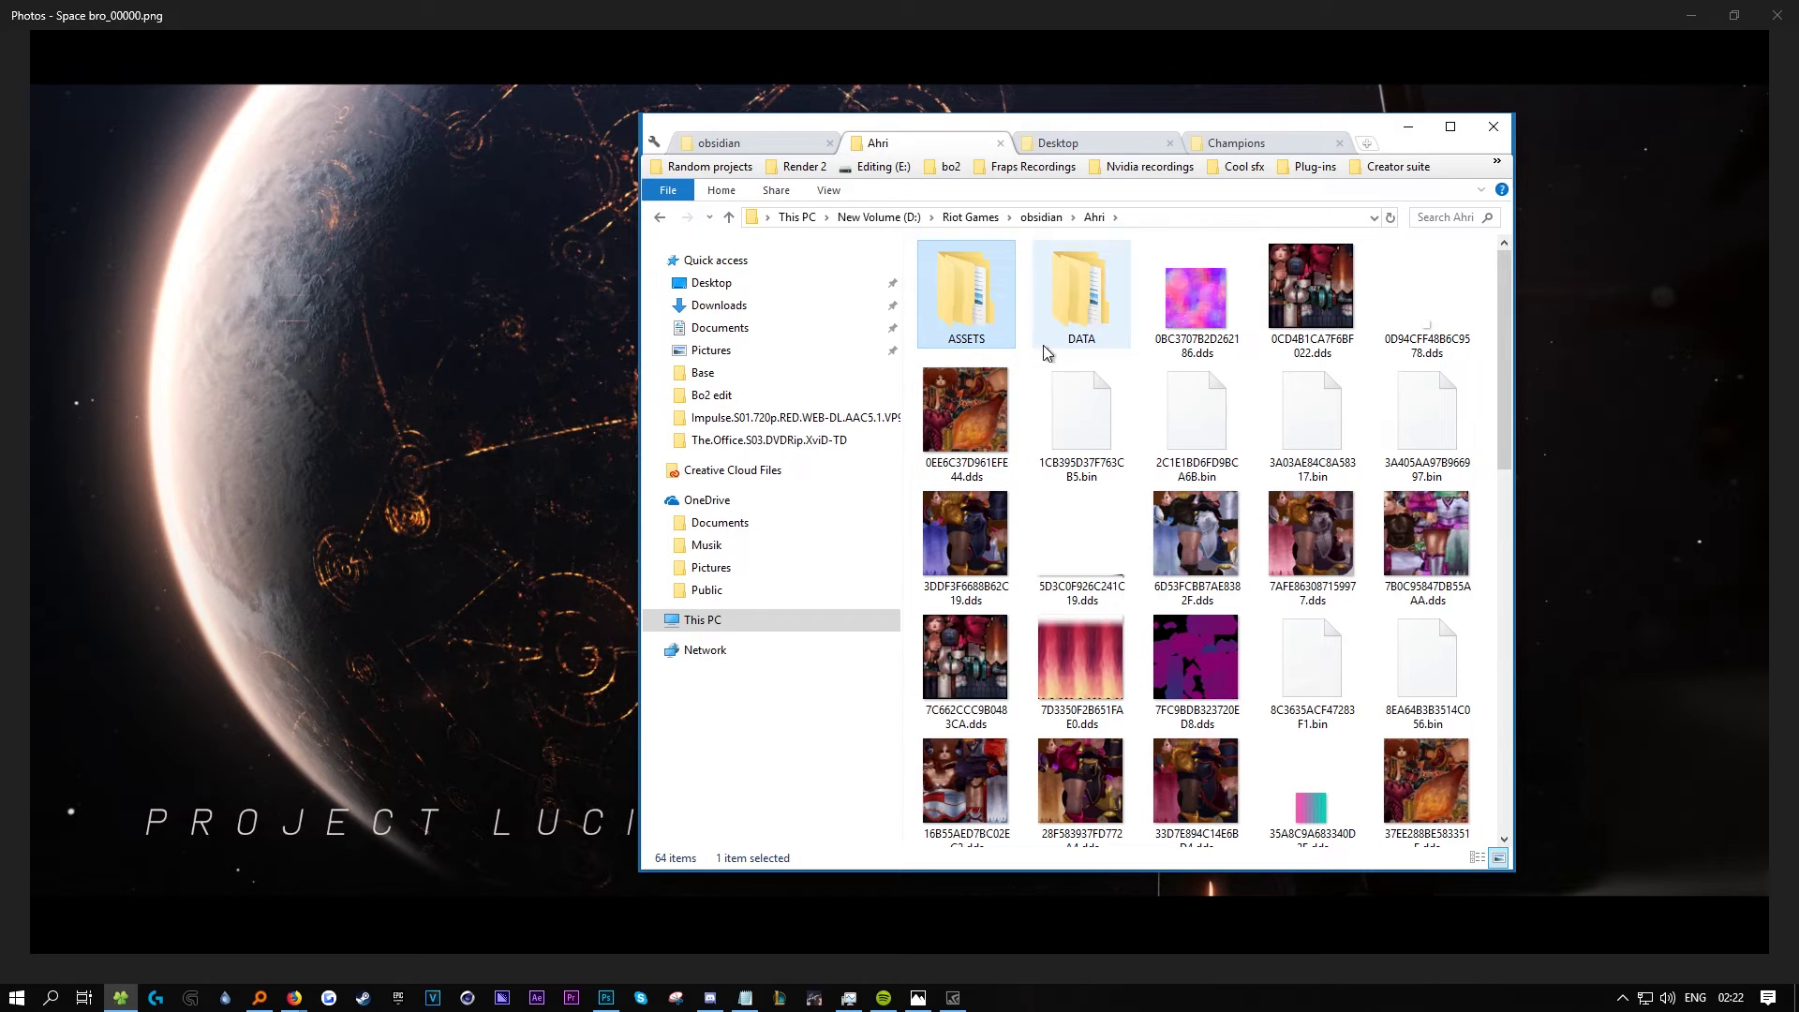
Compress the ASSETS folder into a zip named HDAhriBase.zip.
right_click(959, 291)
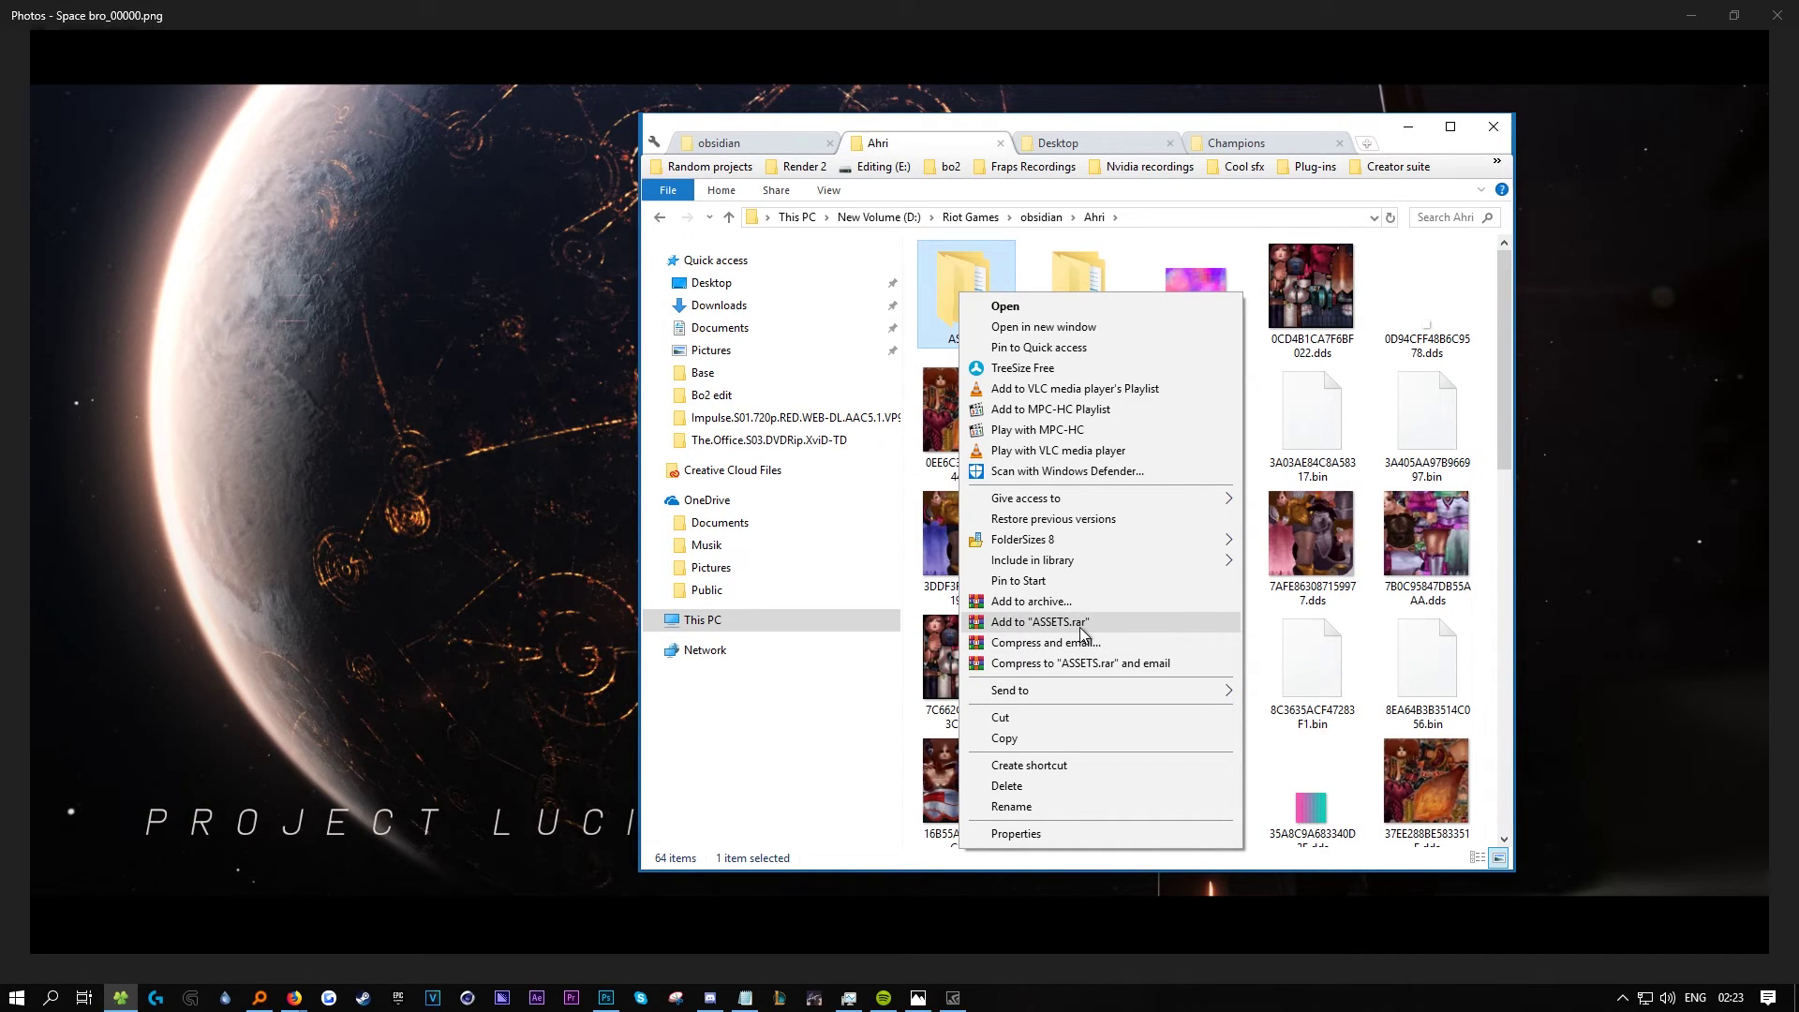
mouse_move(1147, 693)
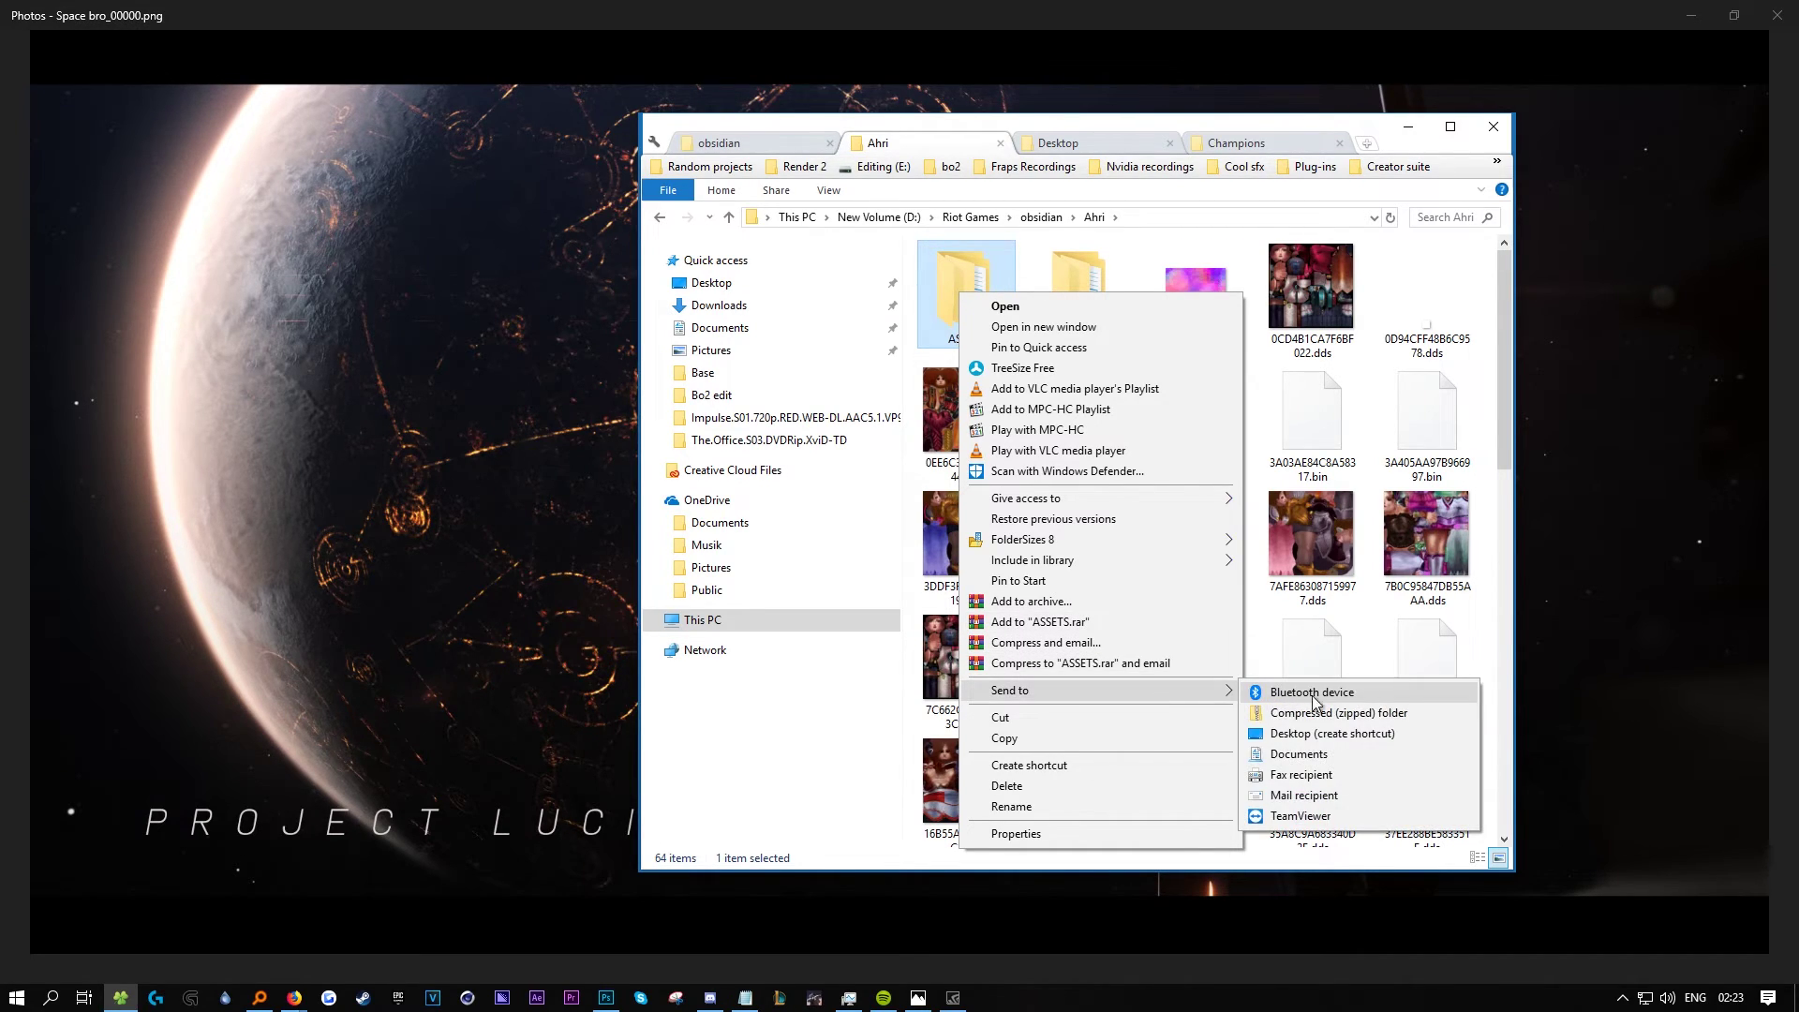
left_click(1405, 711)
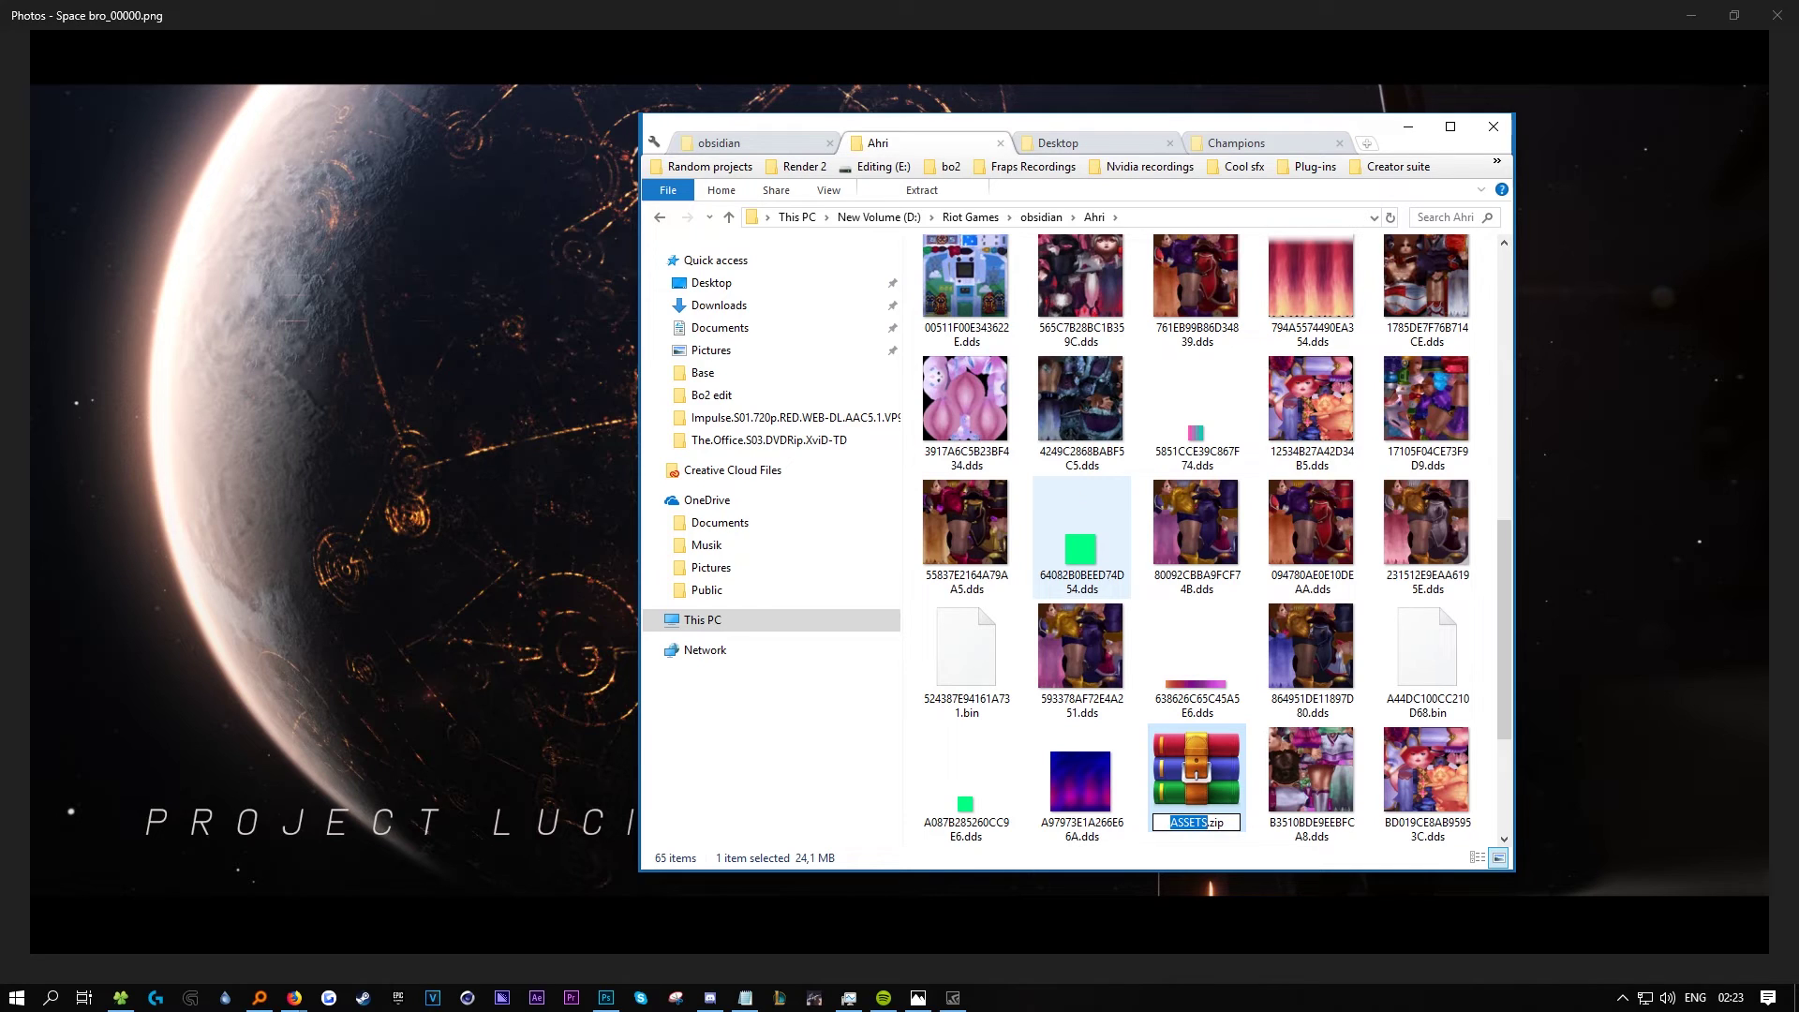
type("HDAH")
key("BackSpace")
type("hriBase")
key("Return")
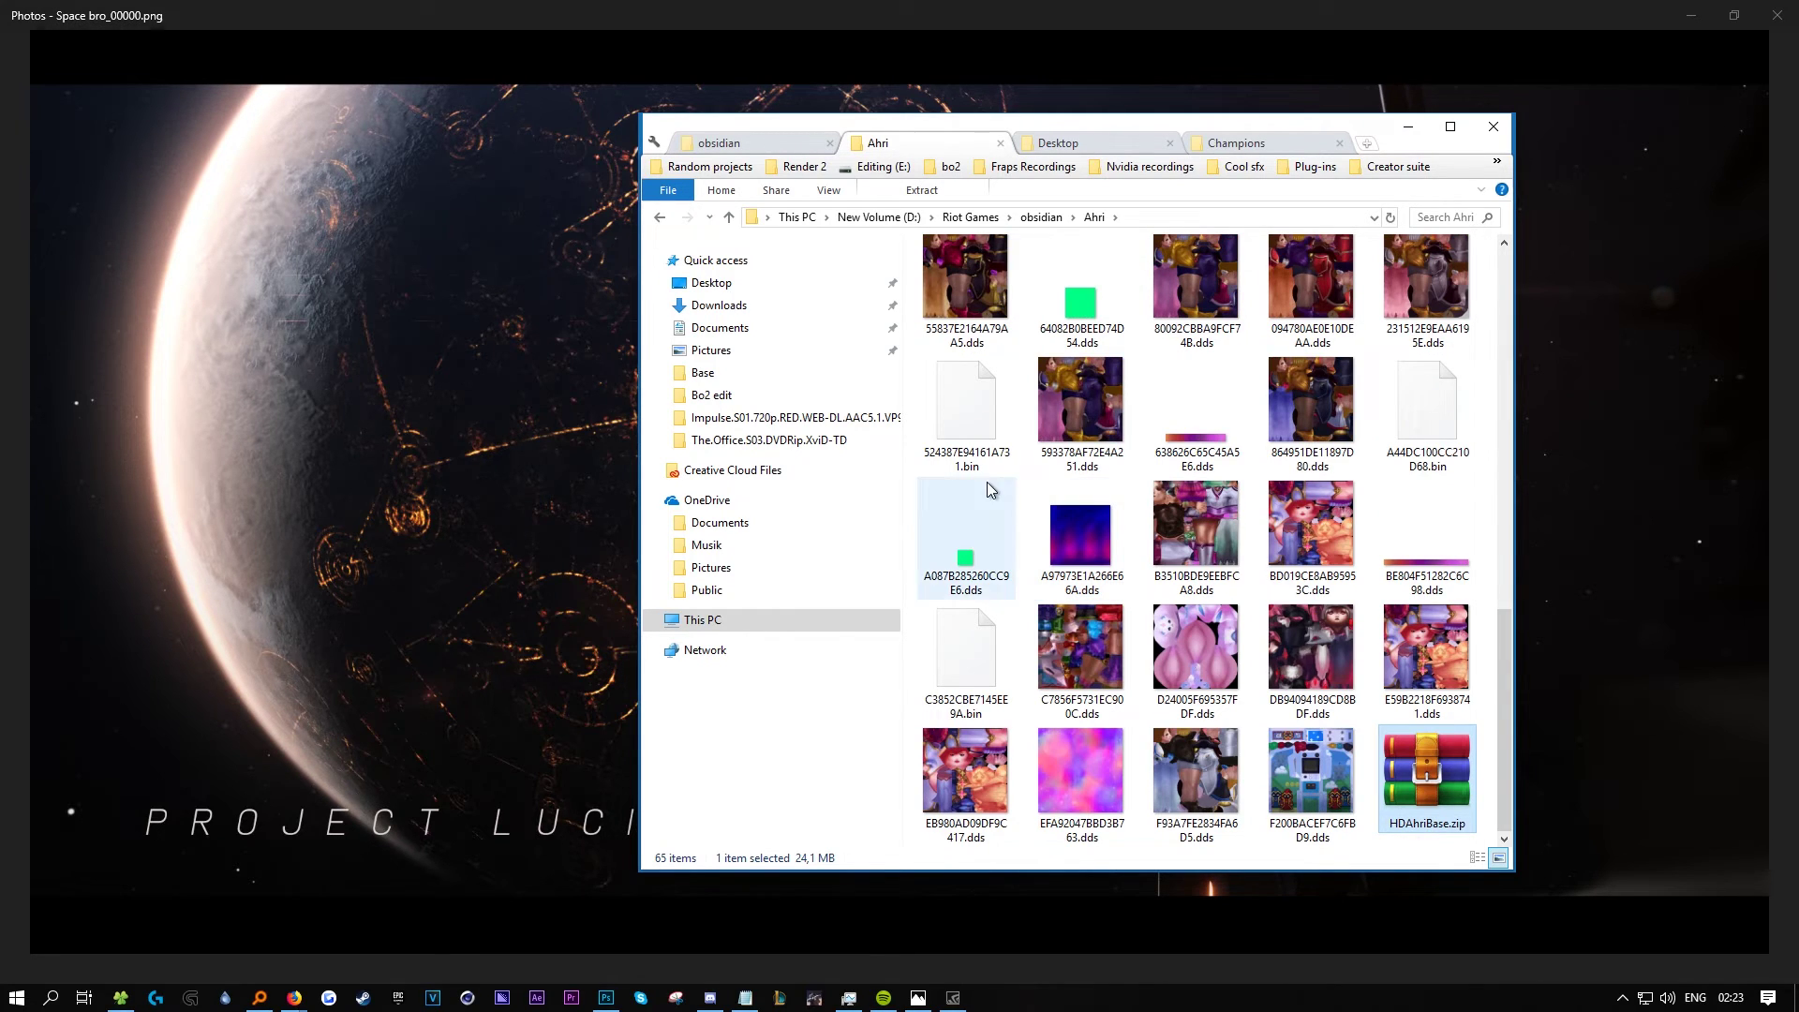
Copy HDAhriBase.zip and go to the Riot Games folder.
right_click(1424, 772)
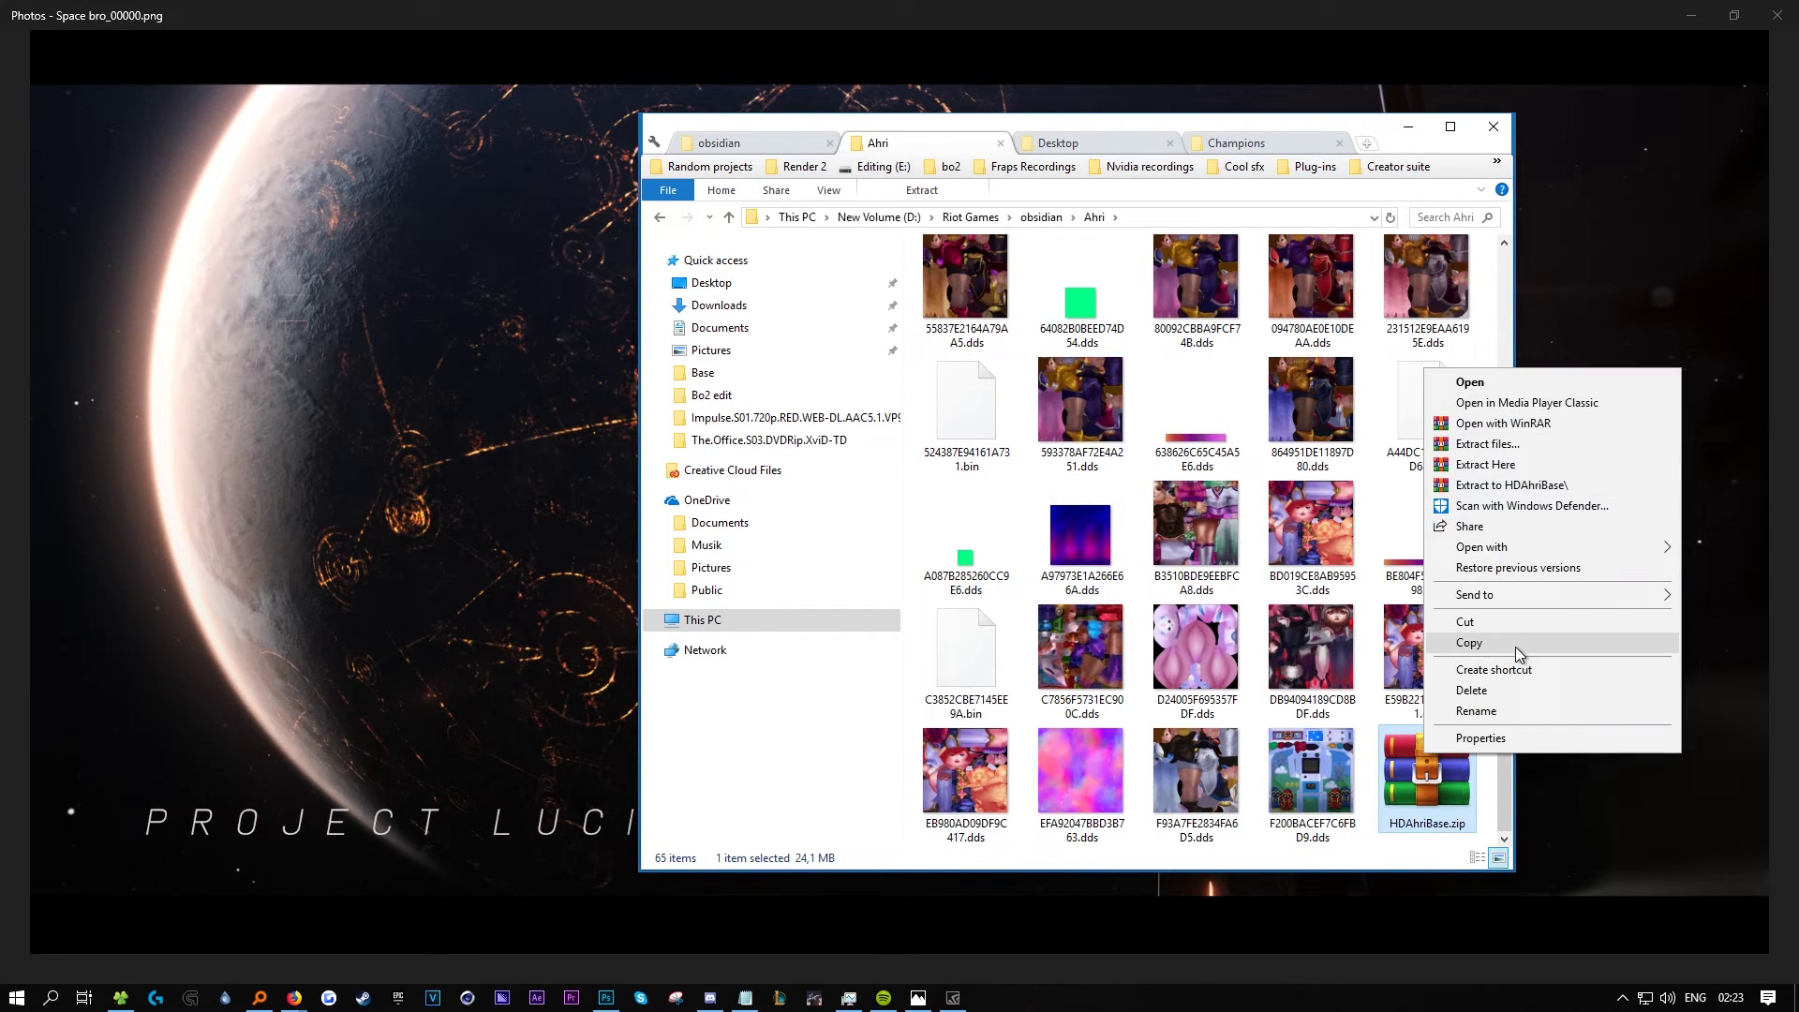
left_click(1510, 637)
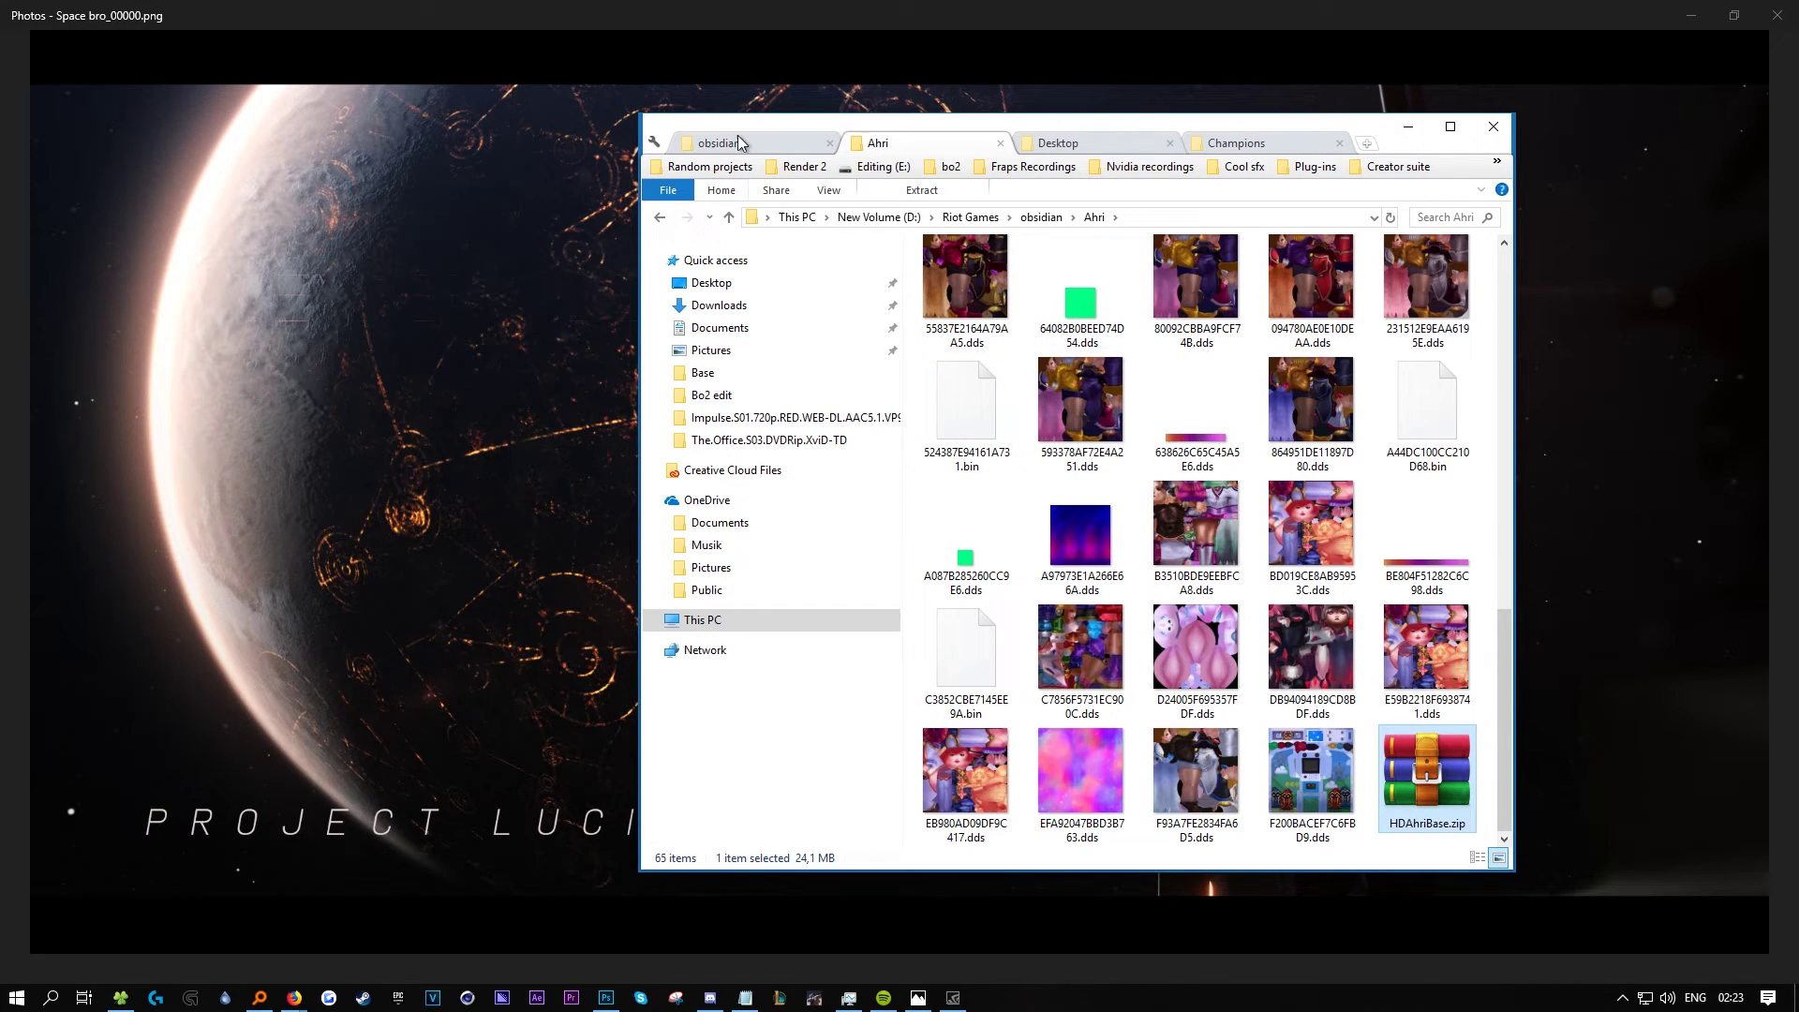
left_click(1050, 145)
left_click(880, 144)
left_click(726, 145)
left_click(971, 216)
Paste HDAhriBase.zip into League of Legends\RADS\solutions\lol_game_client_sln\releases\0.0.1.238\deploy.
left_click(984, 280)
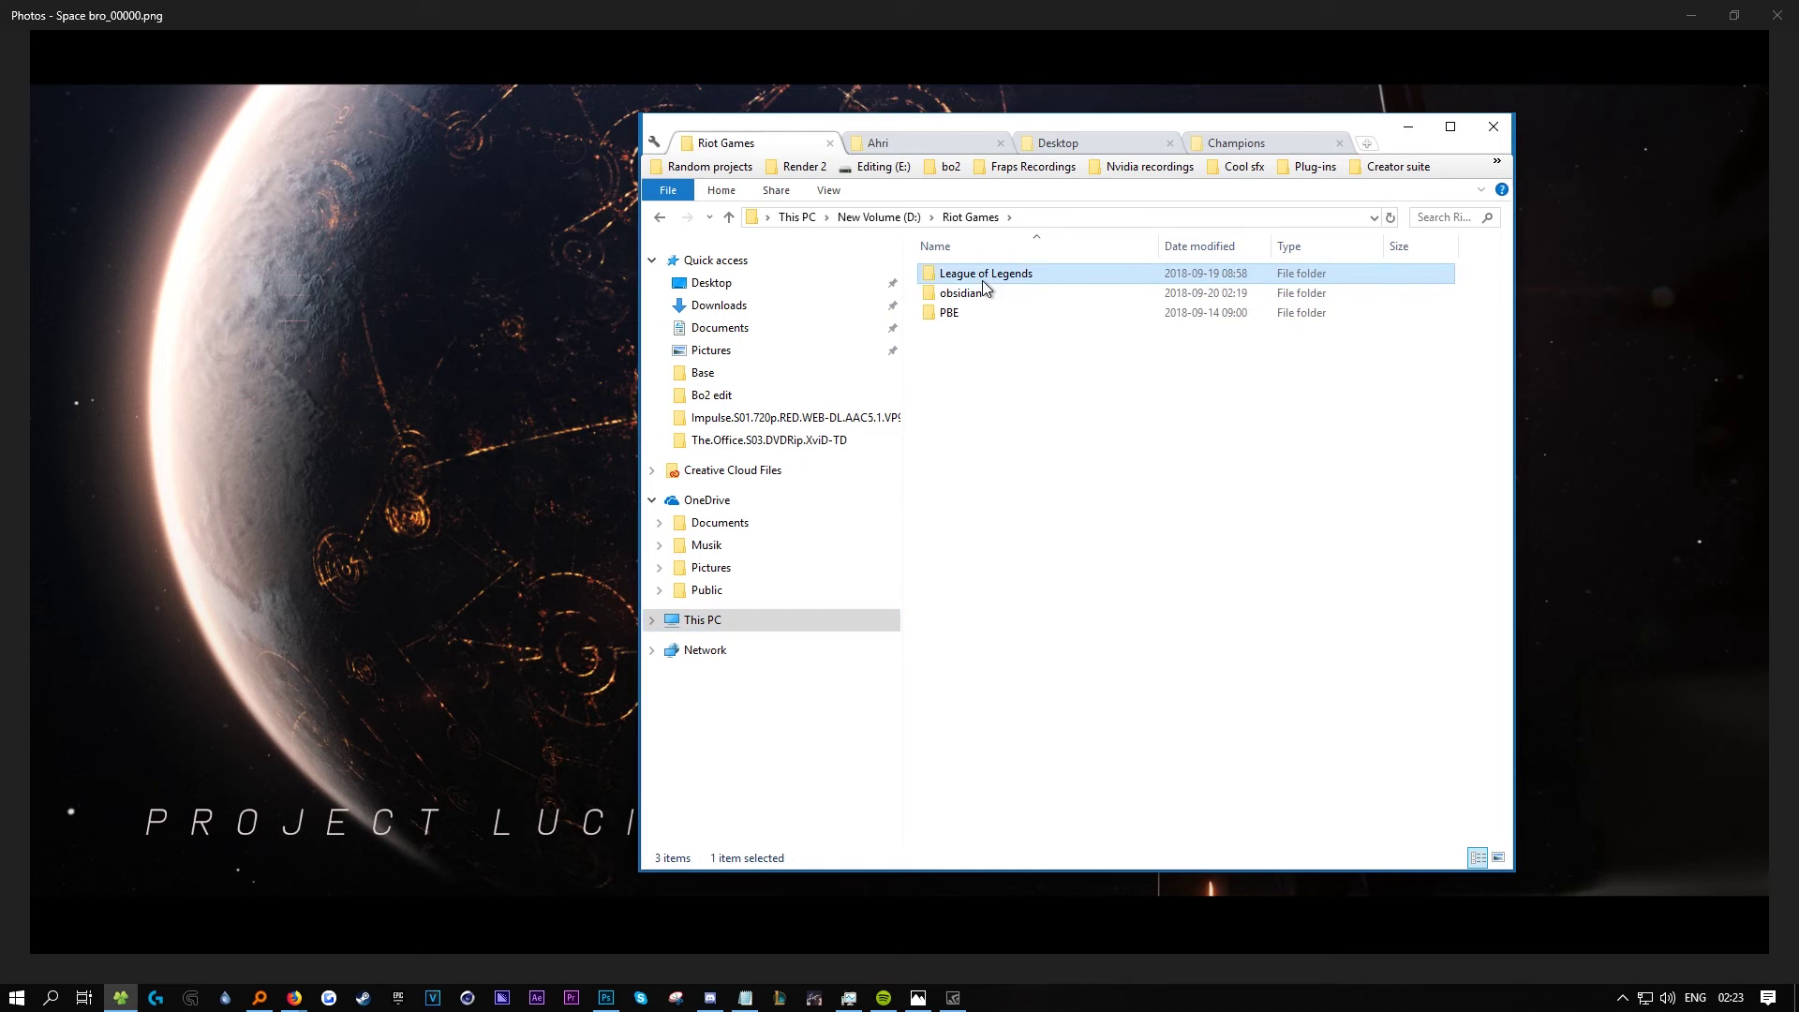
double_click(983, 279)
double_click(953, 333)
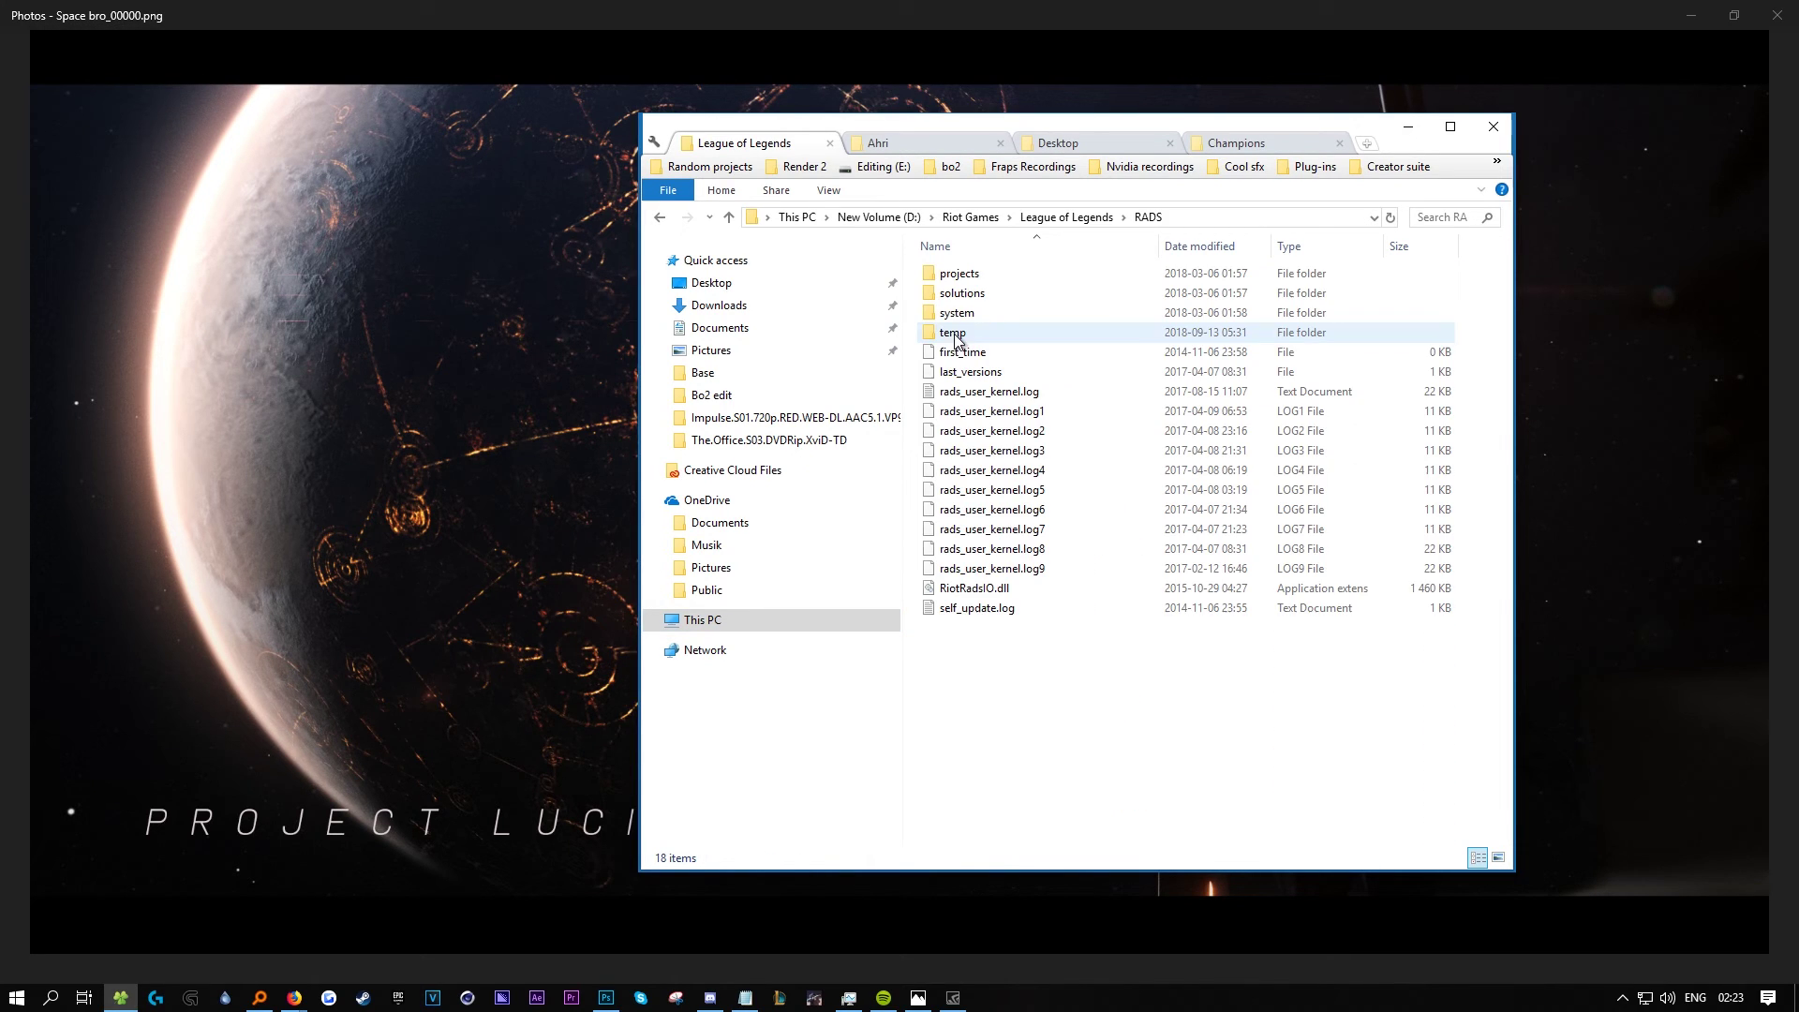
double_click(982, 296)
left_click(983, 299)
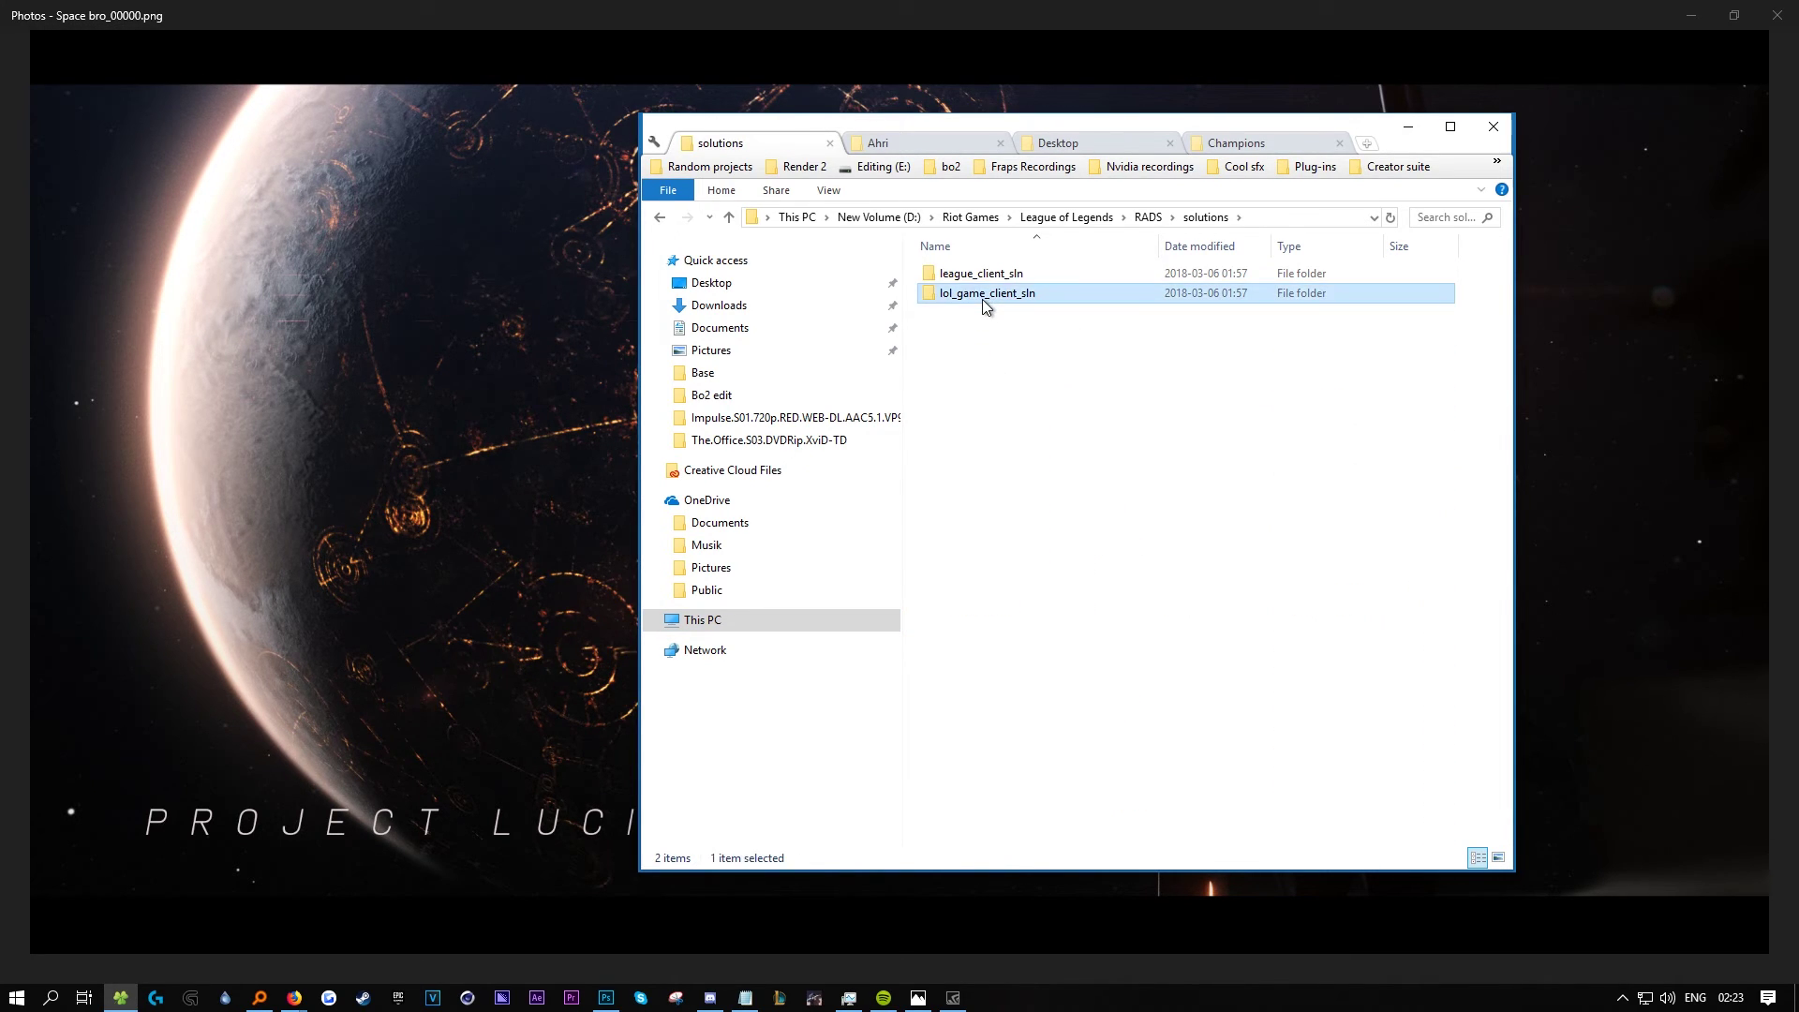
double_click(982, 299)
double_click(981, 274)
double_click(1036, 312)
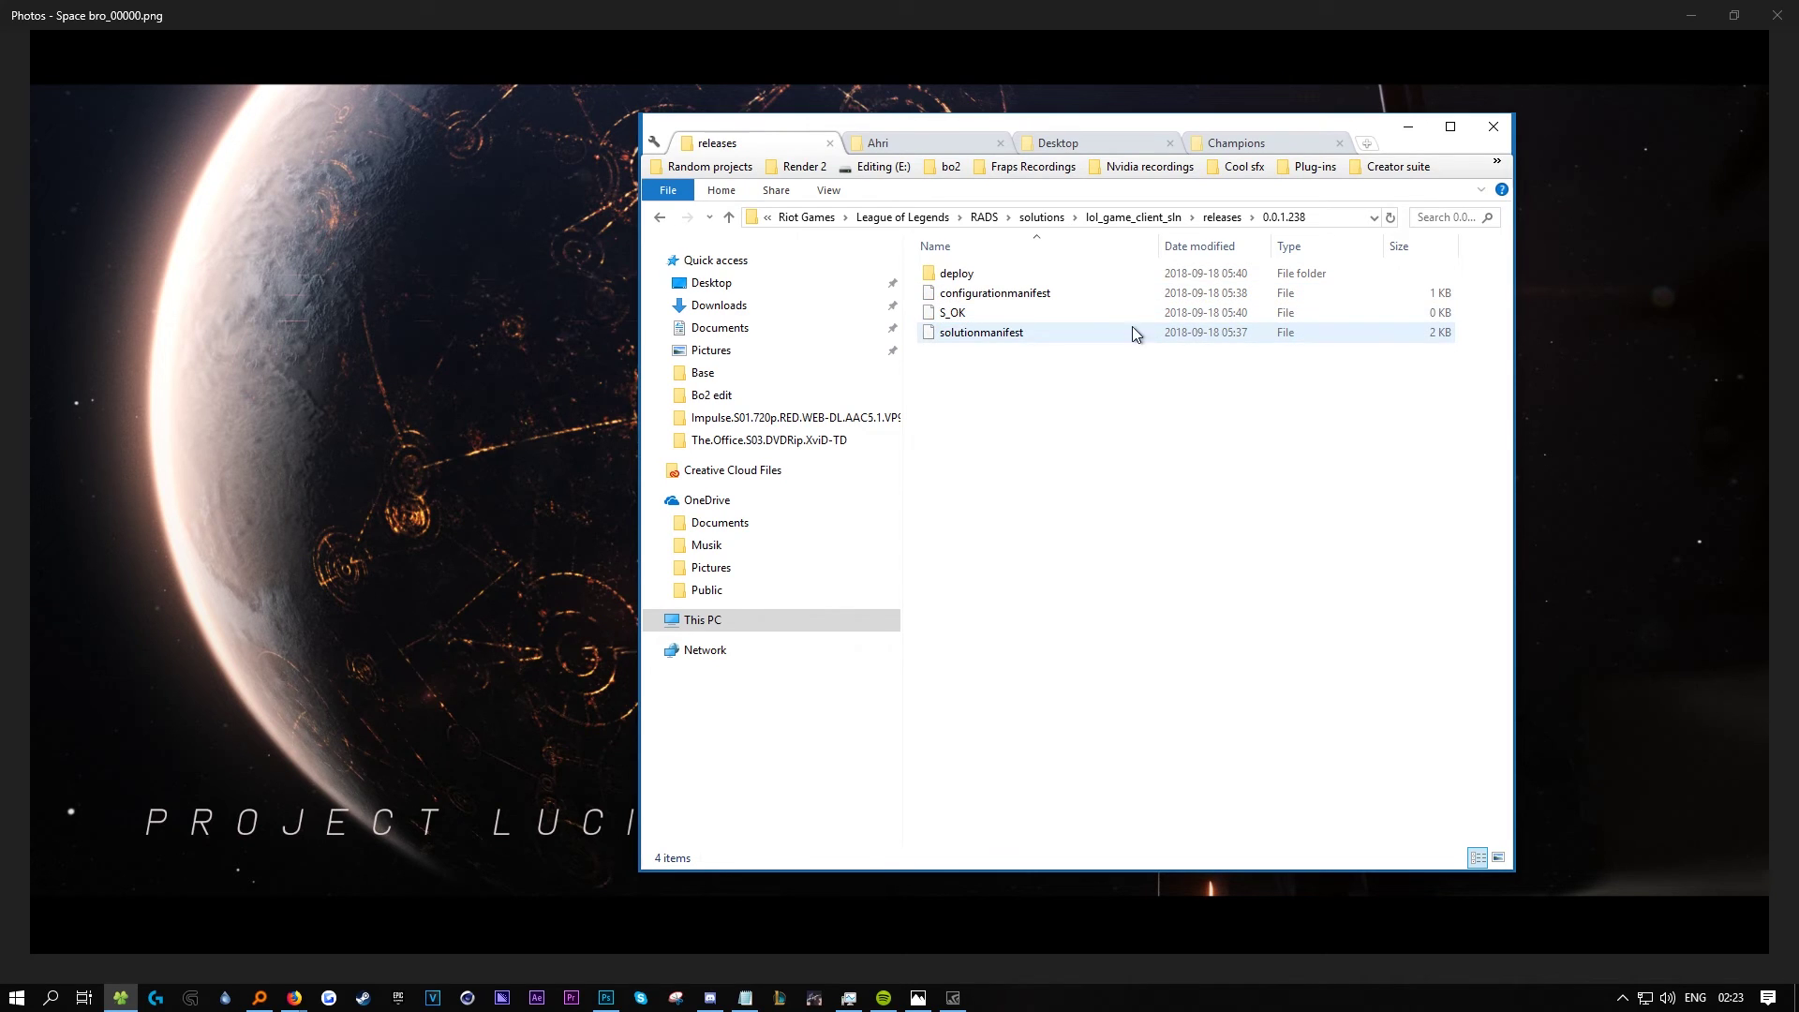
double_click(965, 273)
right_click(995, 587)
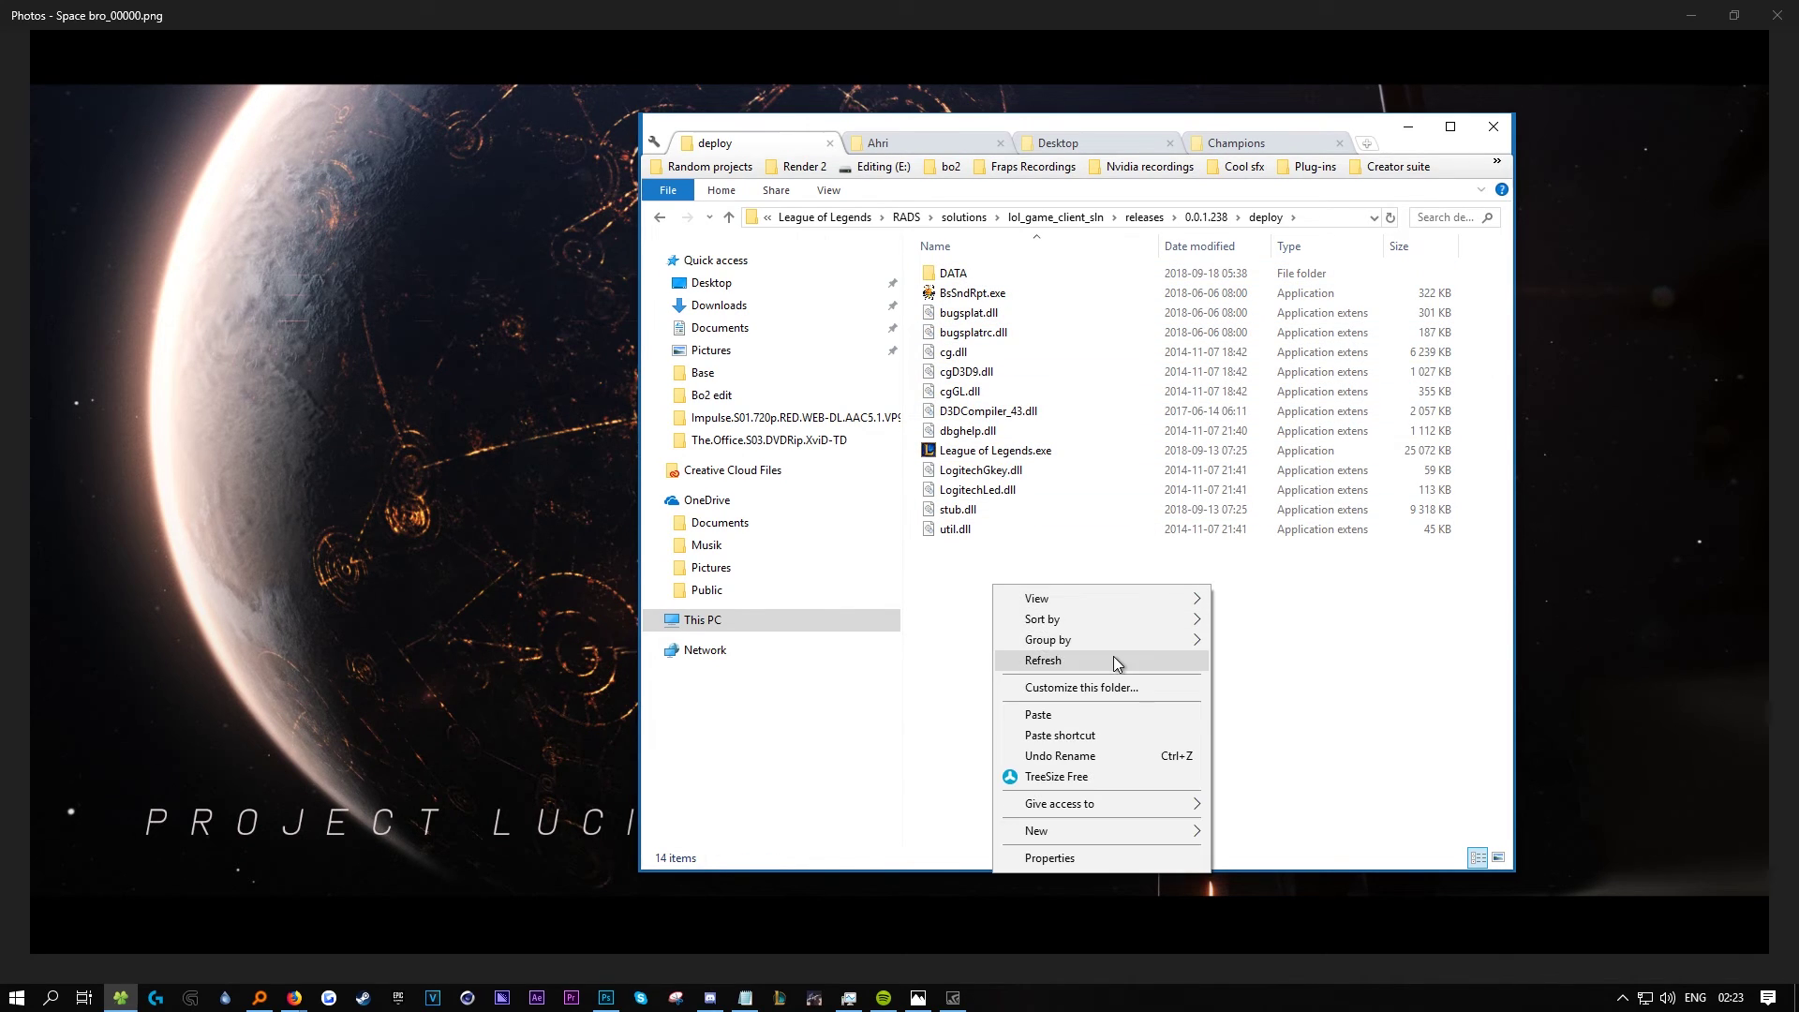
left_click(1098, 713)
Create a new empty text document named ClientZips.txt in the deploy folder.
right_click(1007, 607)
mouse_move(1124, 852)
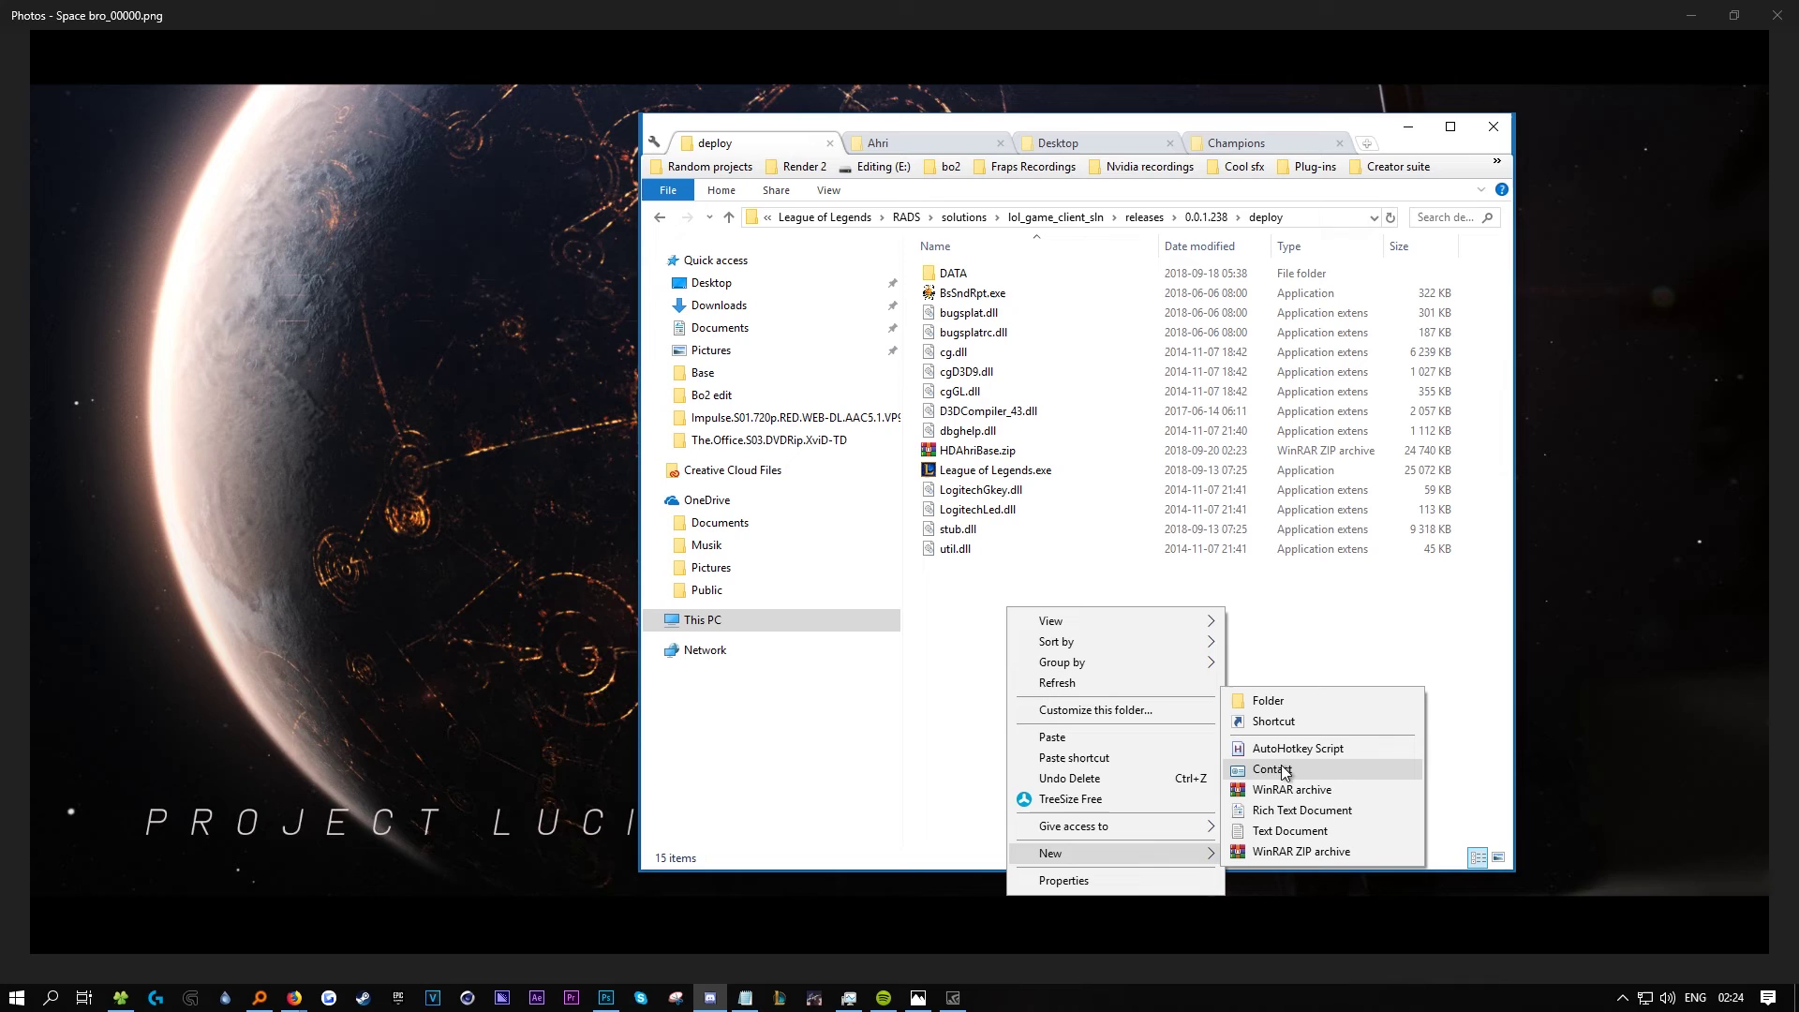
left_click(1311, 830)
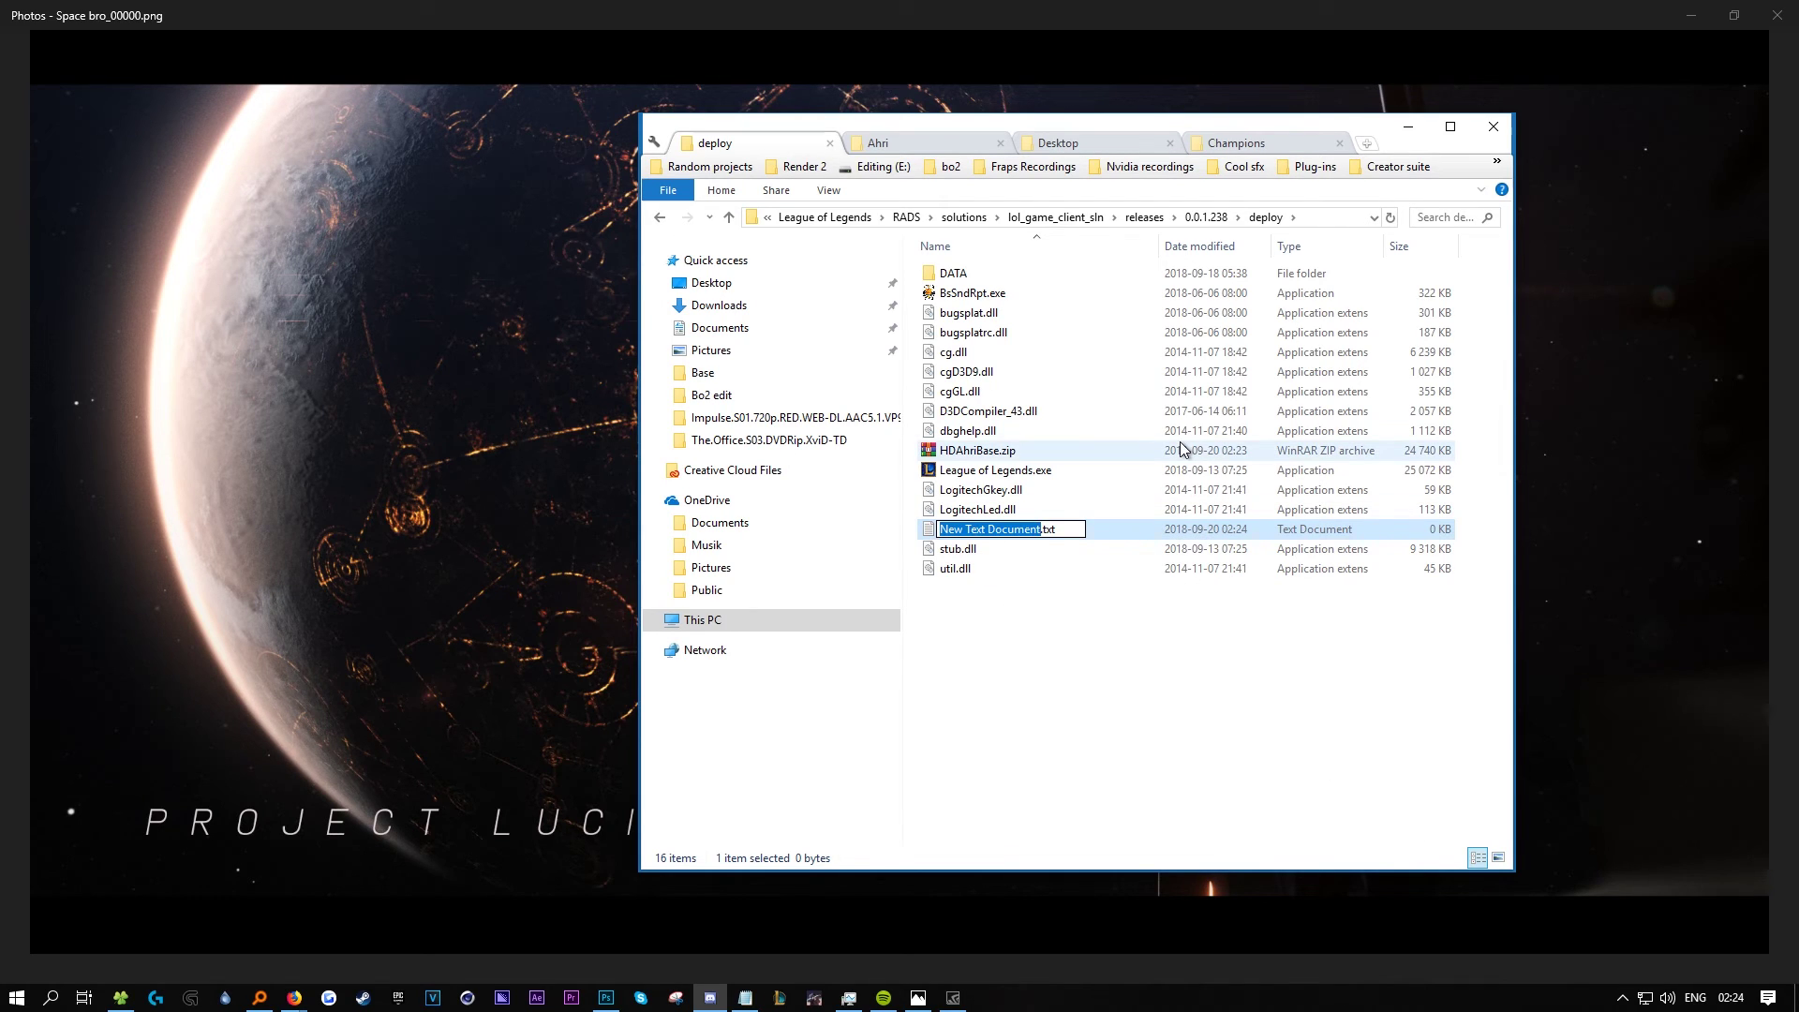
type("Client")
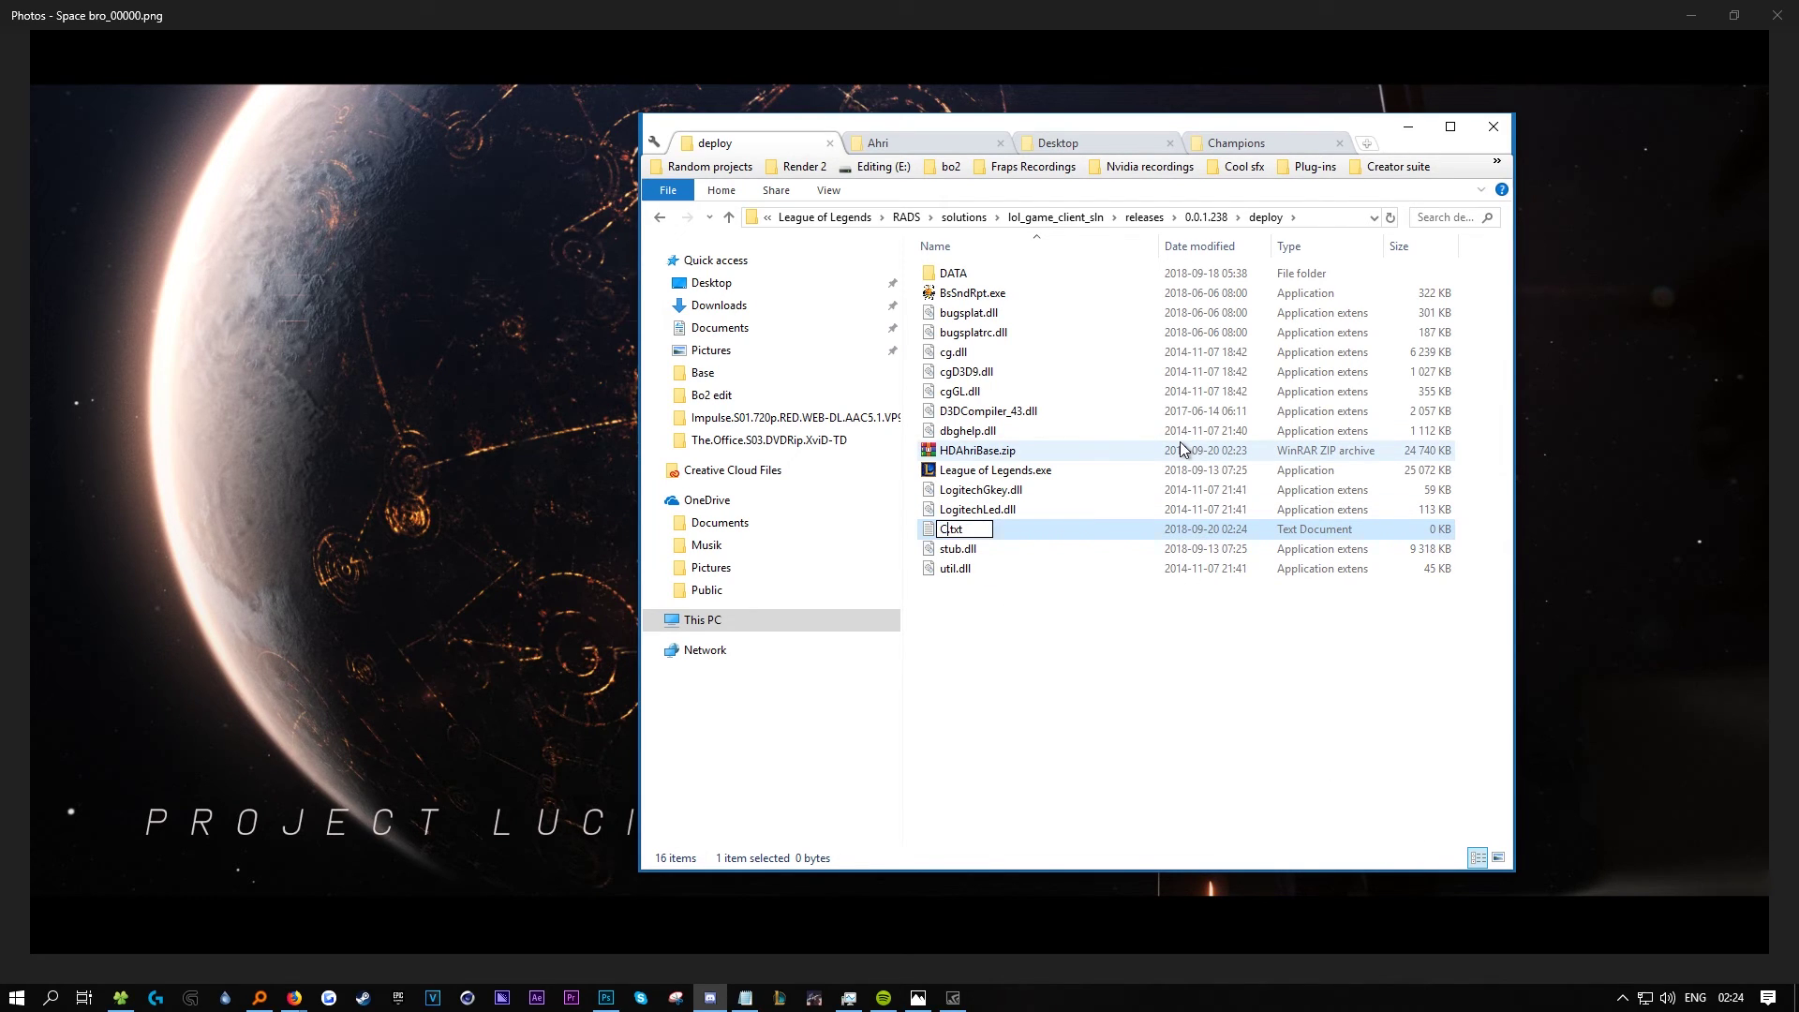
type("Zips")
key("Return")
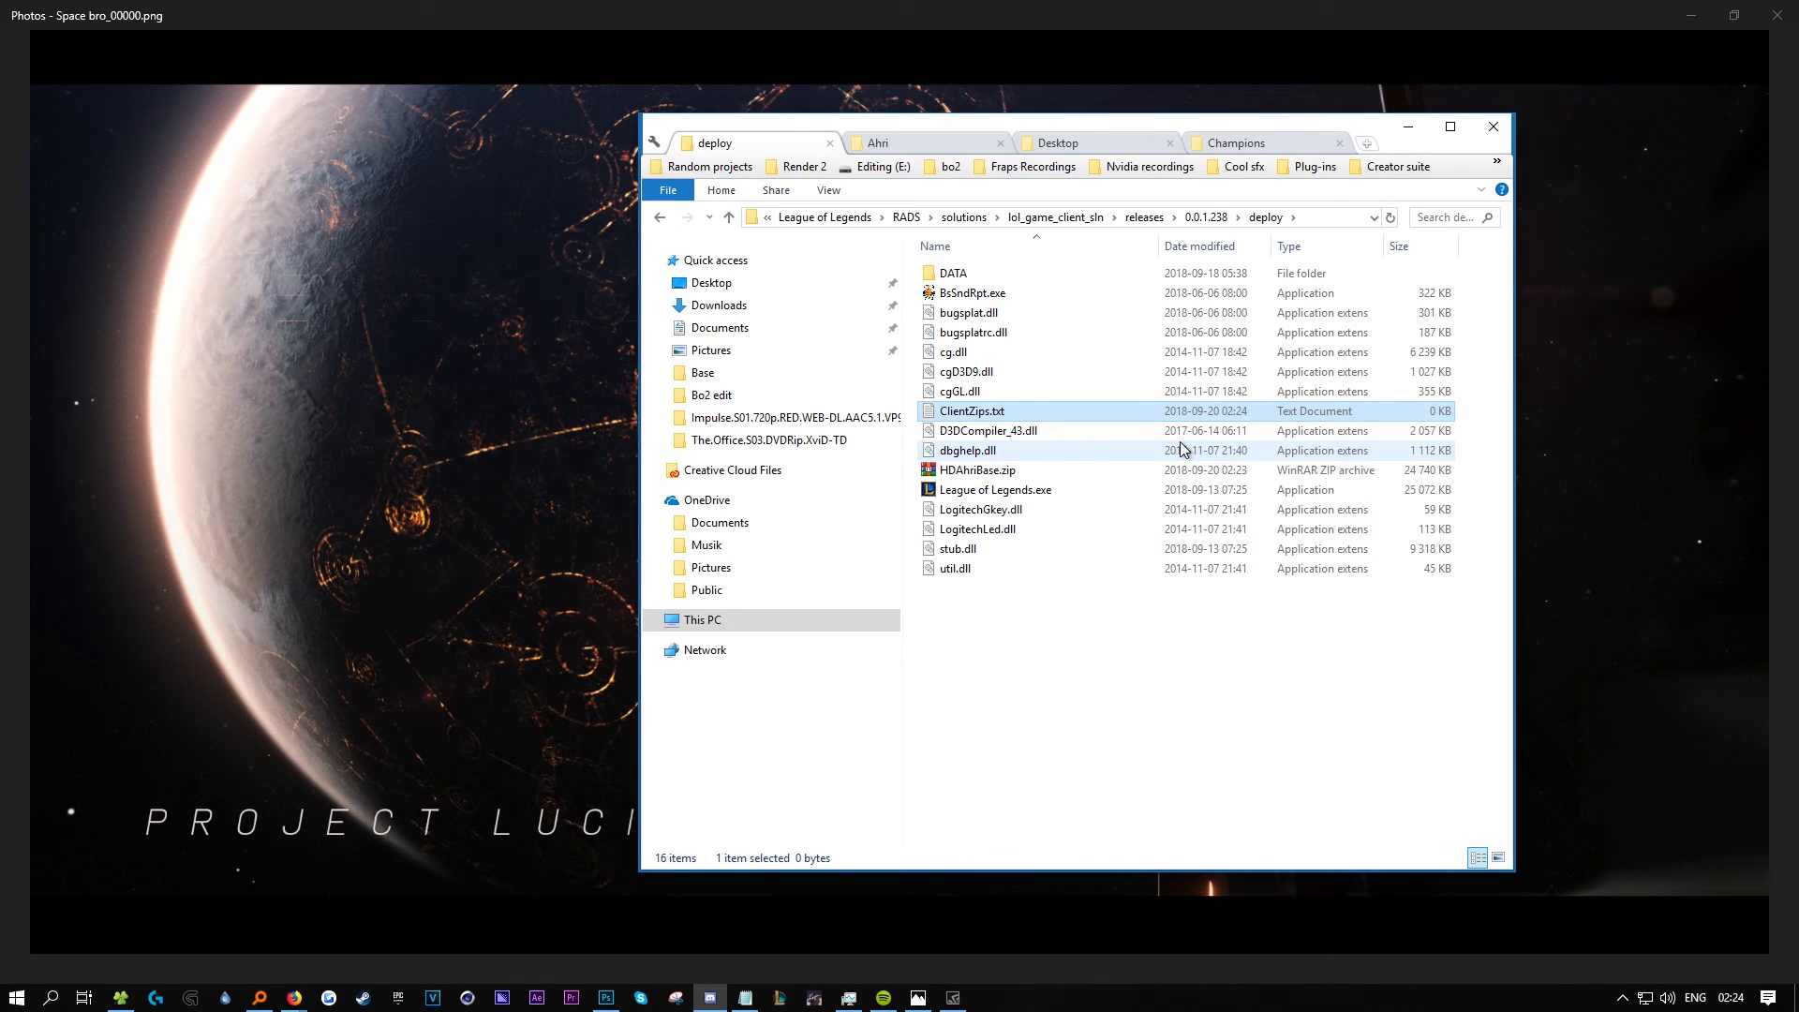
Write the line HDAhriBase.zip into ClientZips.txt in Notepad and save it.
double_click(1009, 412)
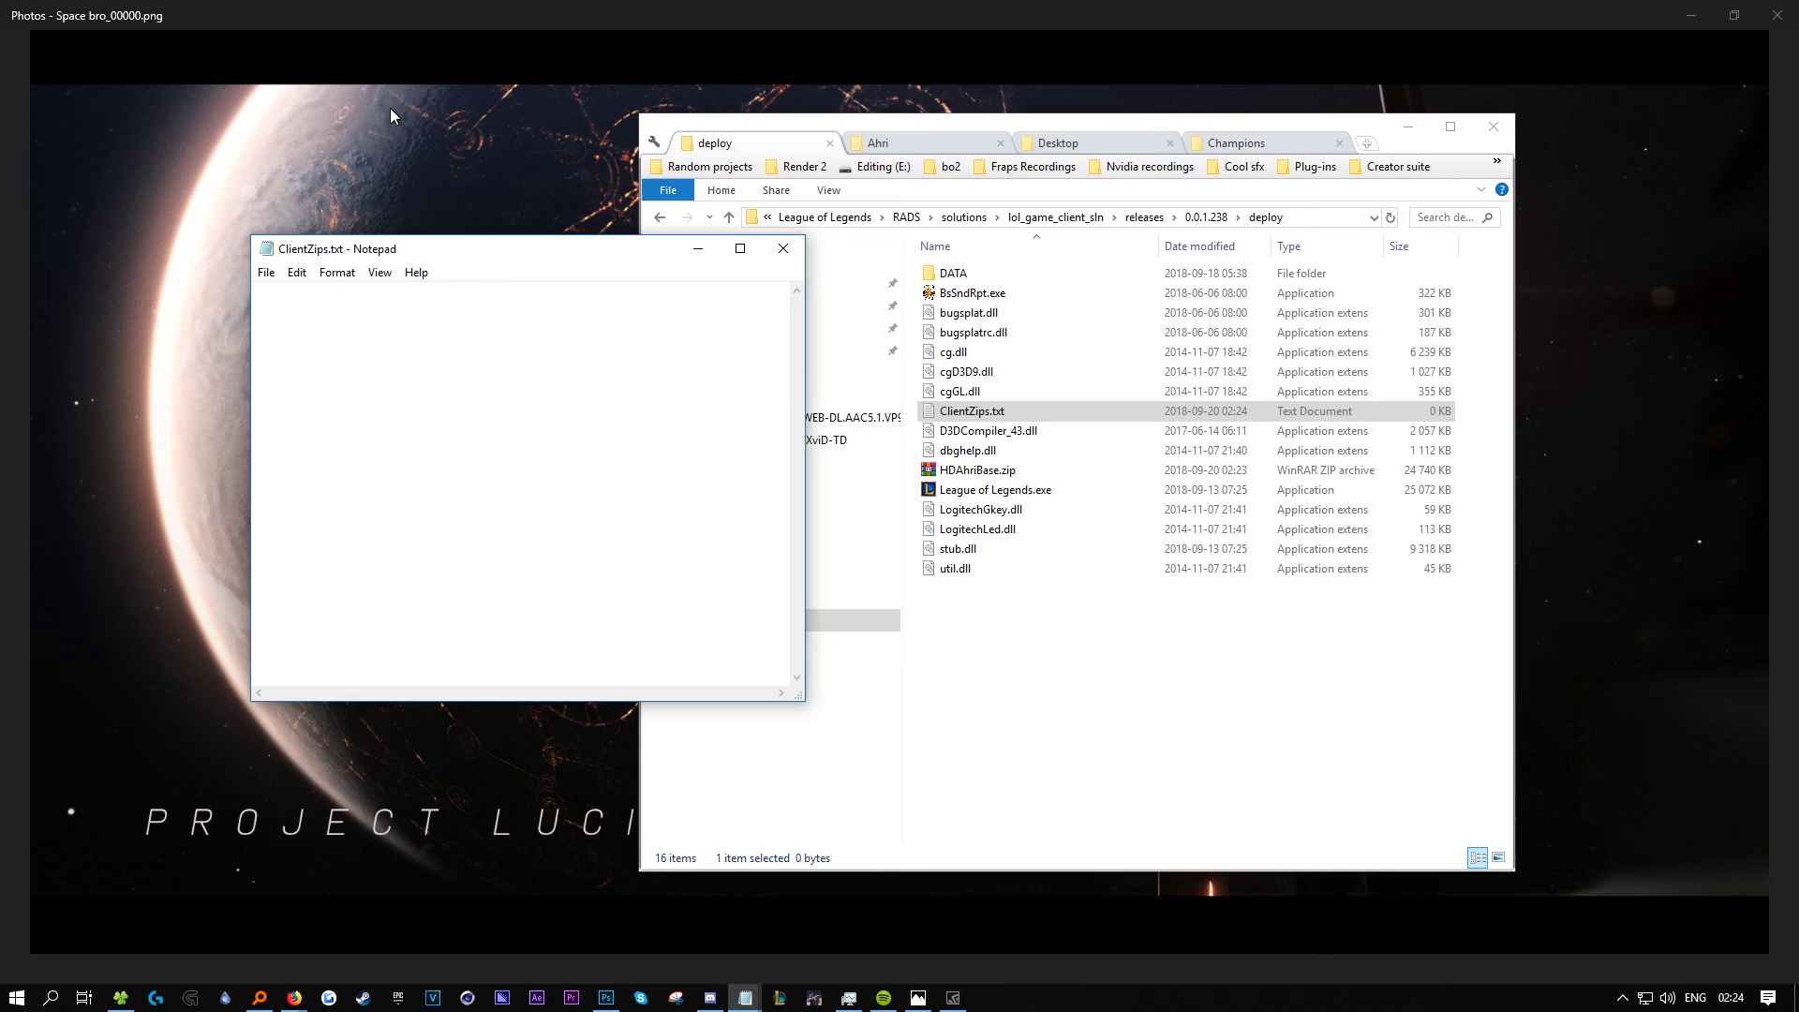
type("HDAhriBase.zip")
left_click(266, 271)
left_click(302, 345)
left_click(740, 248)
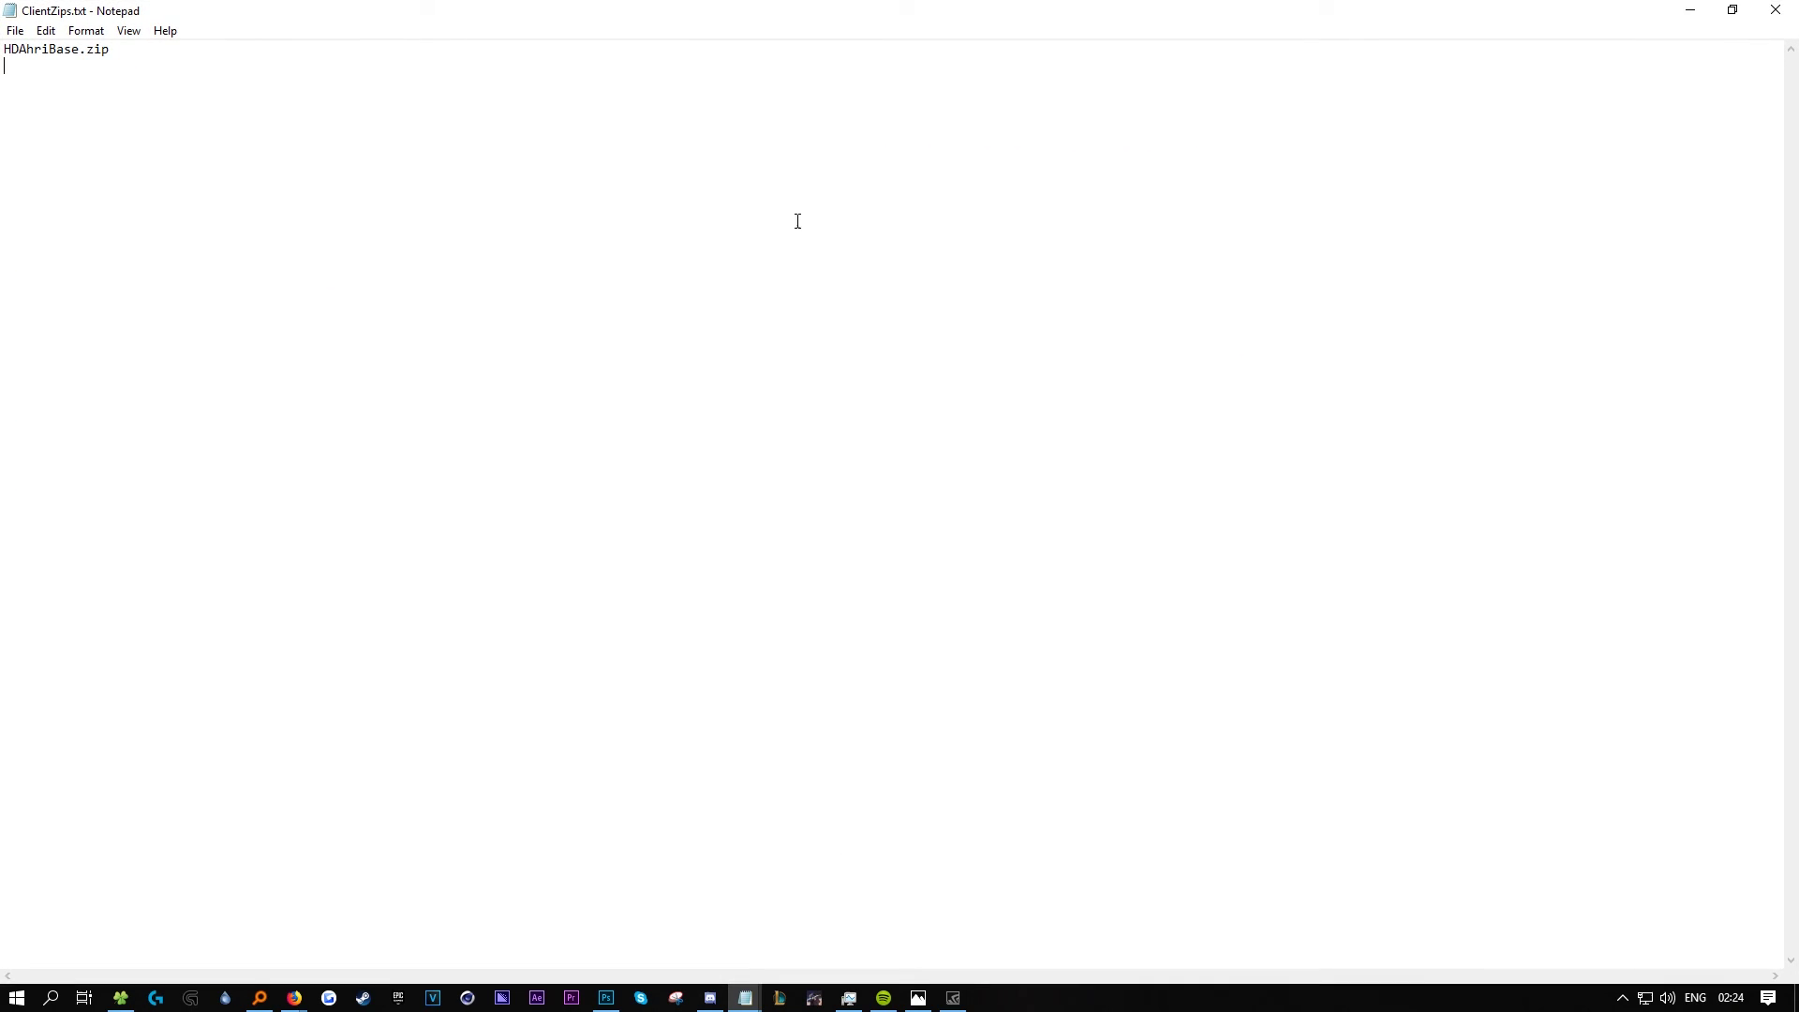
double_click(1086, 8)
left_click(769, 233)
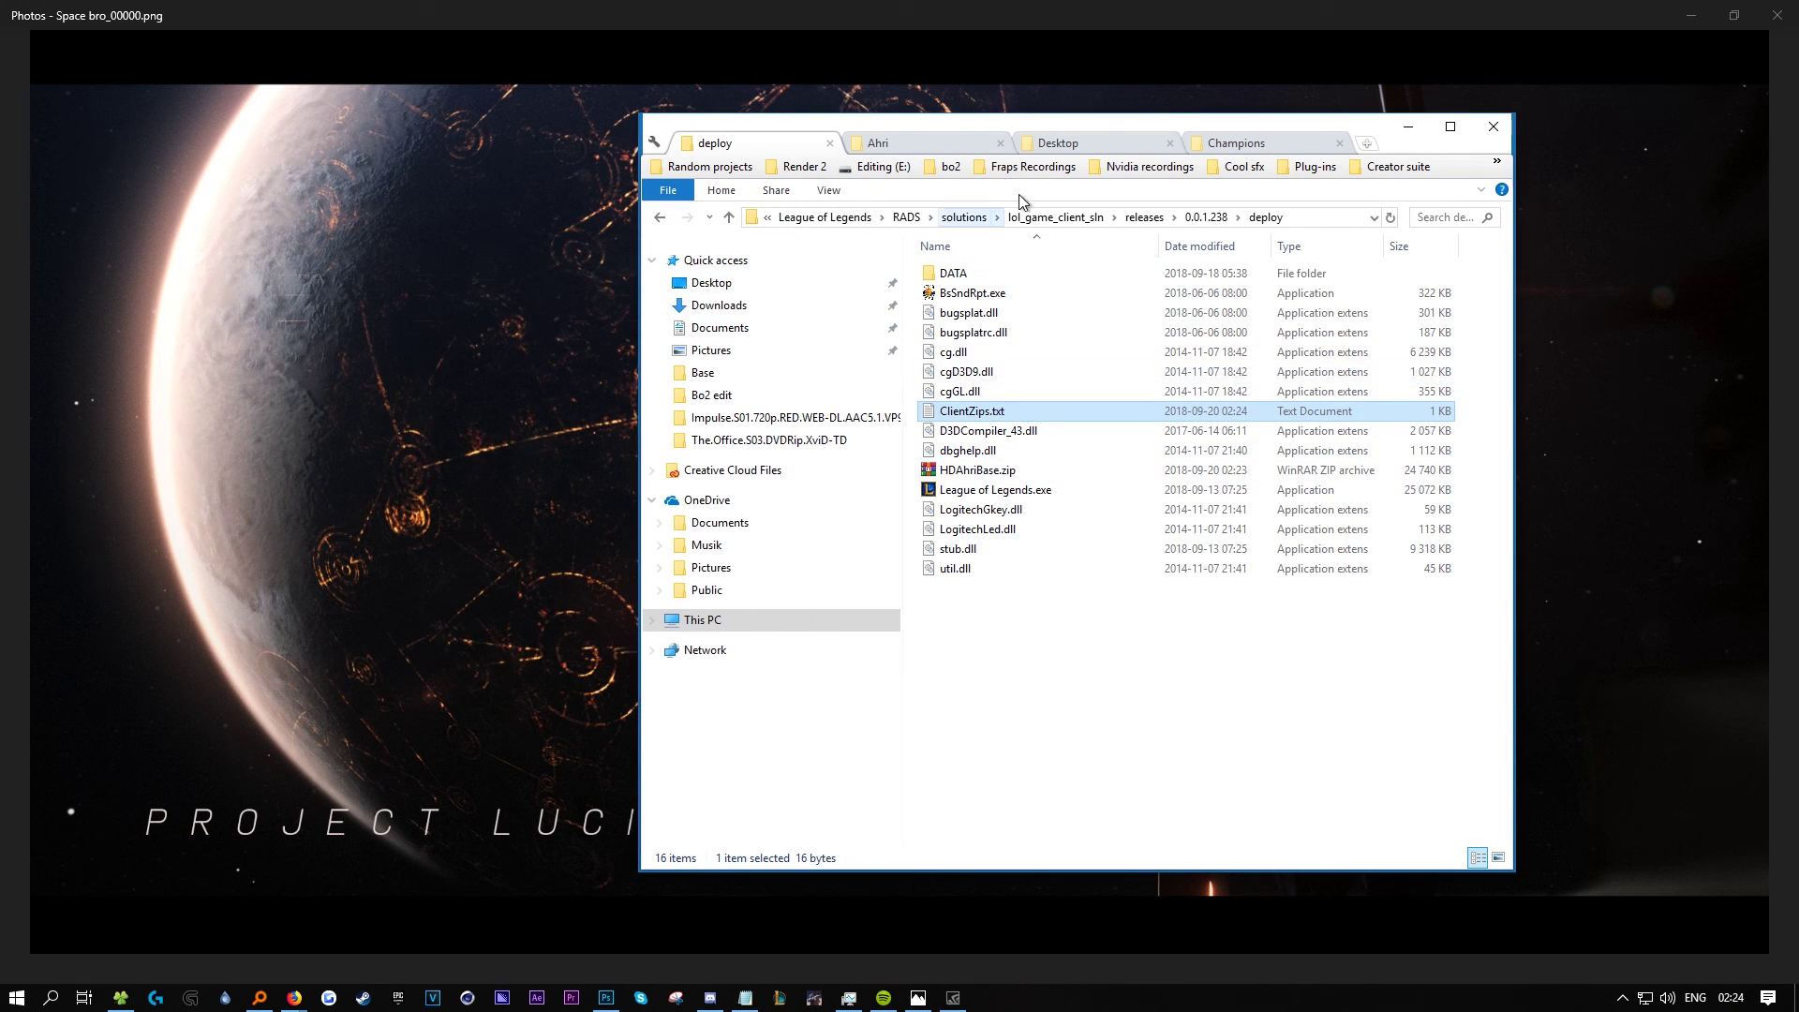
left_click(1065, 655)
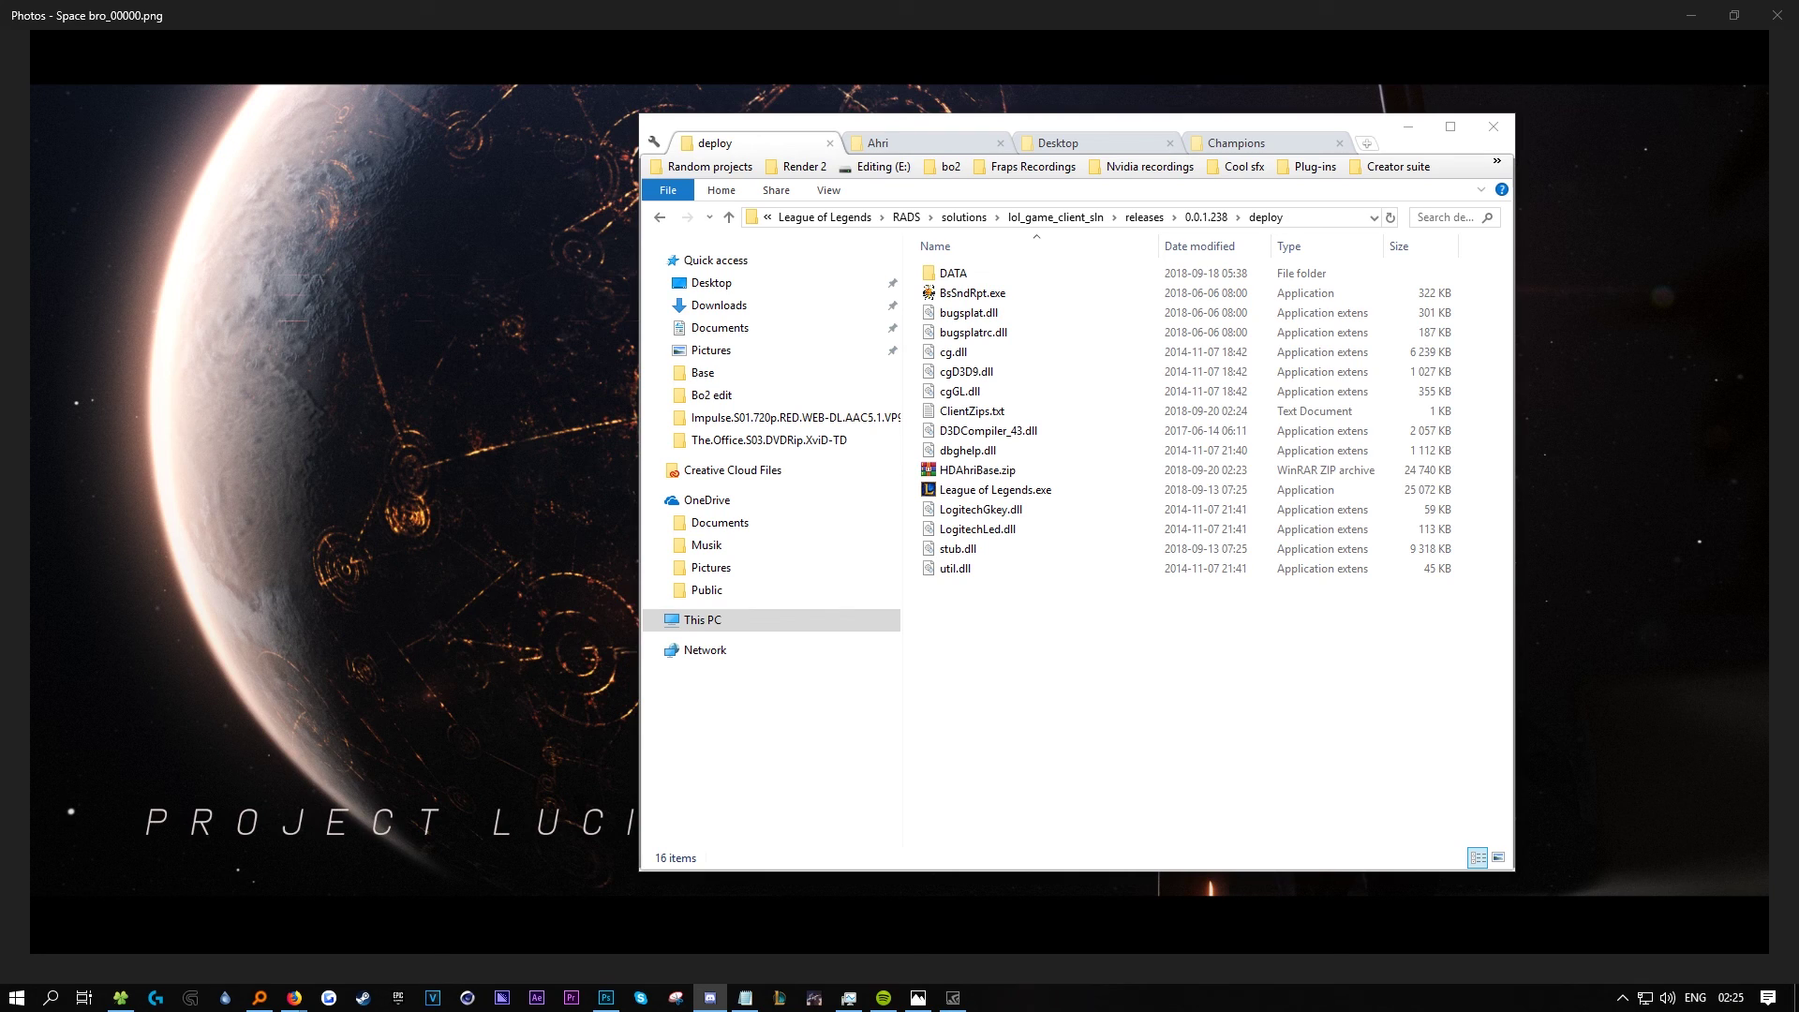
left_click(970, 472)
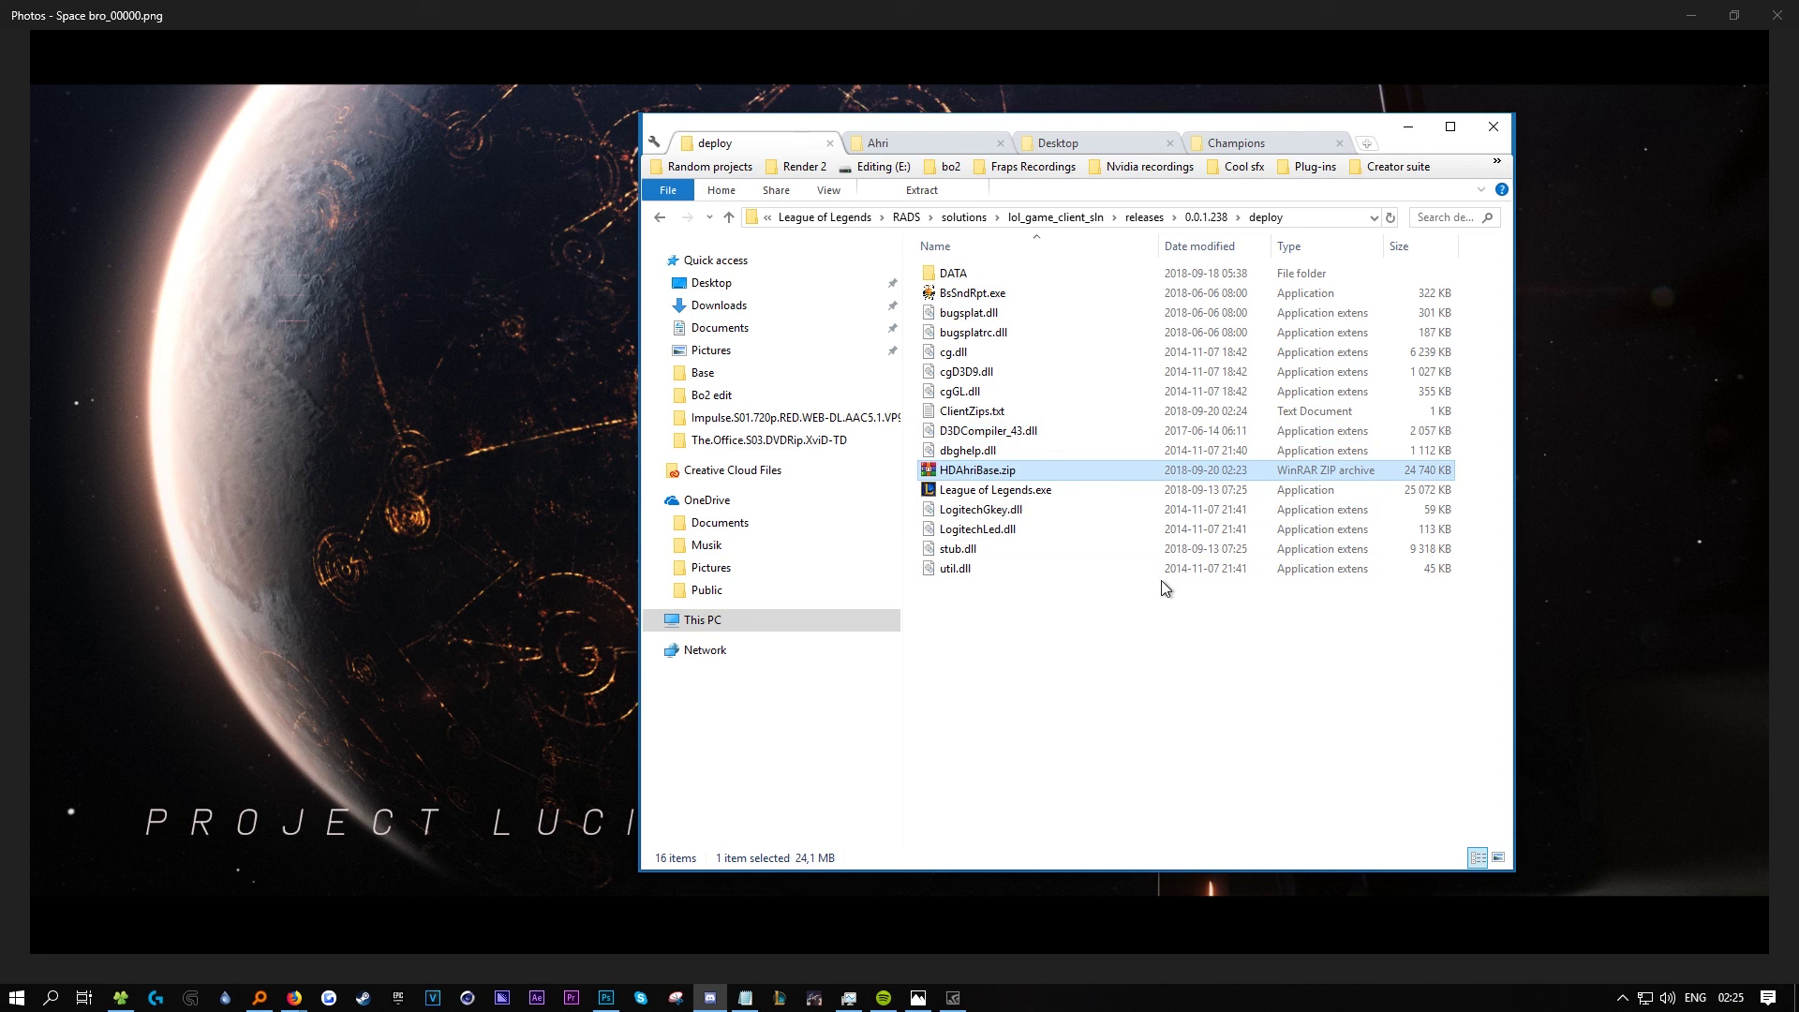
double_click(974, 412)
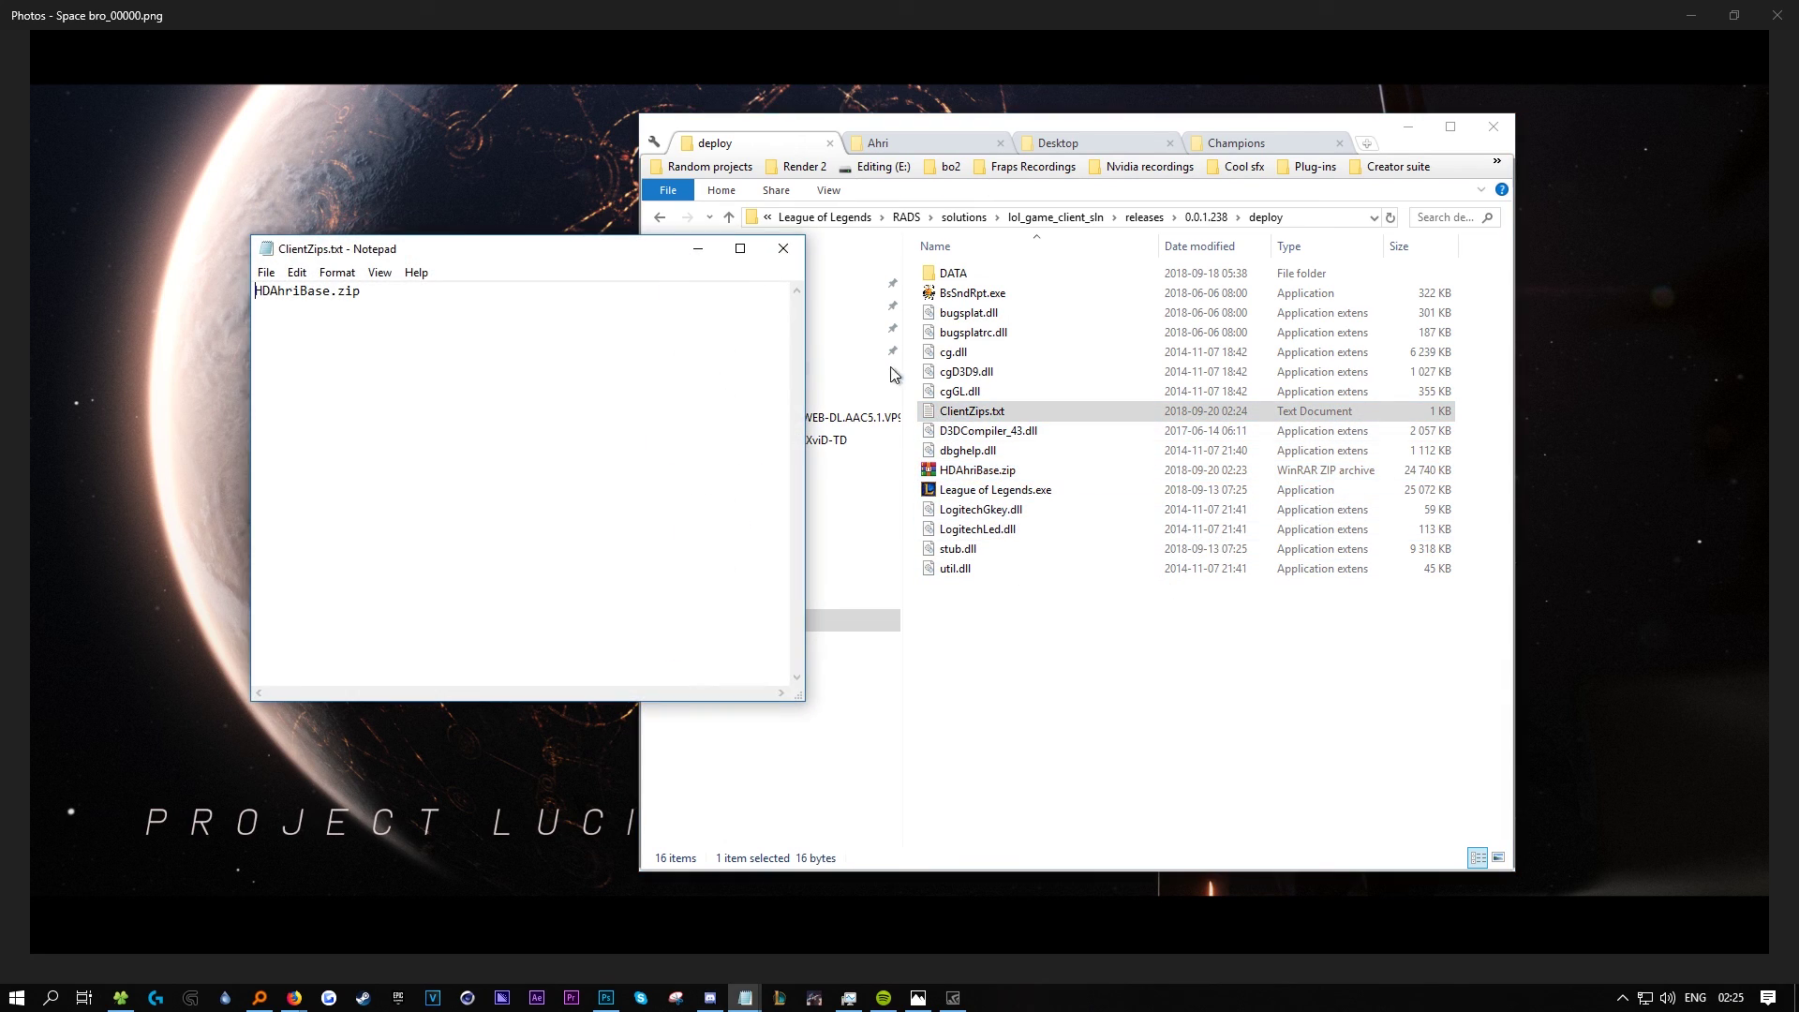
left_click(798, 246)
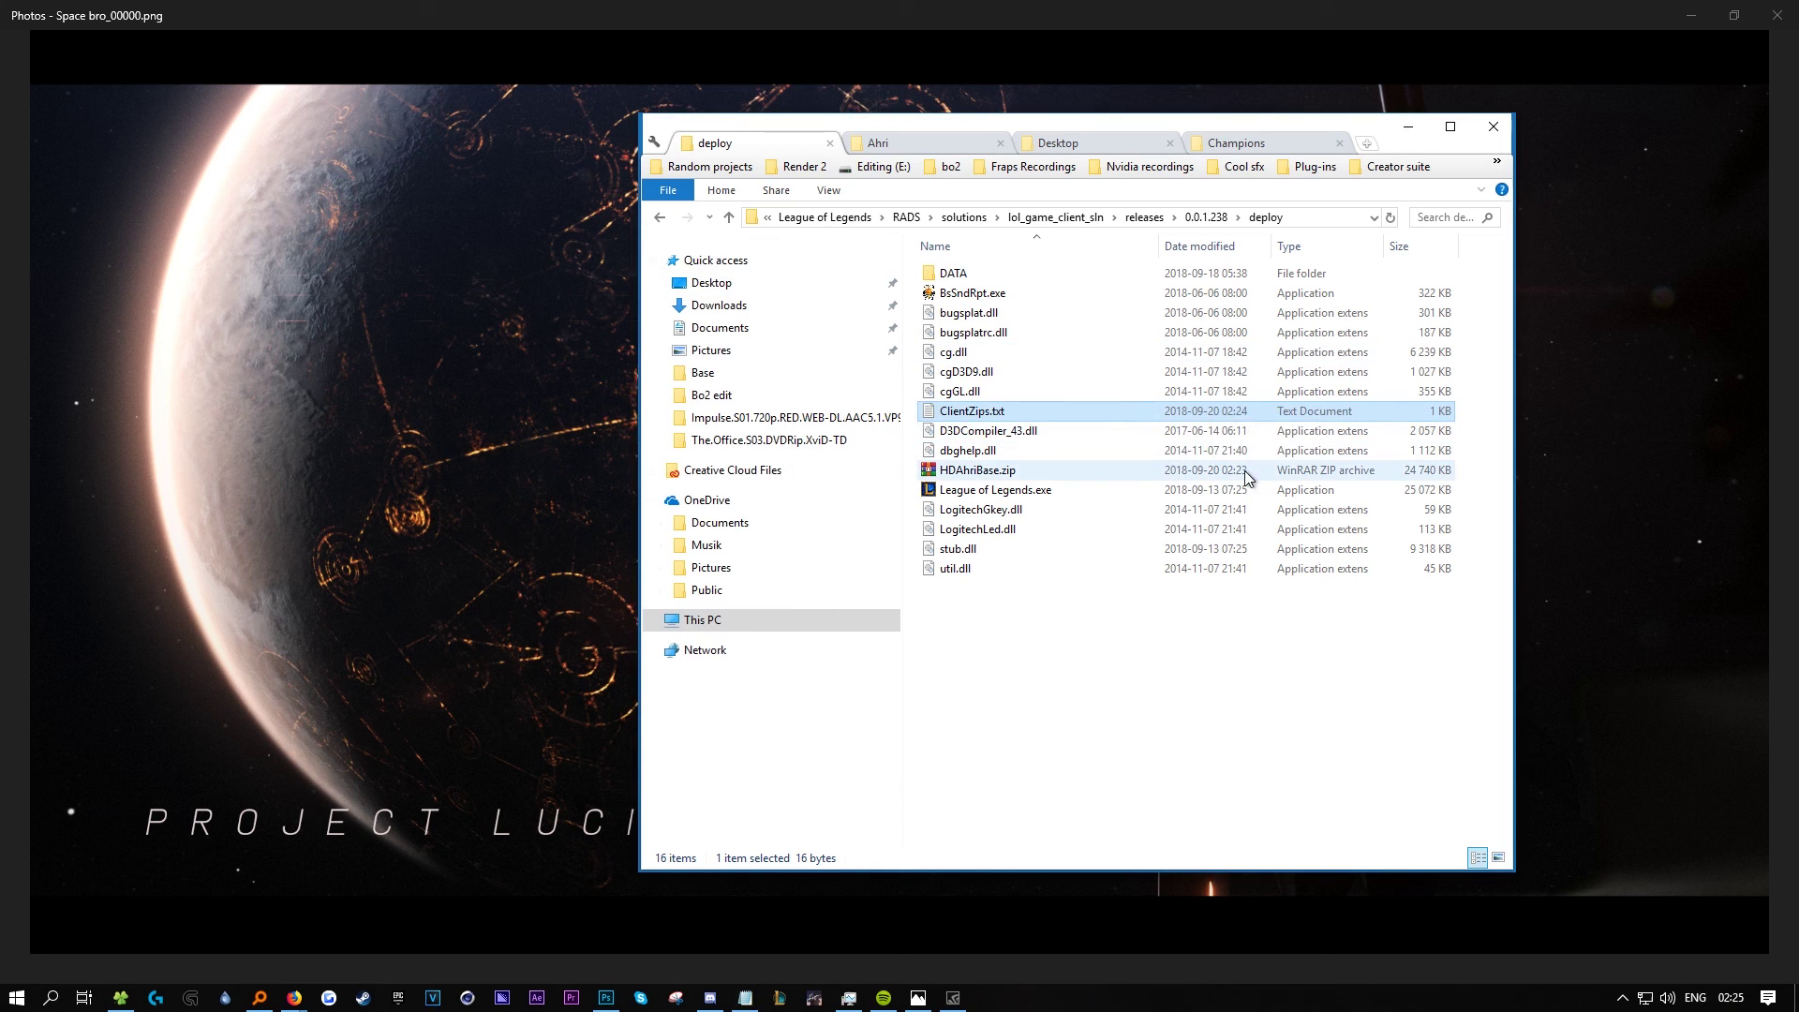
left_click(1262, 814)
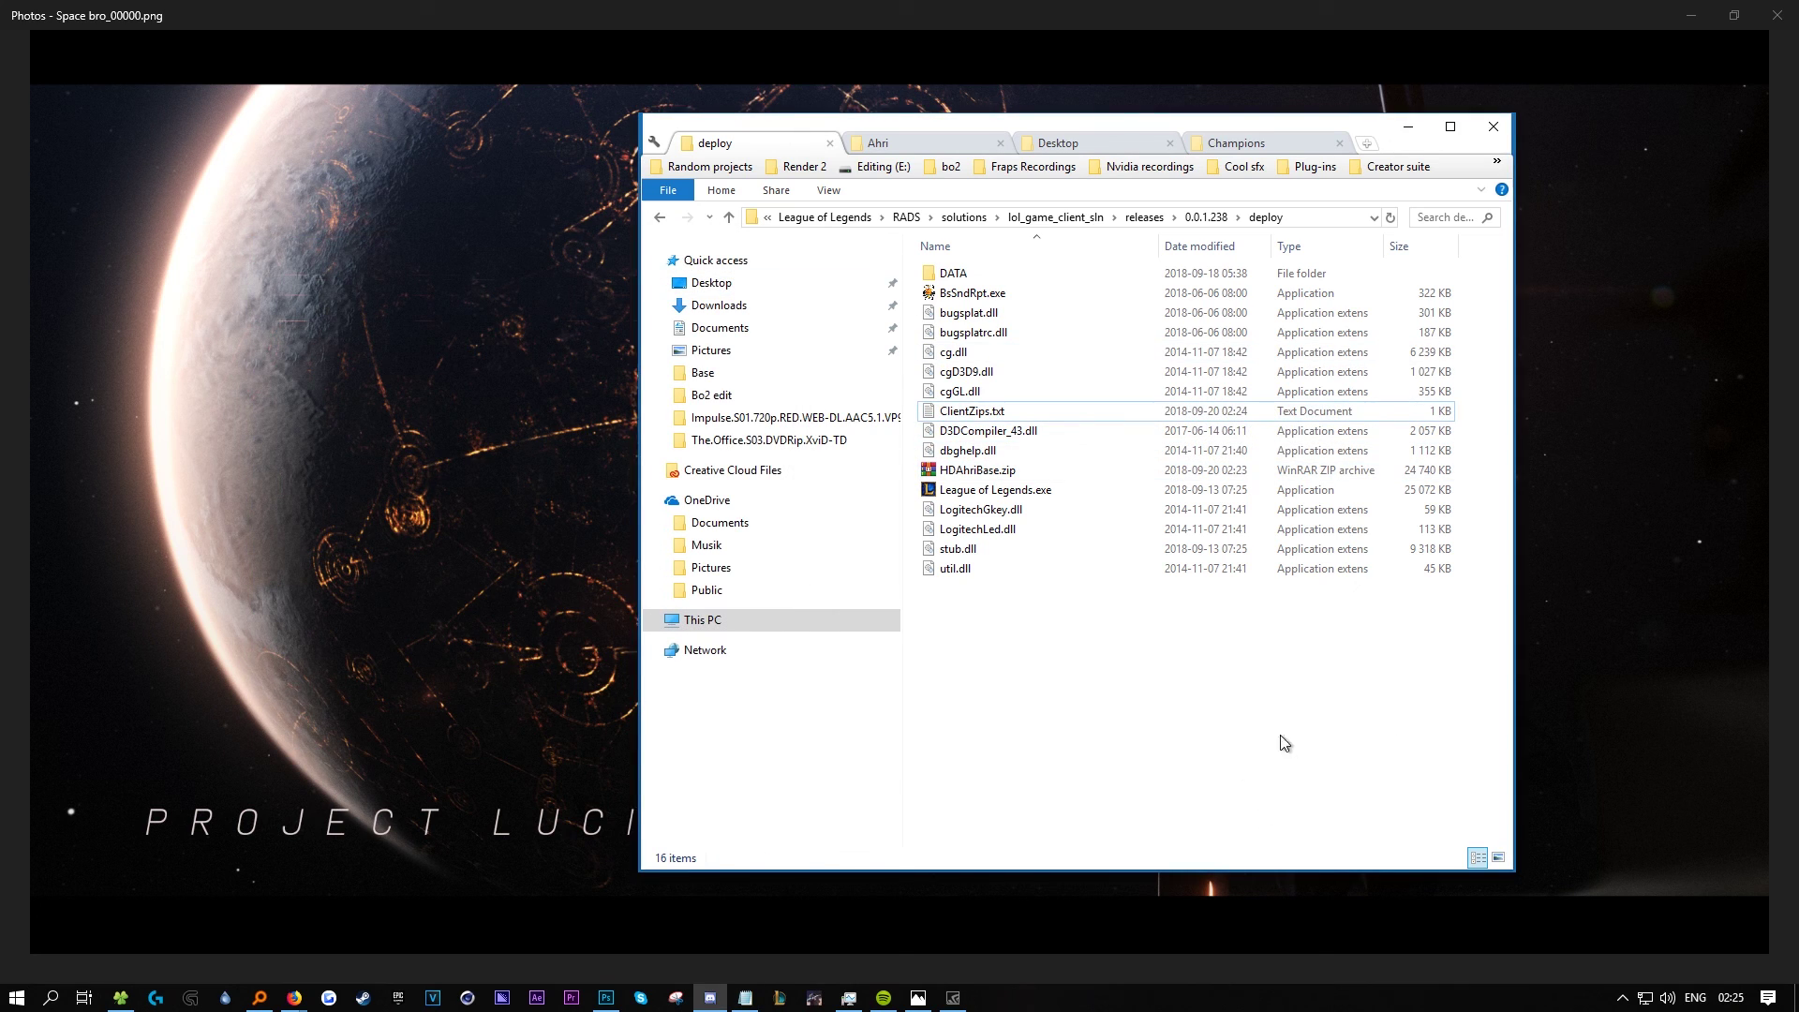